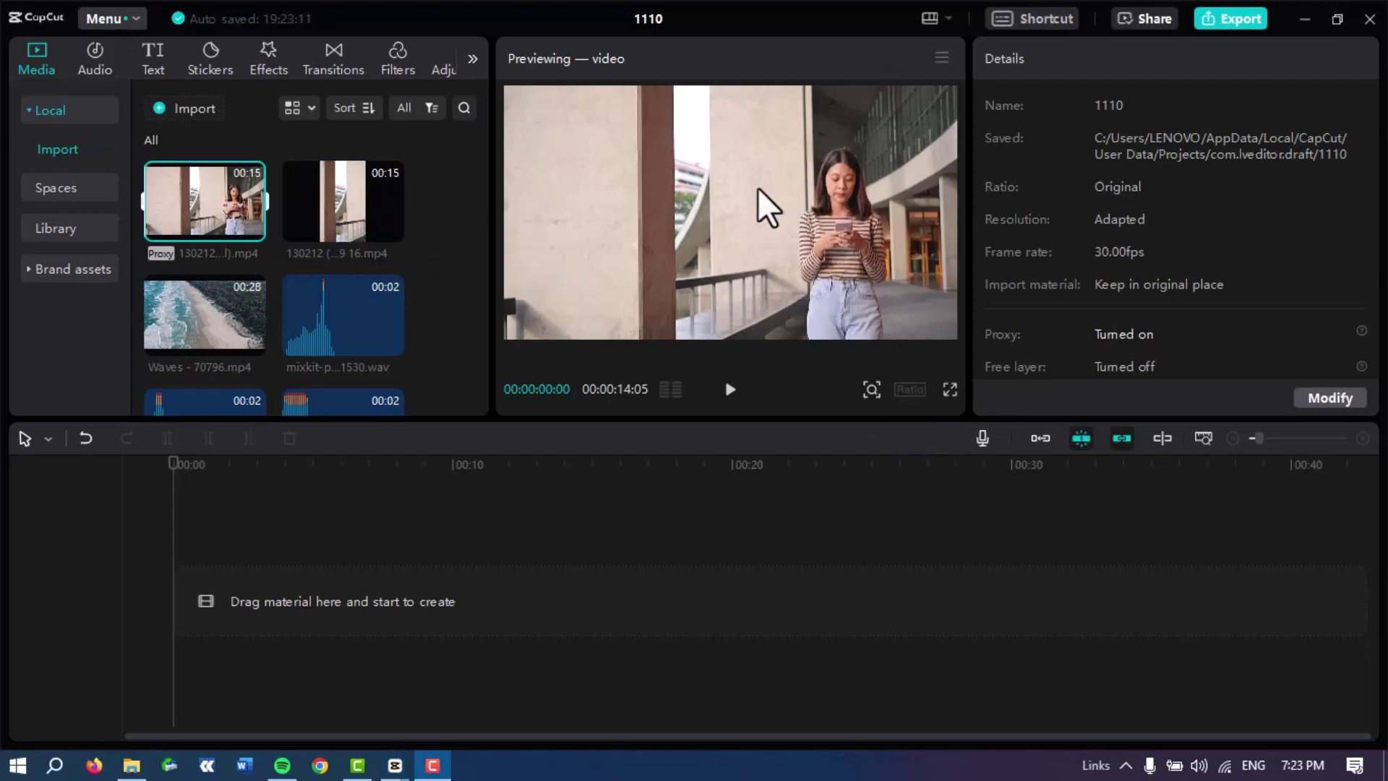
Add the 9:16 auto-reframed version of the 130212 video to the timeline.
mouse_move(322, 227)
left_click(390, 229)
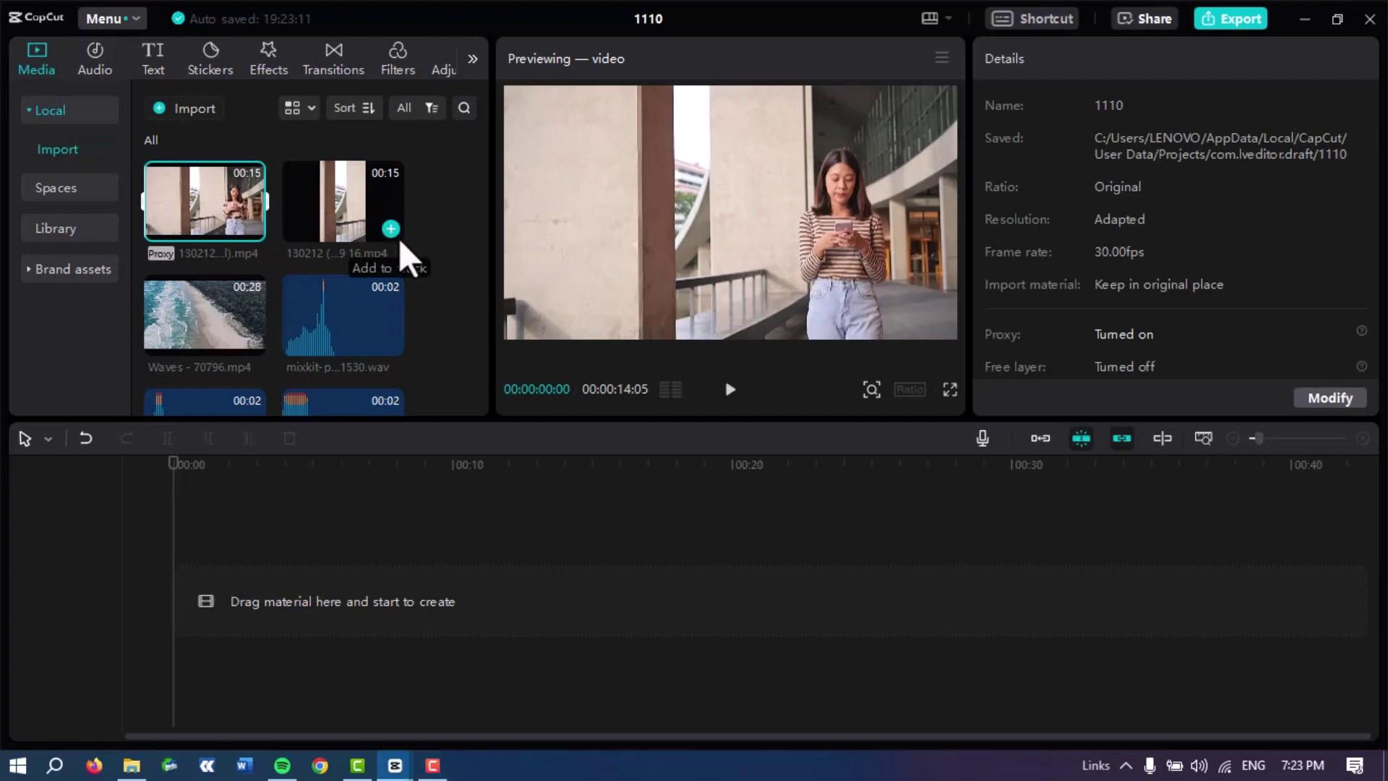
left_click(391, 231)
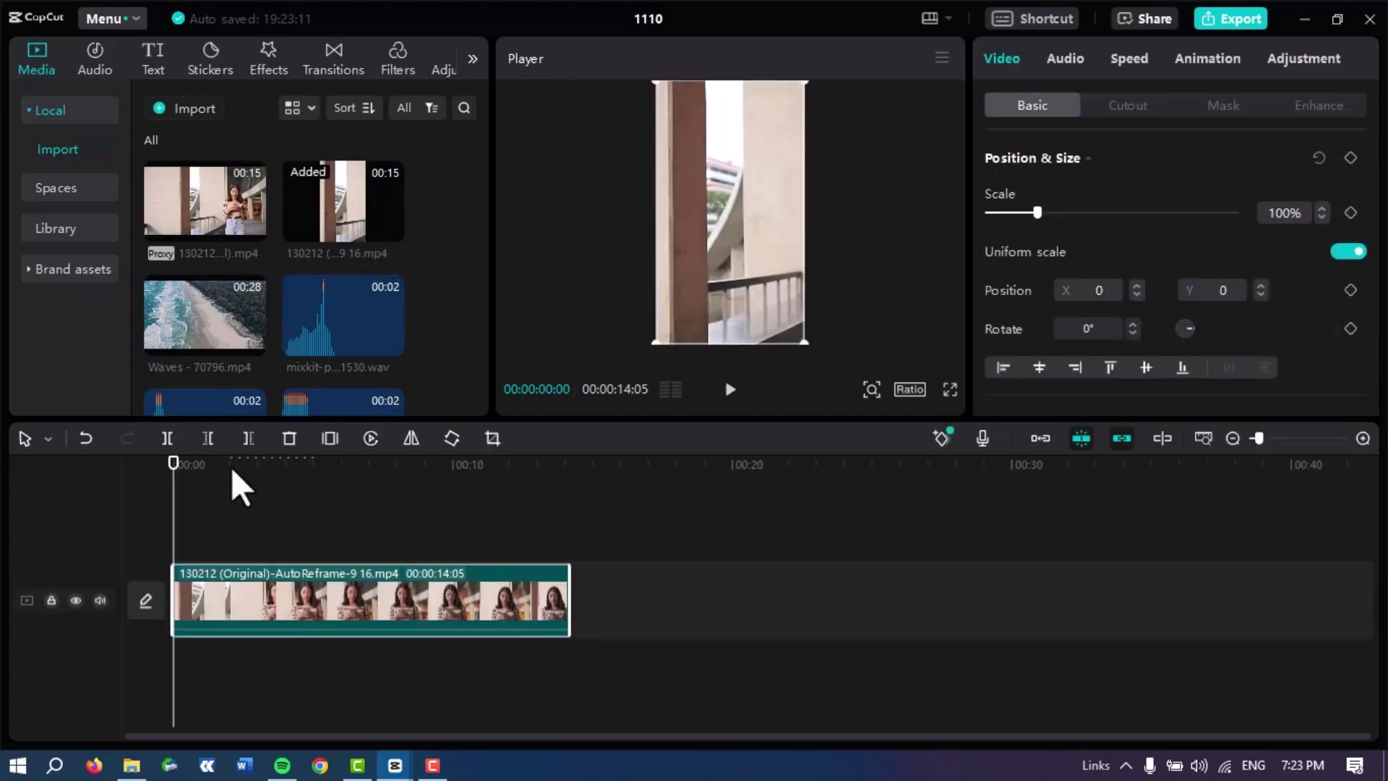
Split the clip at 00:00:05:03, delete the part before the cut, and preview the remaining footage in full screen.
left_click_drag(232, 469, 315, 497)
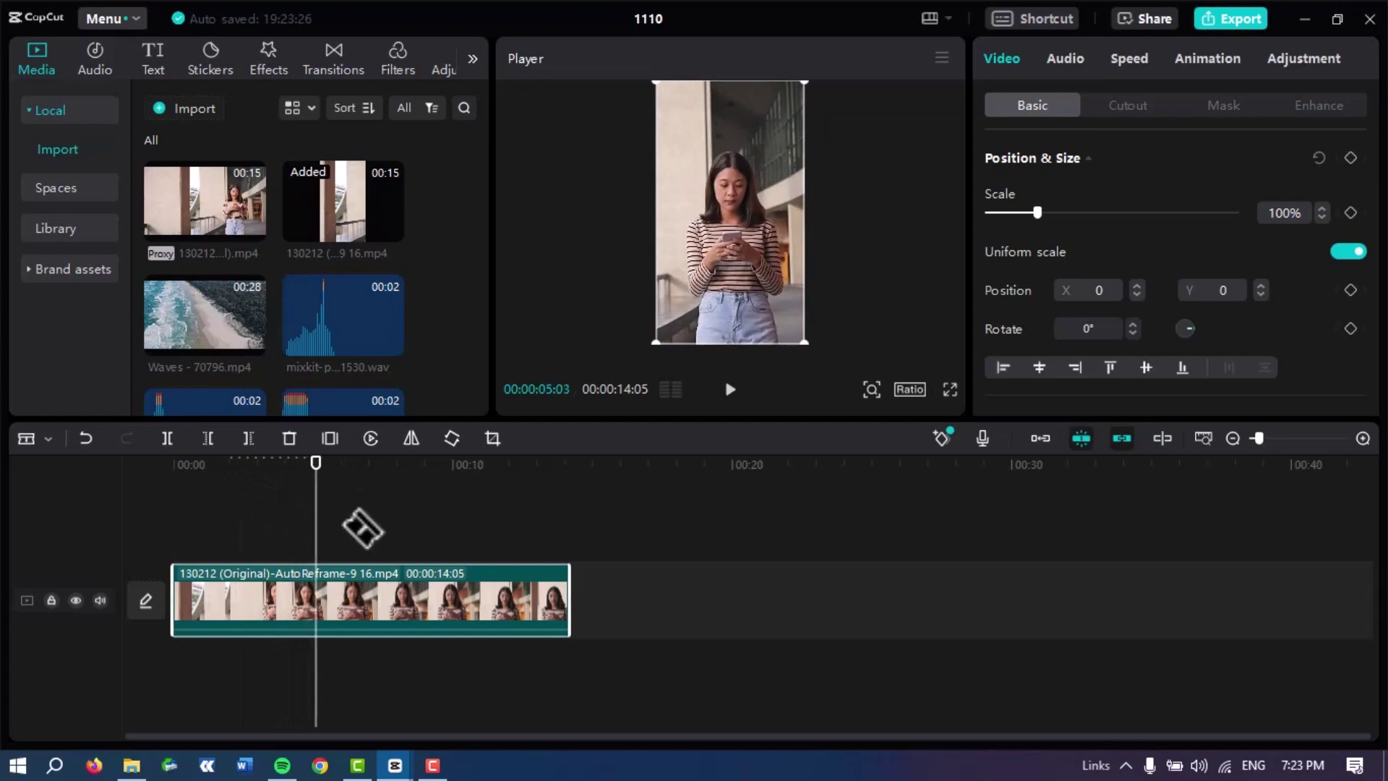
left_click(344, 585)
key("a")
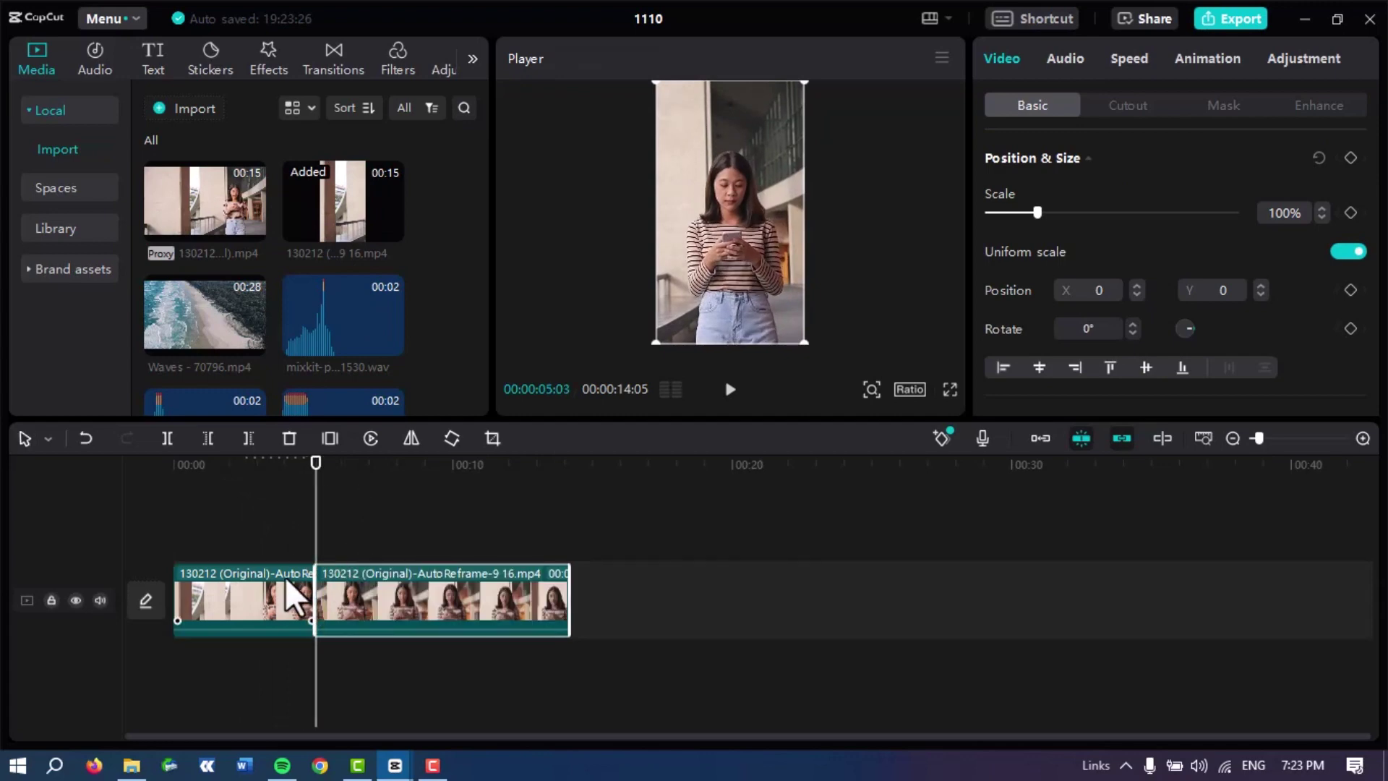
left_click(285, 577)
key("Delete")
left_click_drag(358, 583, 245, 600)
left_click_drag(226, 480, 344, 527)
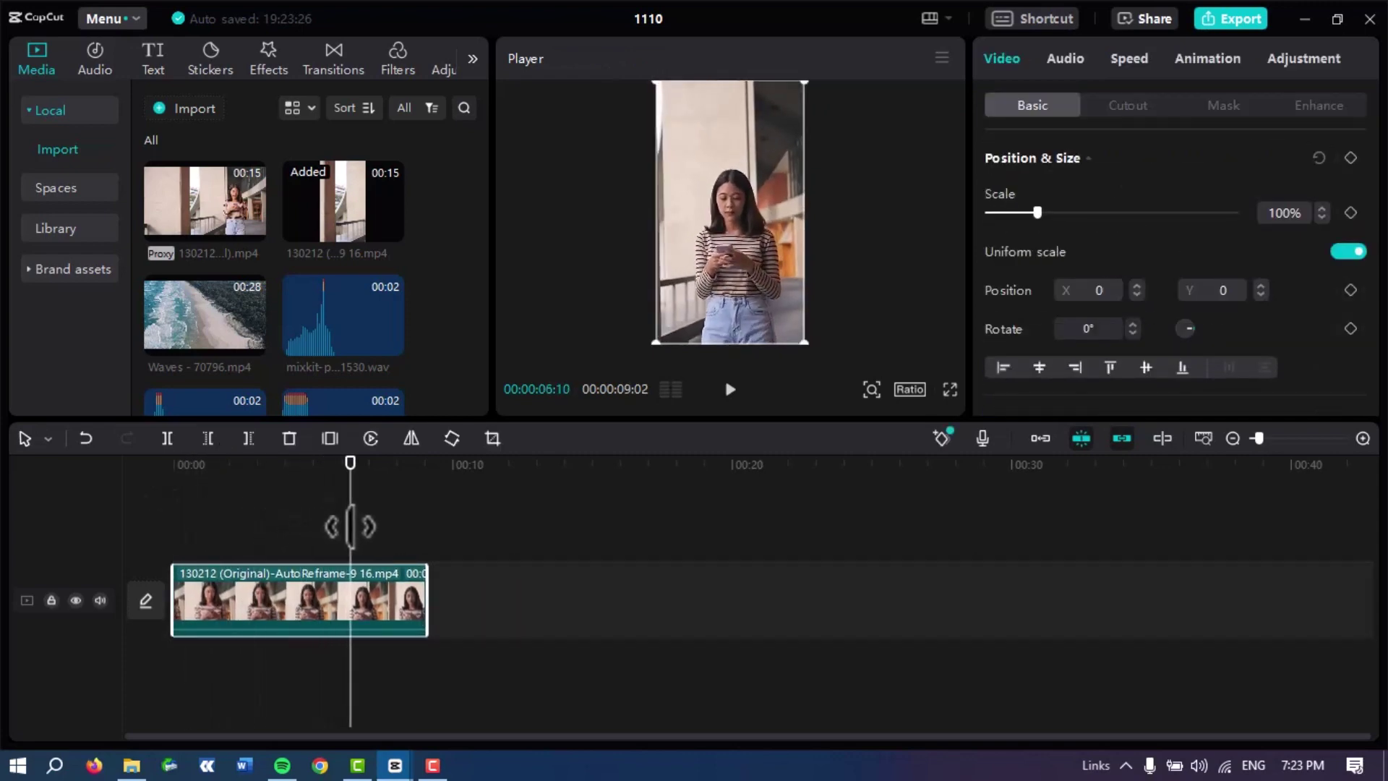
key("ctrl+shift+f")
key("space")
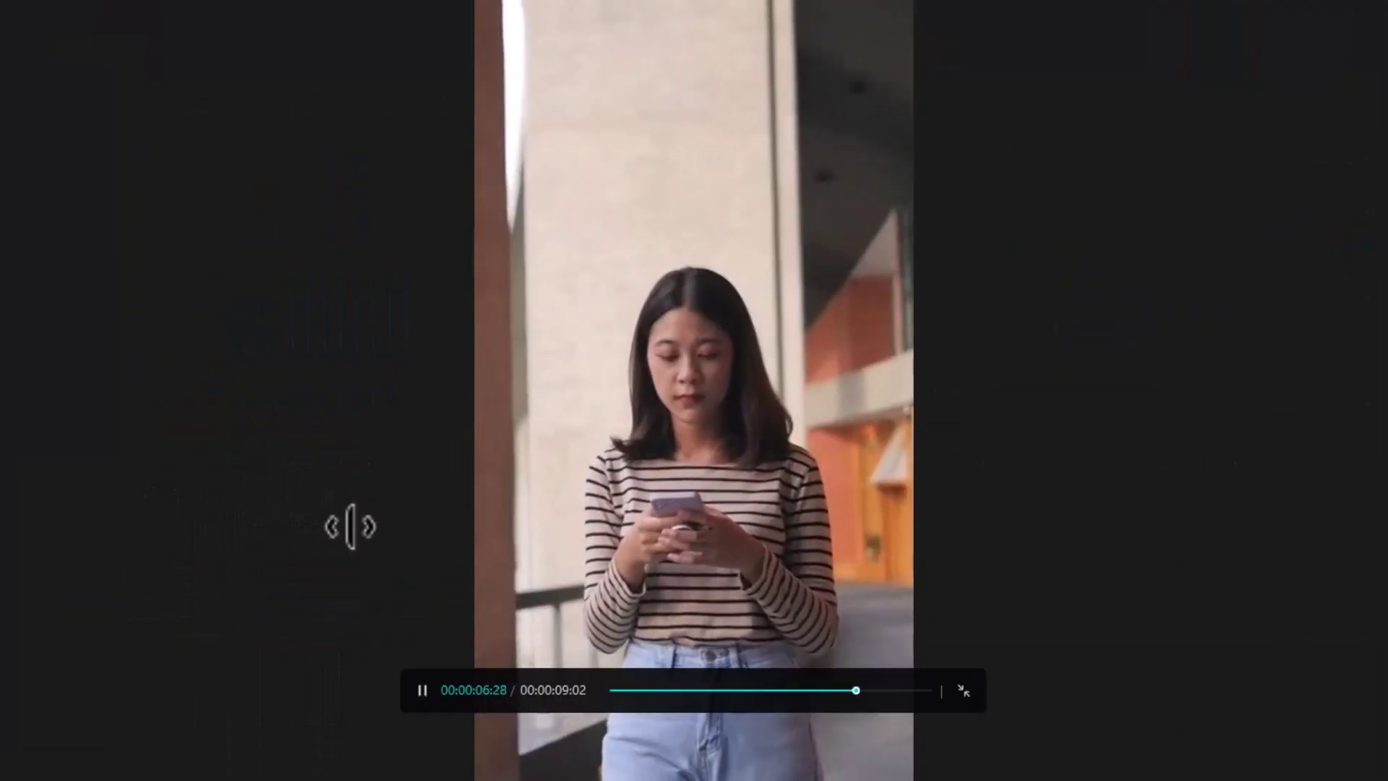
key("Escape")
key("space")
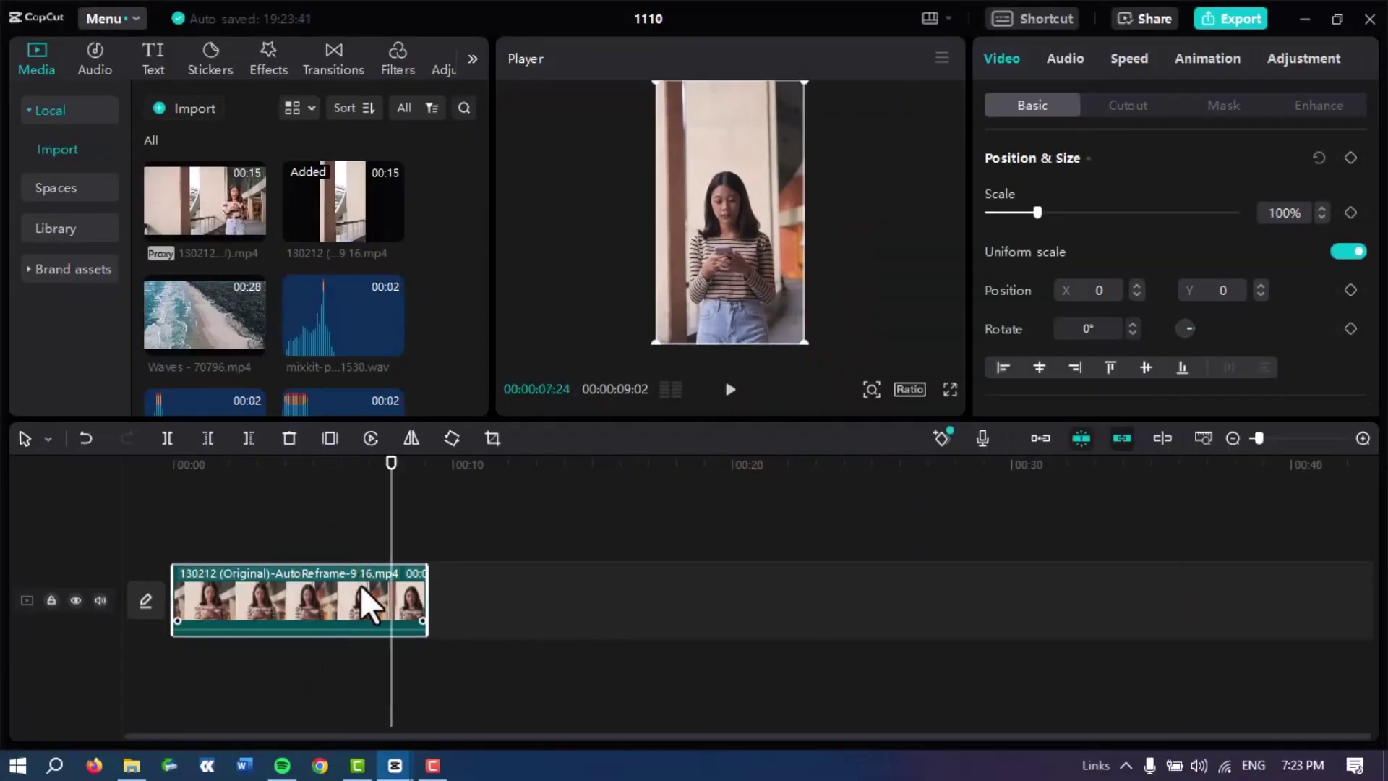
Apply Auto cutout to the clip to remove the background behind the woman, and check it at another frame.
left_click(1136, 104)
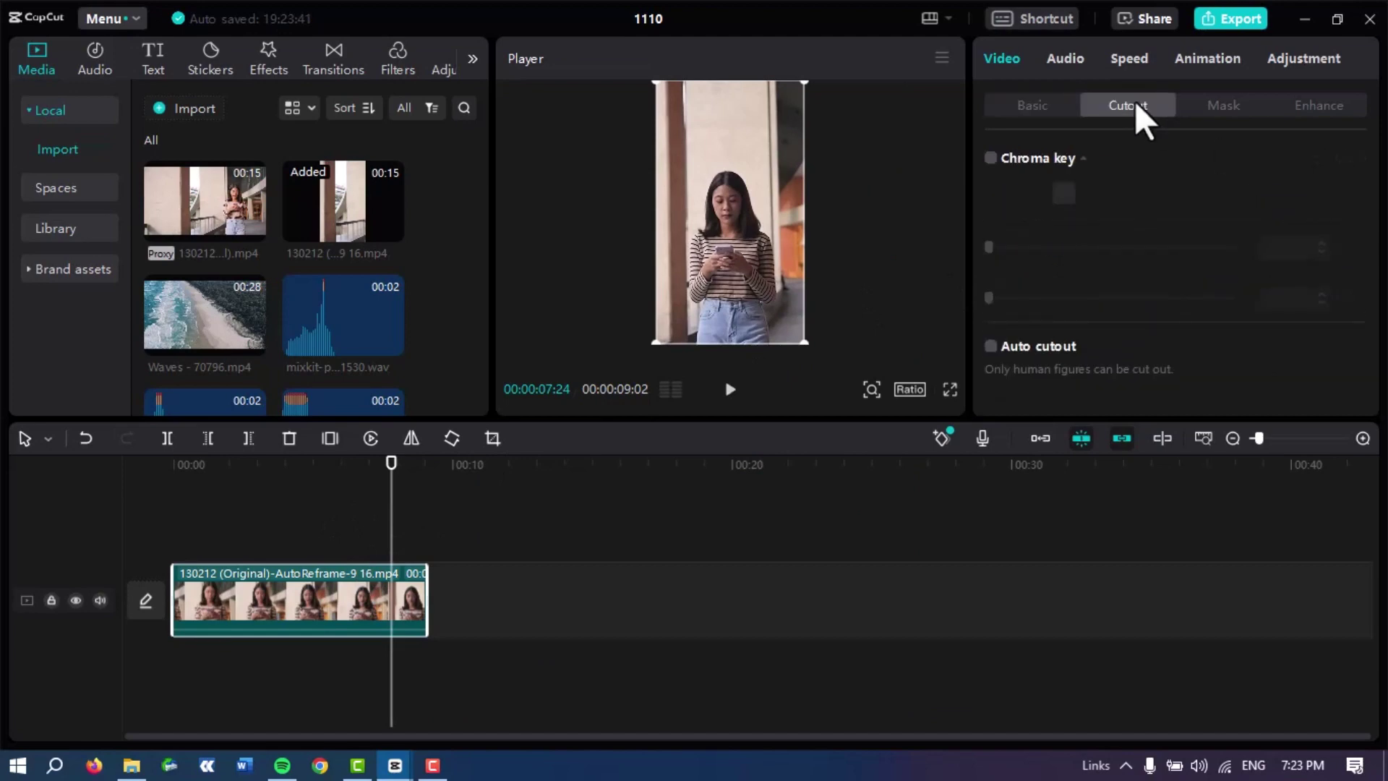
left_click(990, 346)
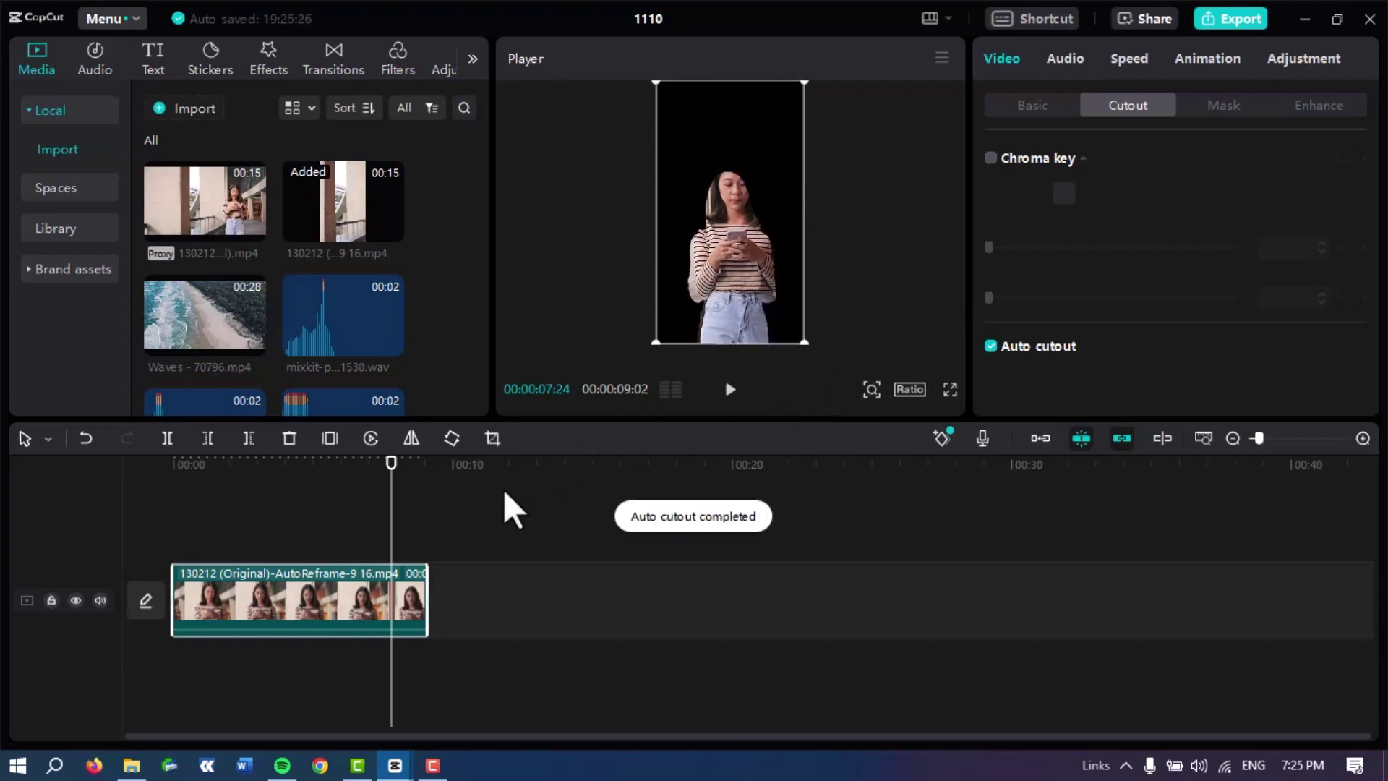
left_click_drag(316, 484, 263, 535)
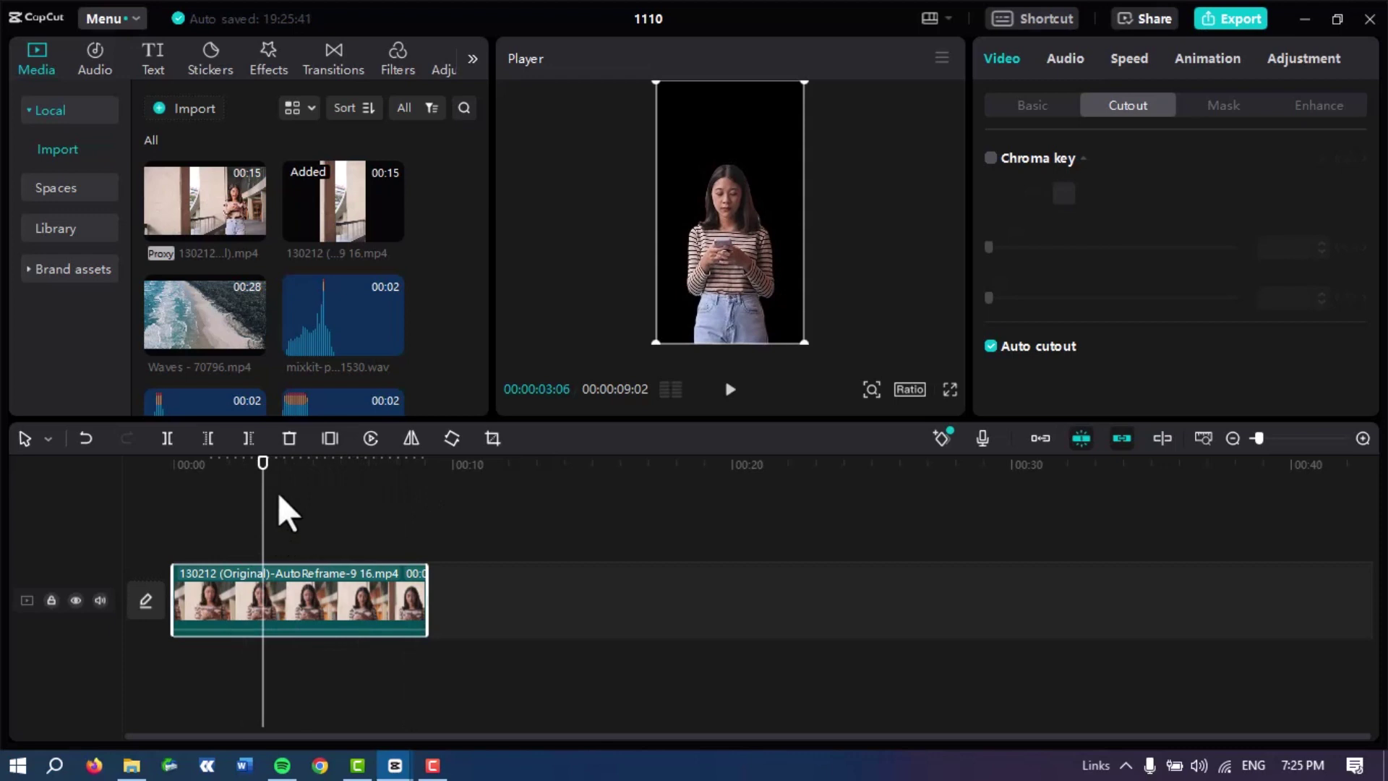
Find the Cutout Poster body effect and add it to the timeline at 00:00:03:06.
left_click(268, 52)
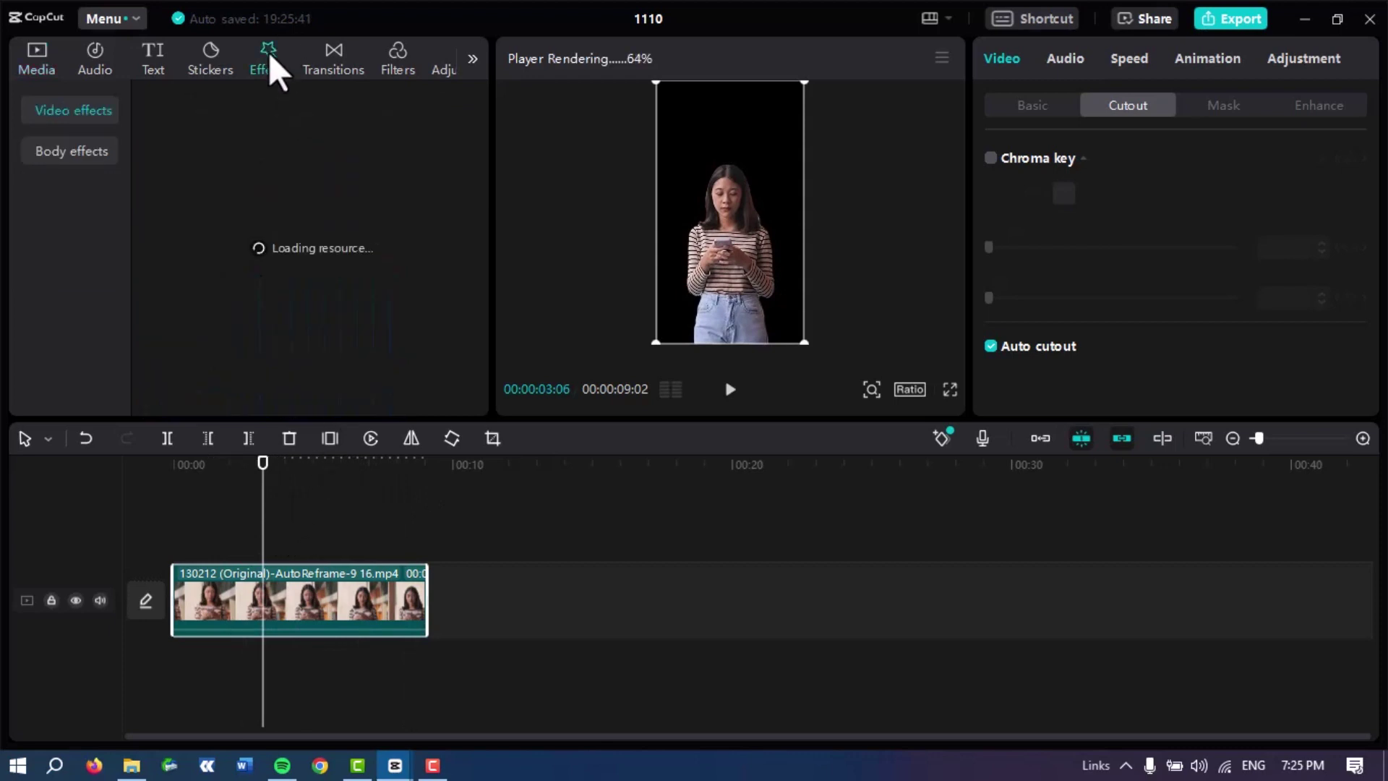
left_click(26, 112)
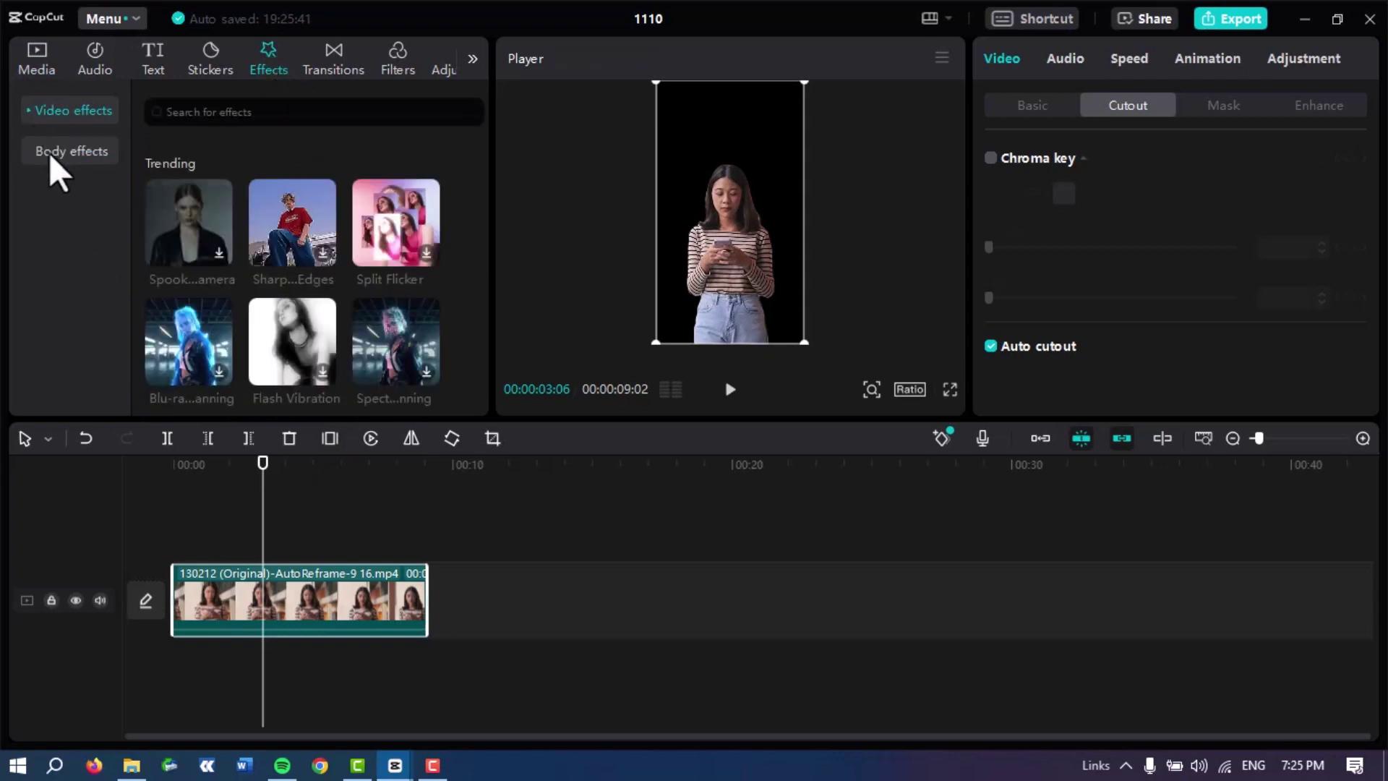
left_click(51, 153)
scroll(390, 288, "down", 5)
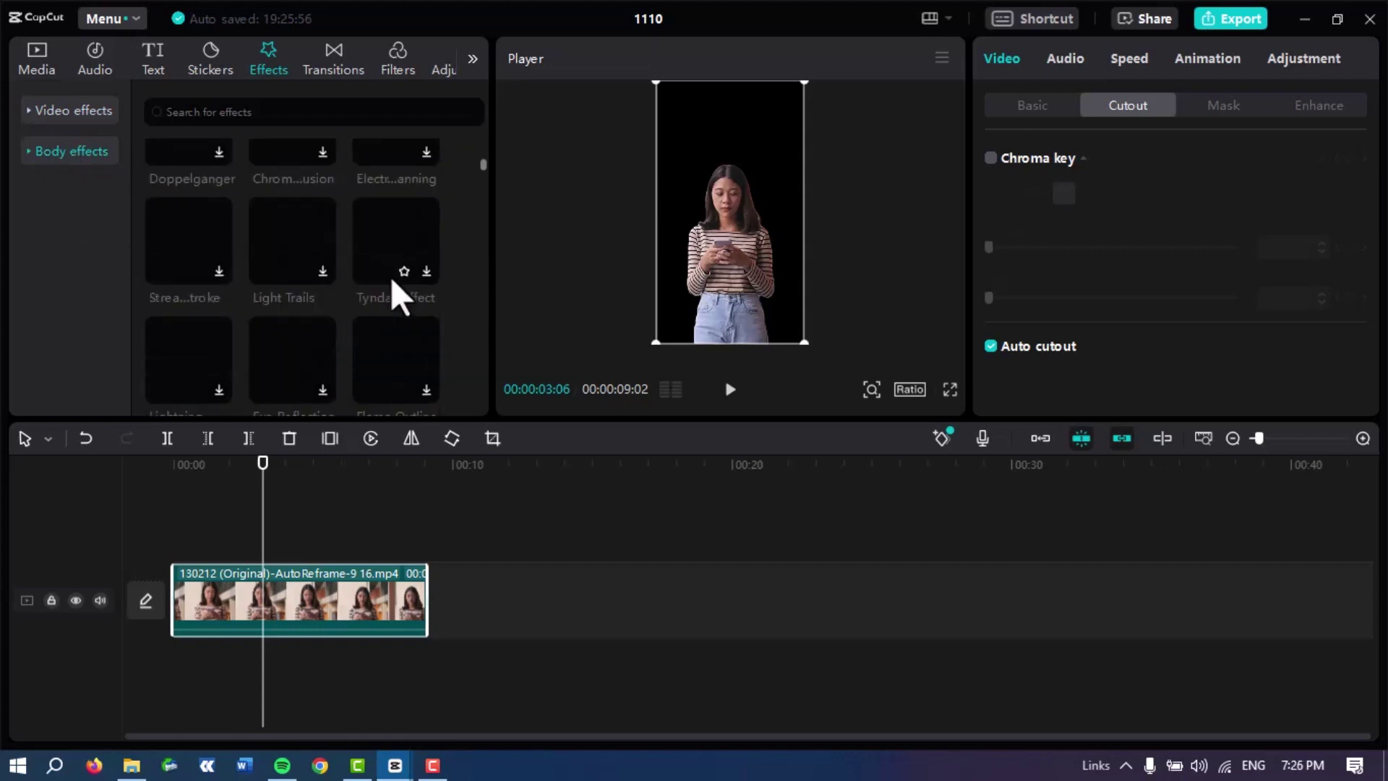
scroll(395, 277, "down", 1)
scroll(396, 277, "up", 2)
scroll(396, 277, "down", 3)
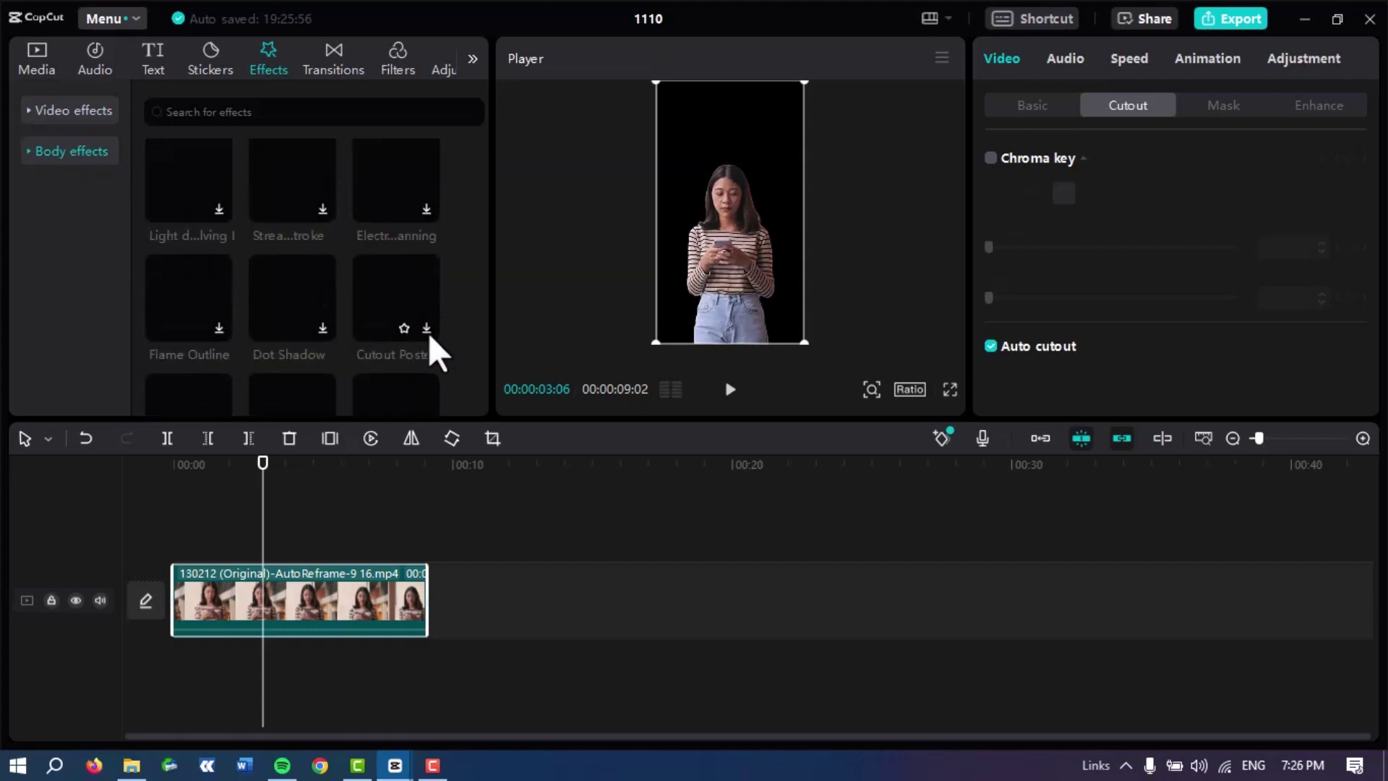
left_click(425, 330)
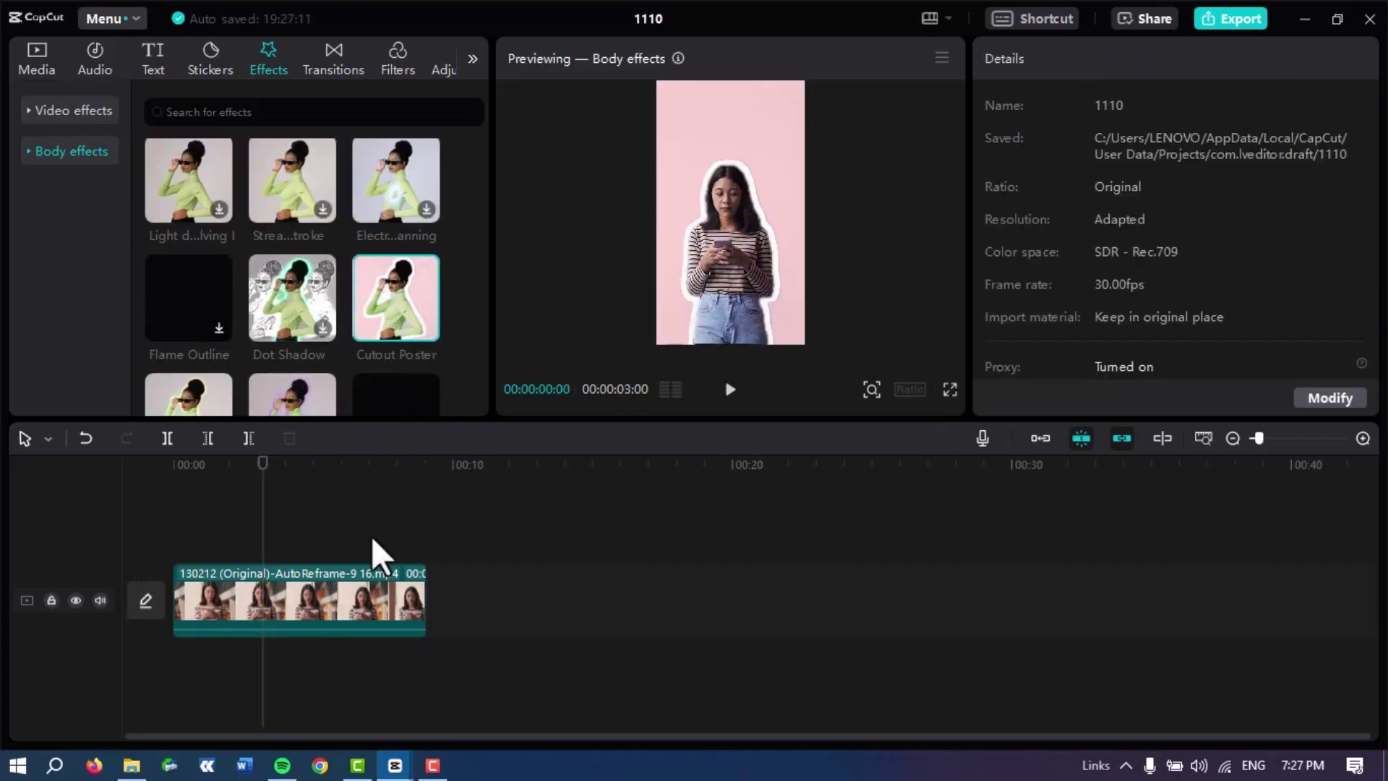
left_click(426, 329)
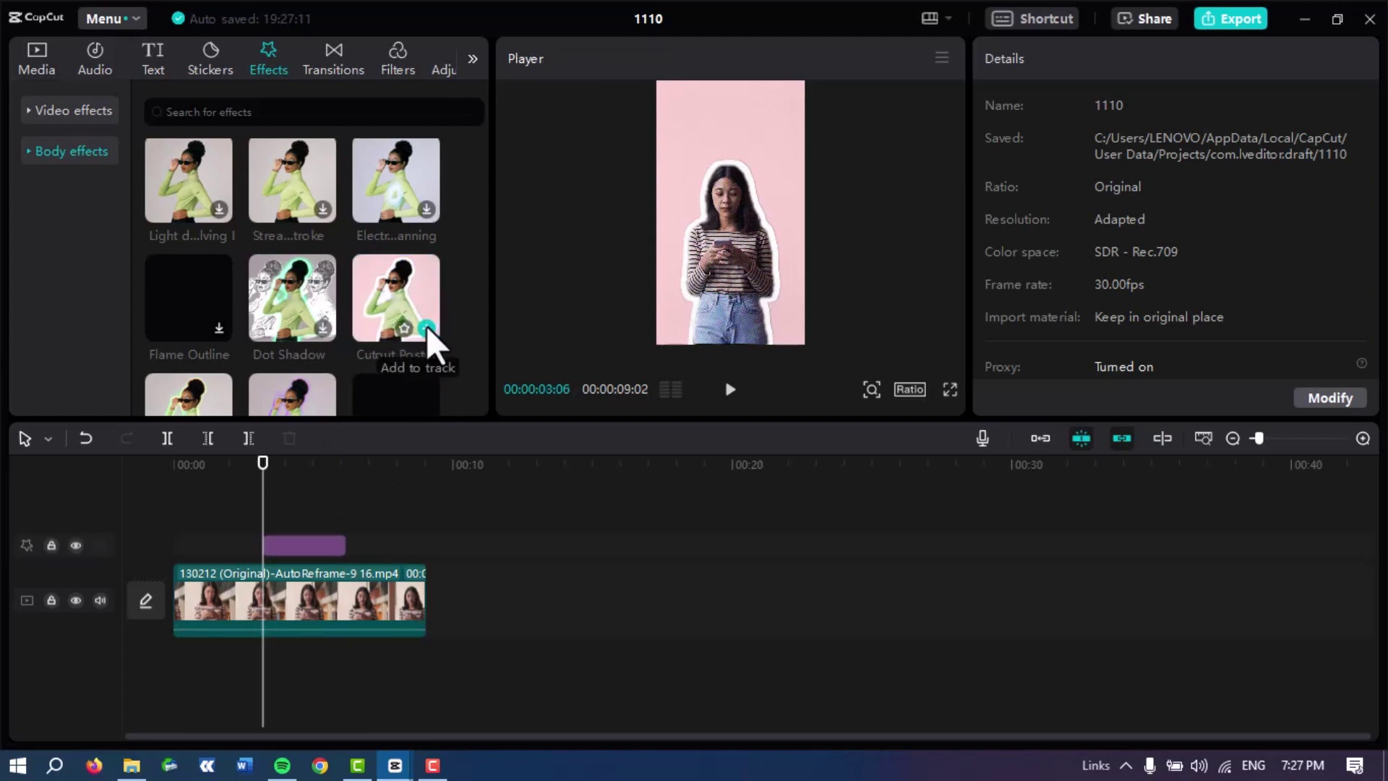
Stretch the Cutout Poster effect over the full length of the video clip and check the look in full screen.
left_click_drag(301, 546, 428, 544)
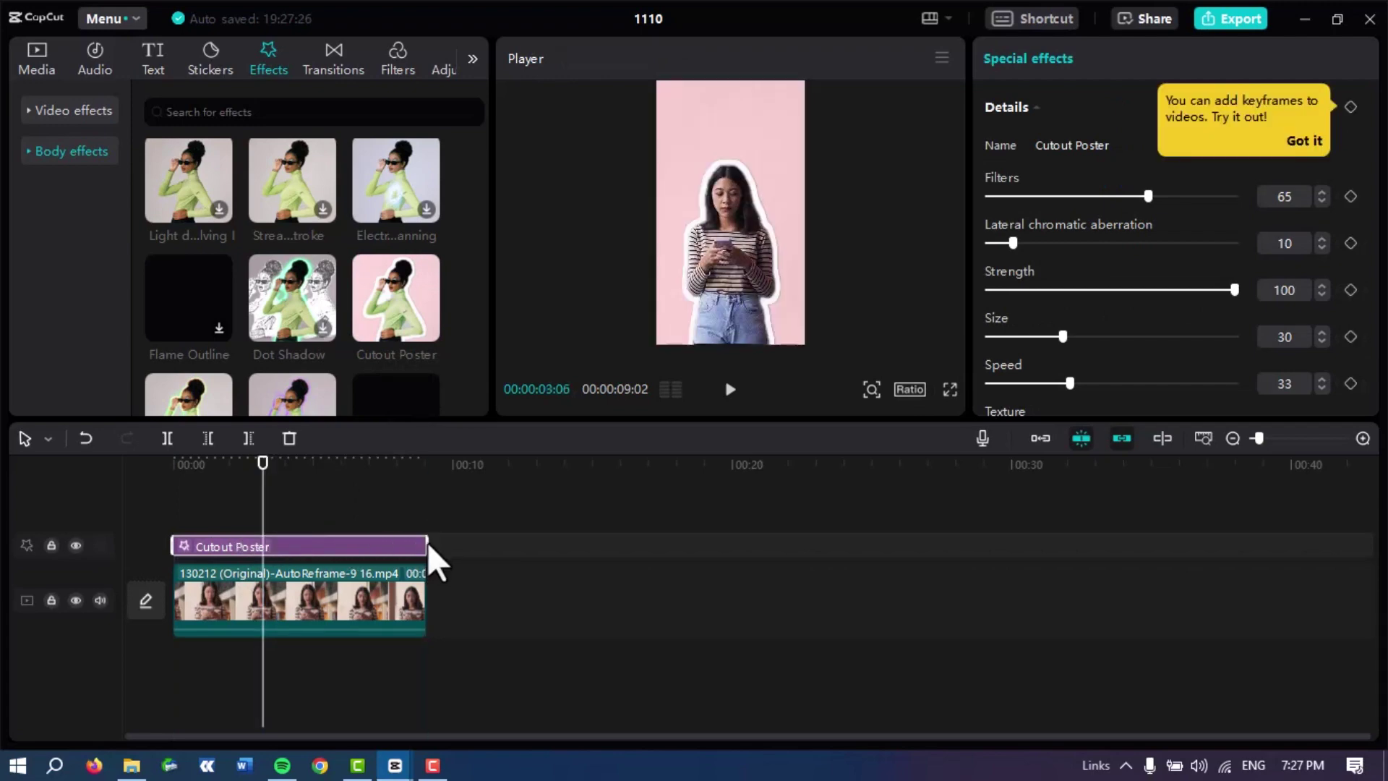
left_click_drag(355, 469, 375, 467)
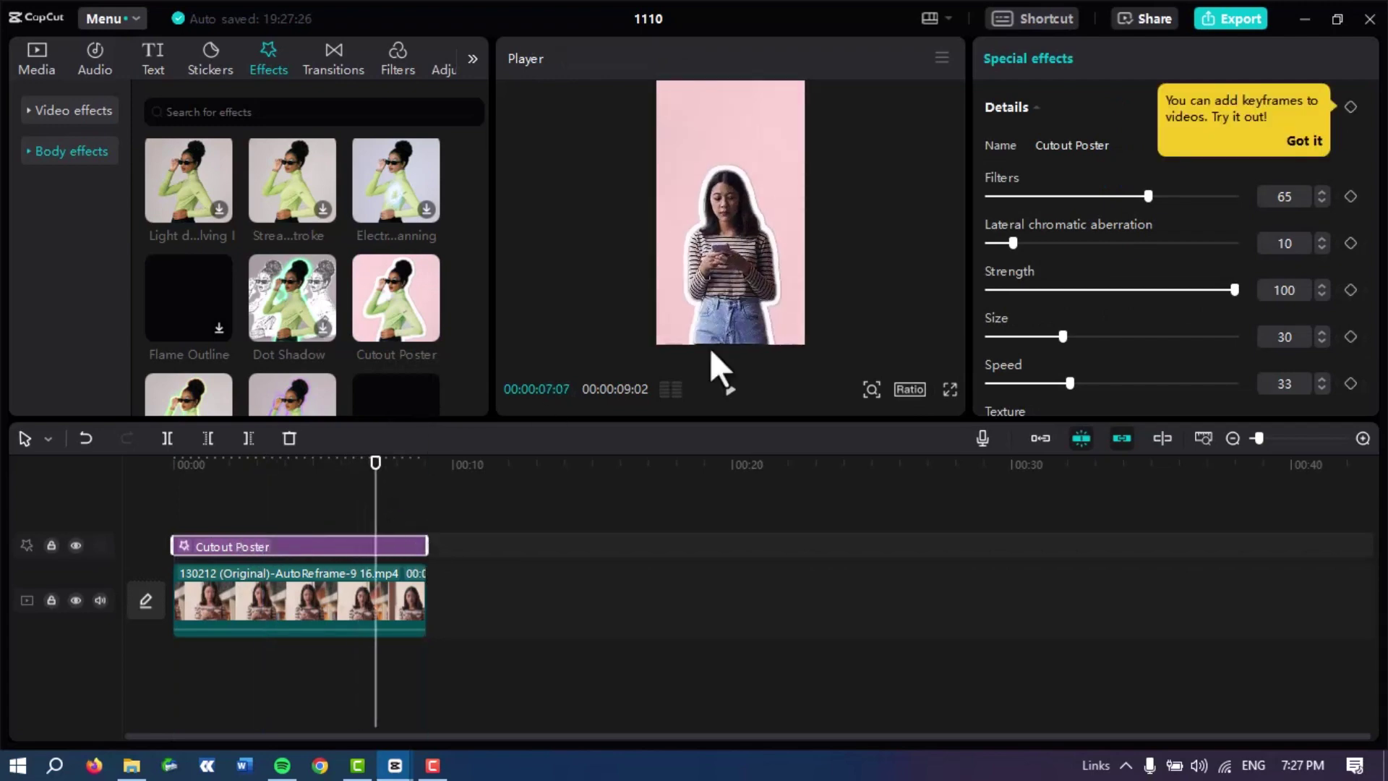
left_click(1305, 140)
key("ctrl+shift+f")
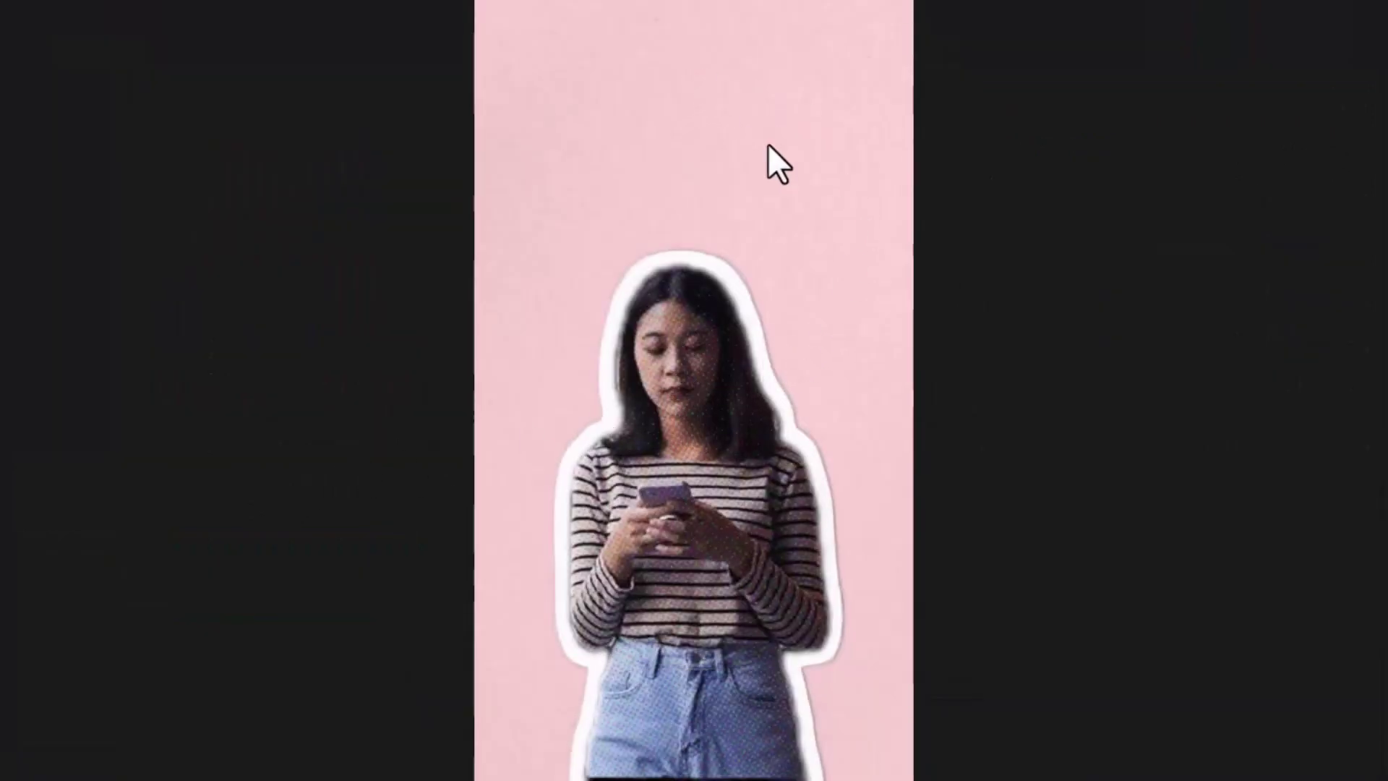
key("Escape")
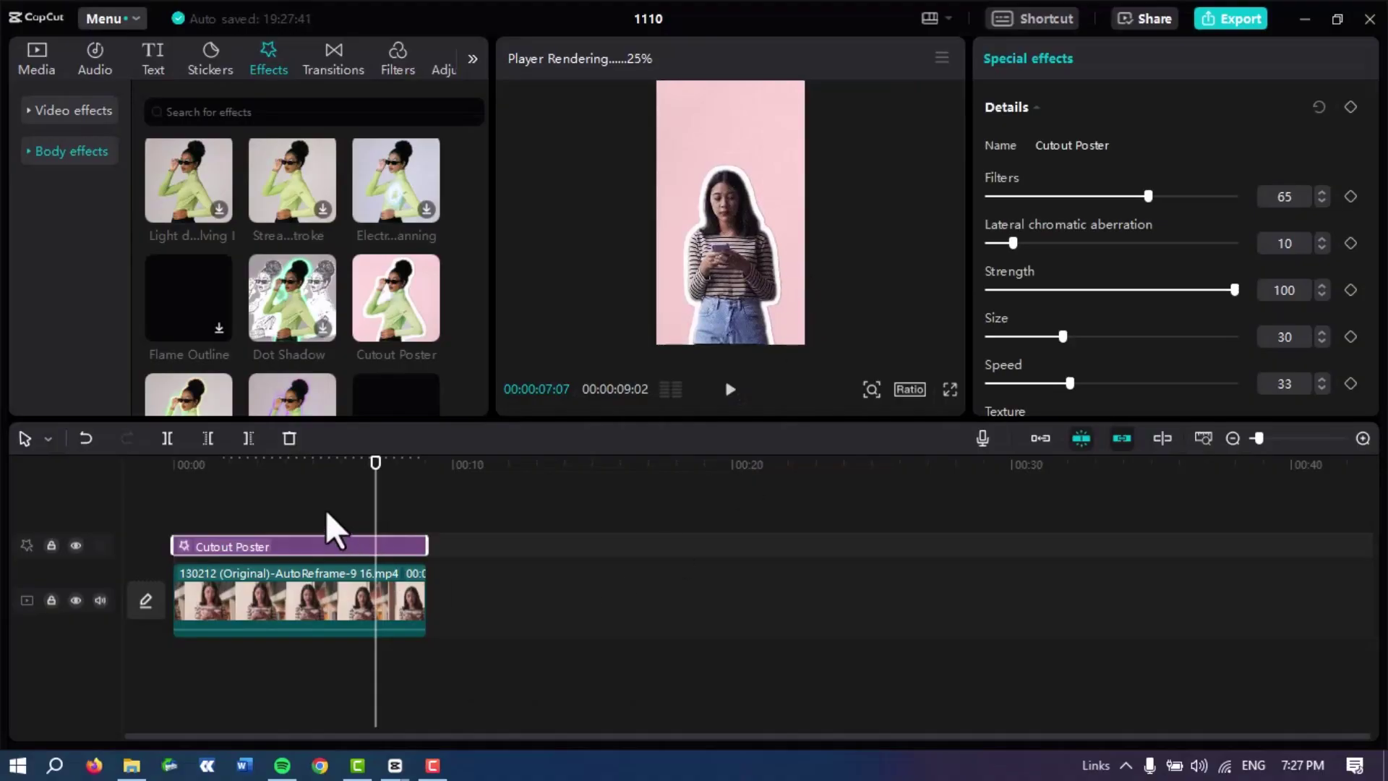
left_click_drag(344, 470, 305, 494)
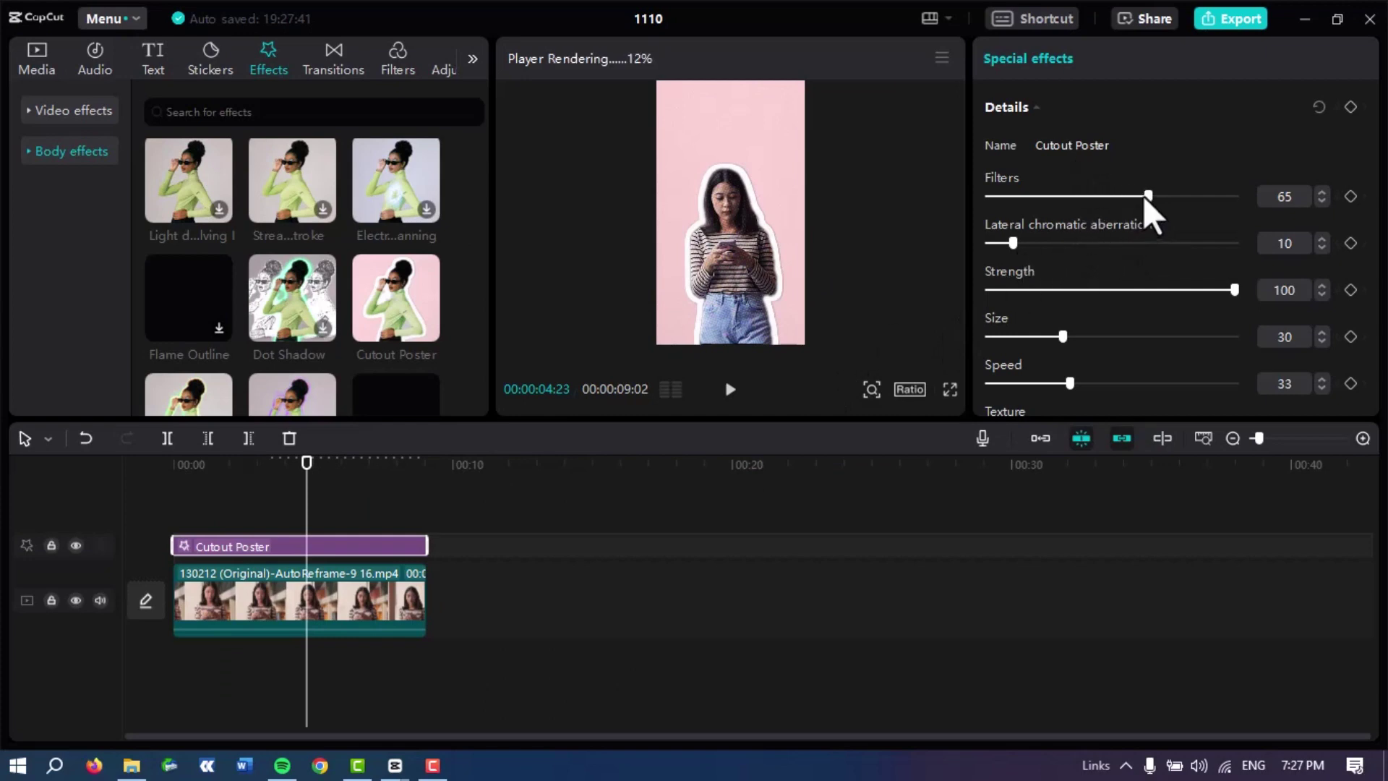
Set the Cutout Poster effect's Filters and Strength to 0, checking each change in full screen.
left_click_drag(1146, 197, 915, 207)
key("ctrl+shift+f")
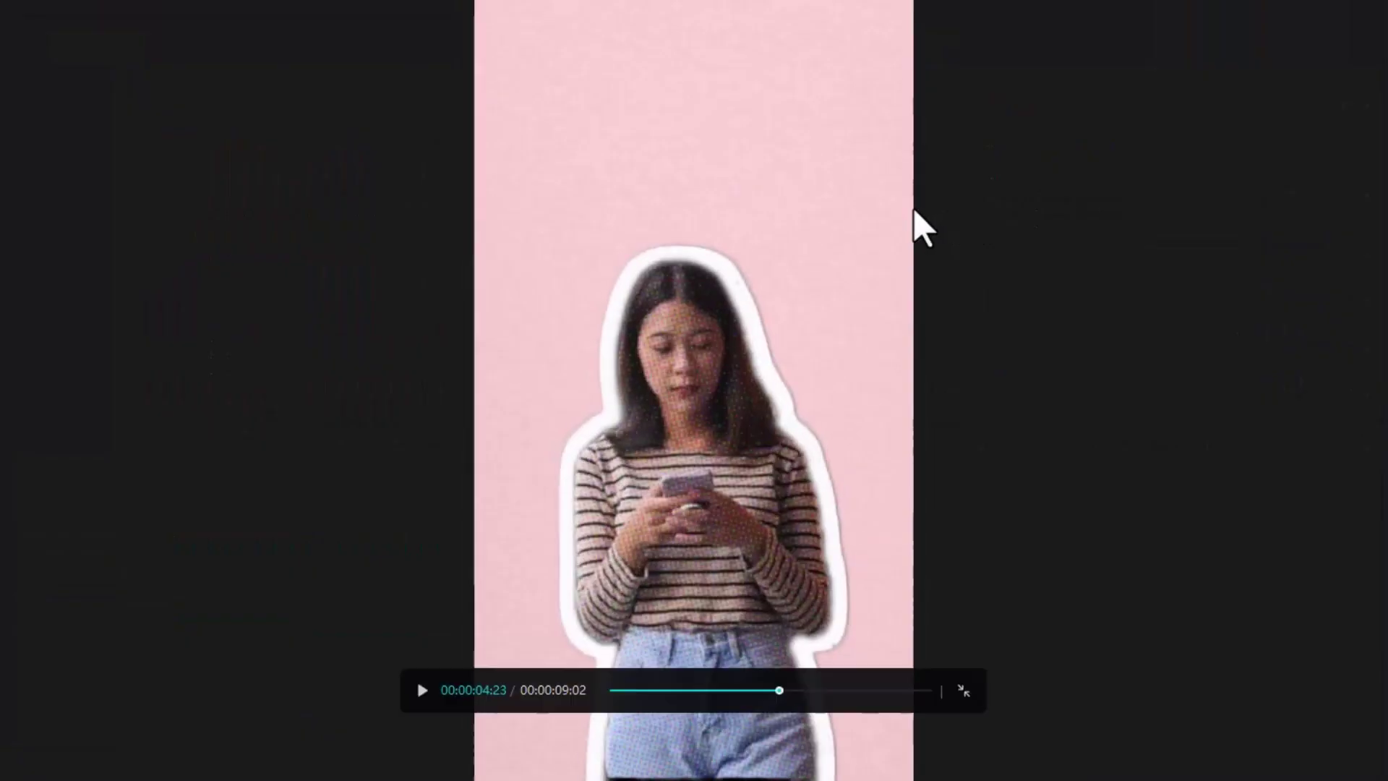
key("Escape")
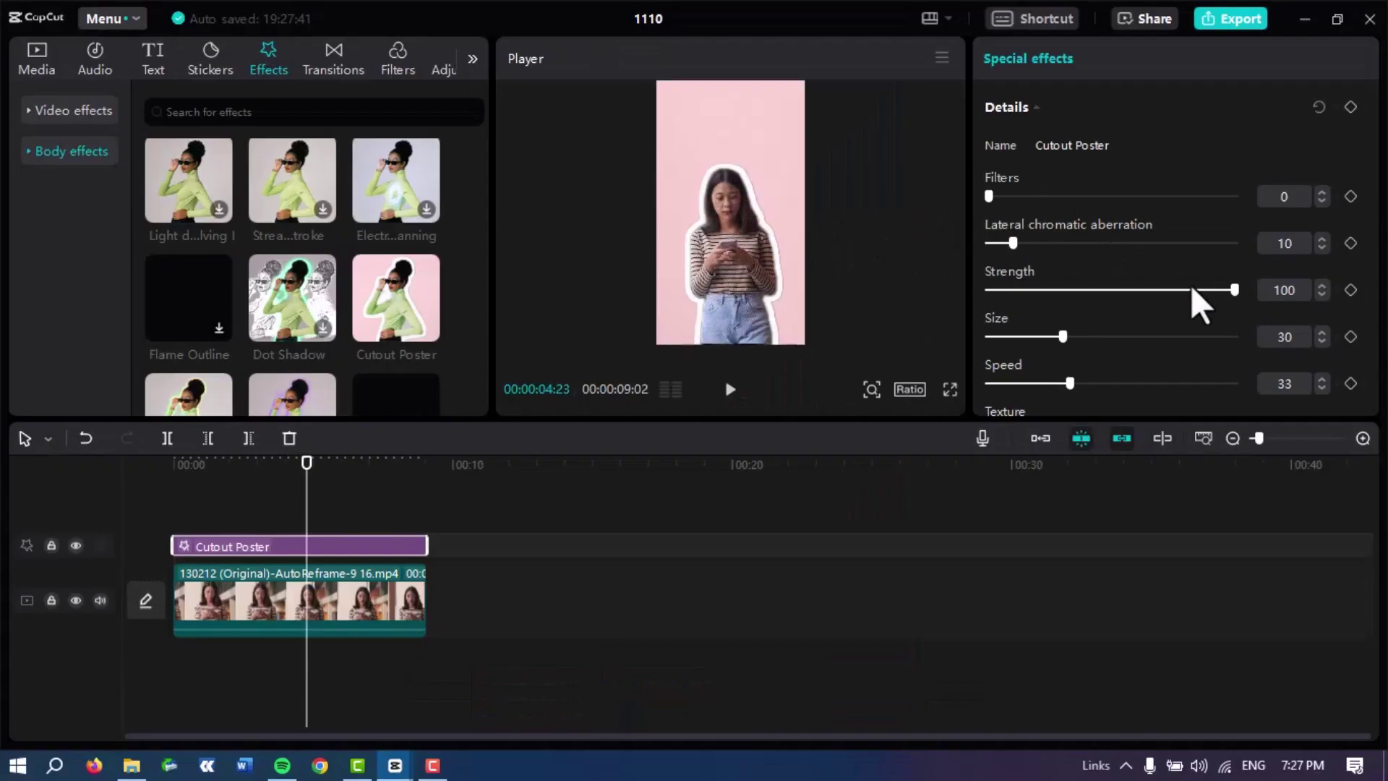
left_click_drag(1234, 290, 924, 299)
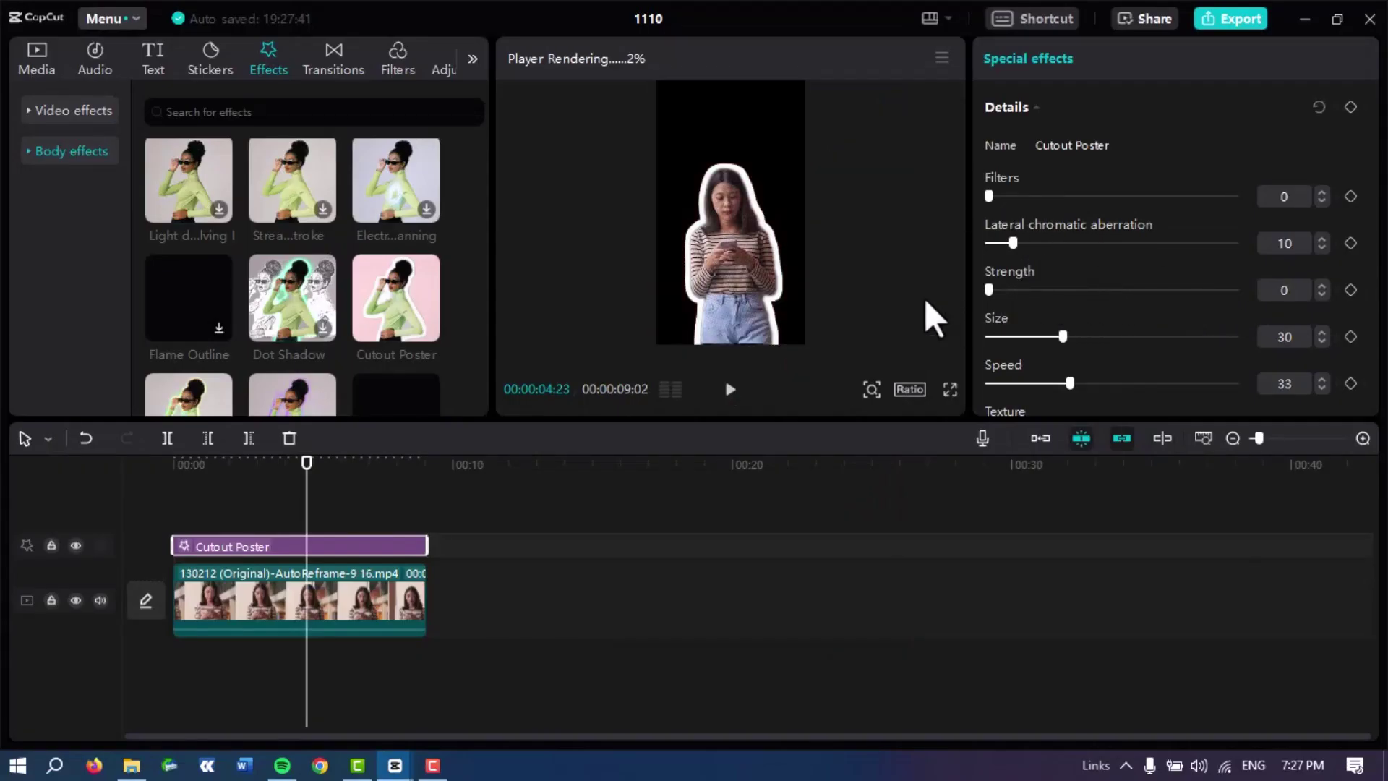
key("ctrl+shift+f")
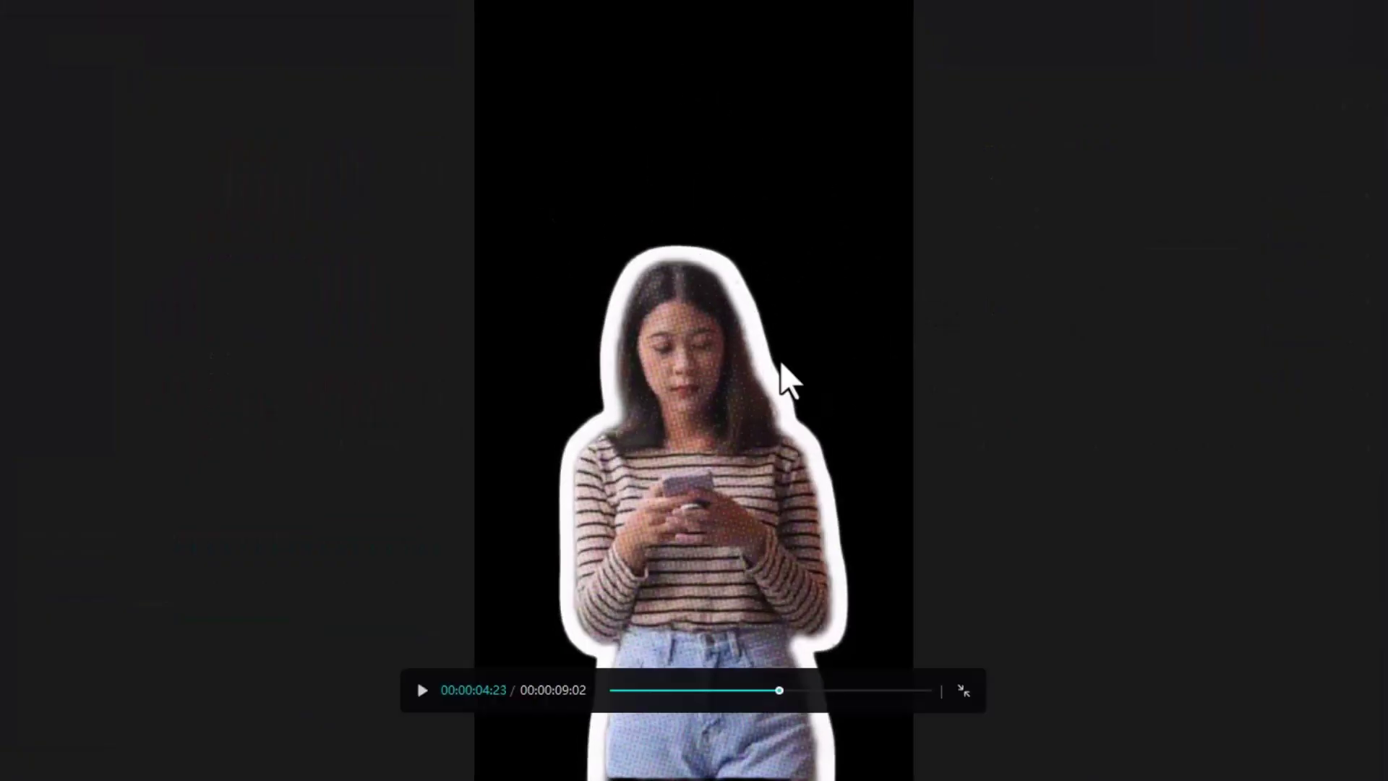
key("Escape")
Set the Cutout Poster effect's Texture and Size to 0, checking the white outline in full screen.
scroll(1188, 345, "down", 2)
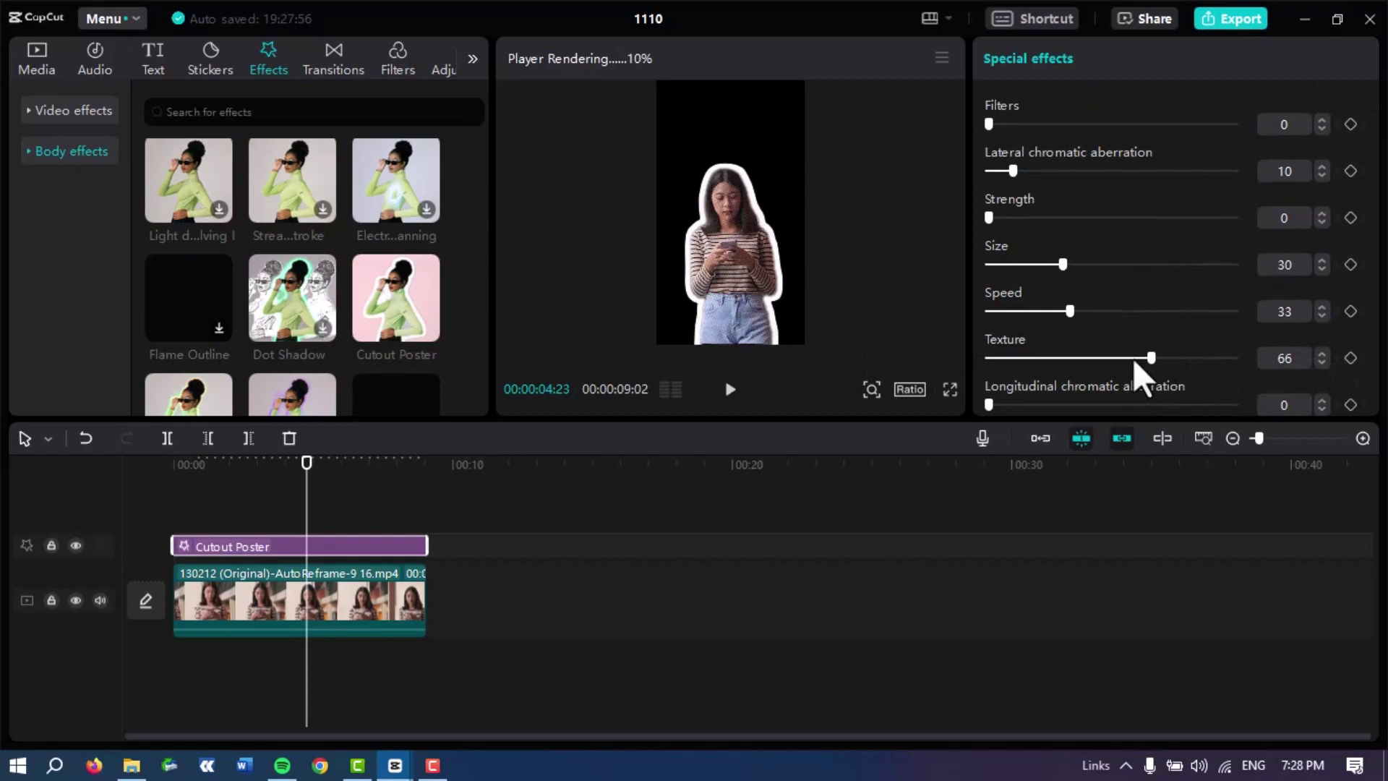
left_click_drag(1157, 356, 895, 363)
key("ctrl+shift+f")
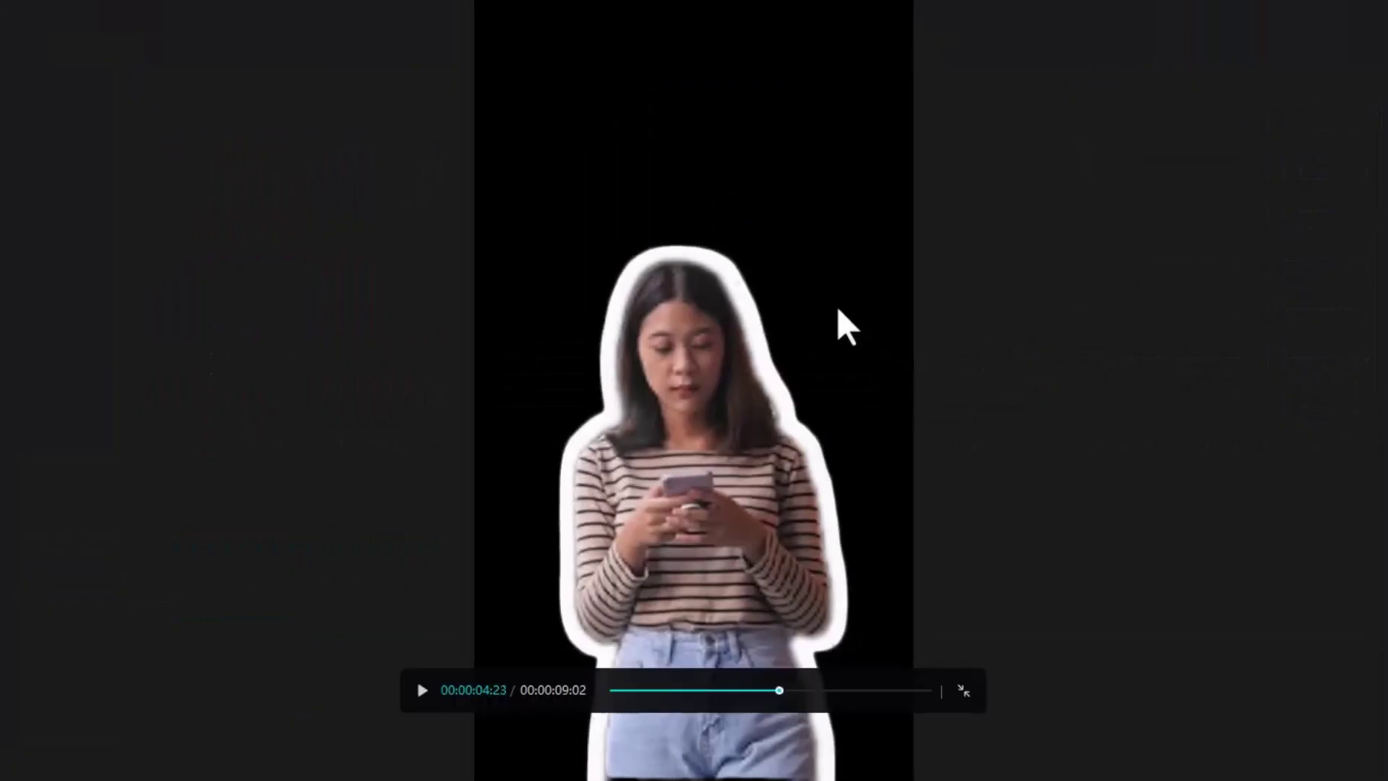
key("Escape")
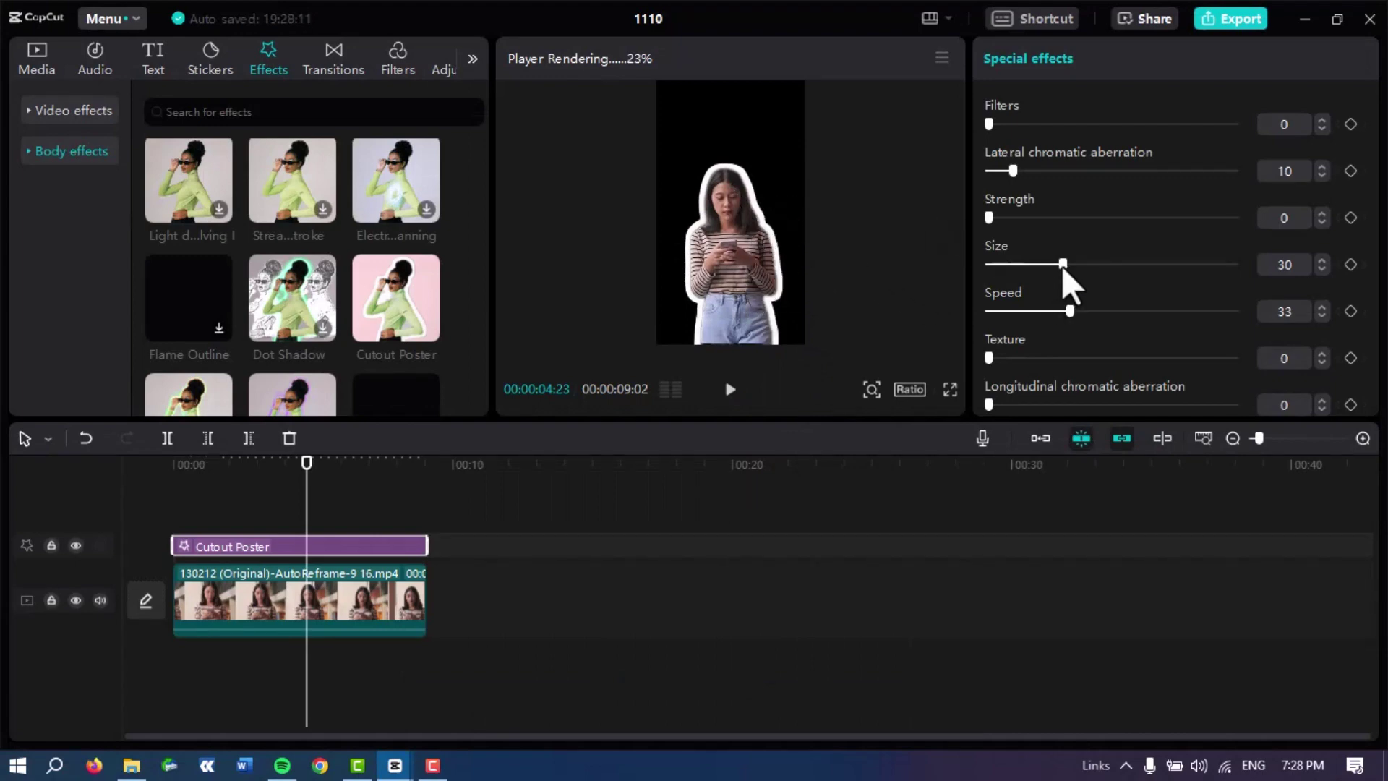
left_click_drag(1062, 265, 986, 278)
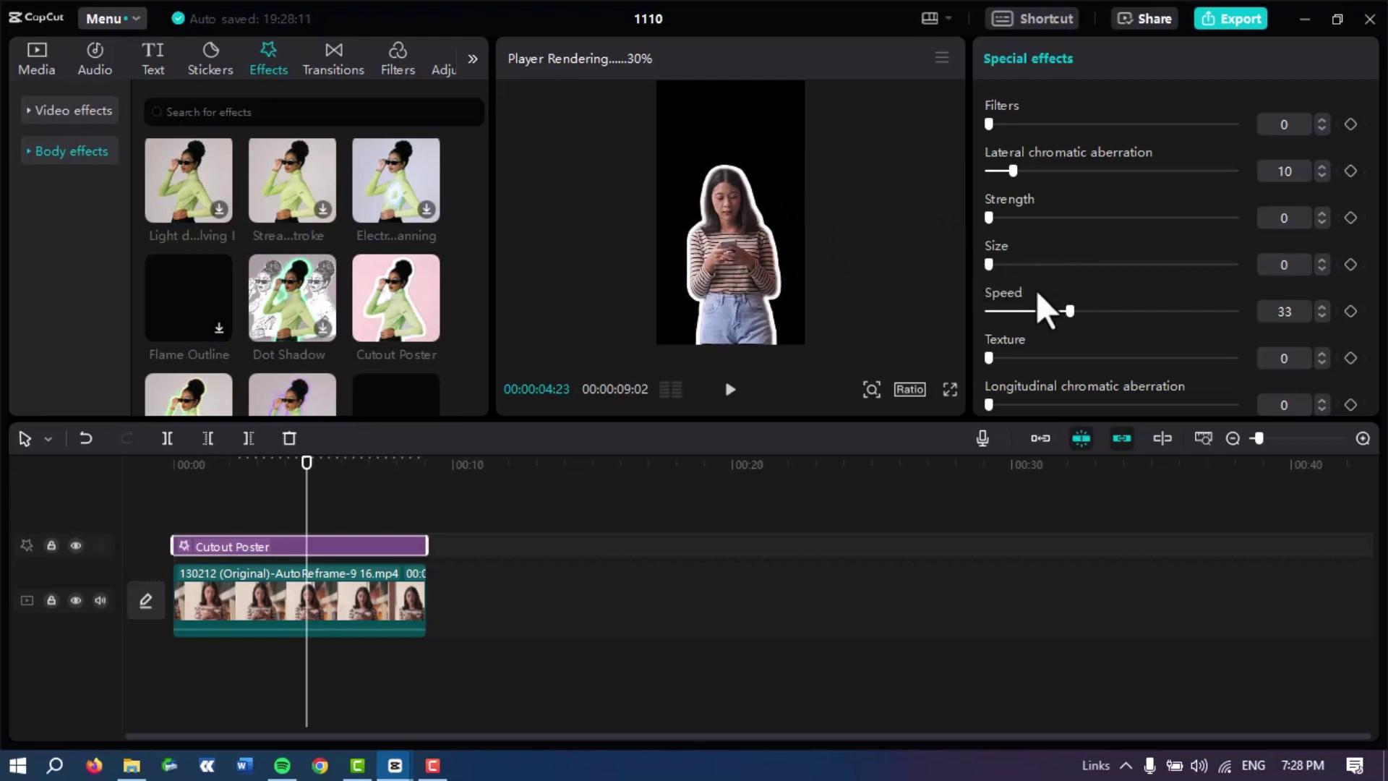
double_click(788, 220)
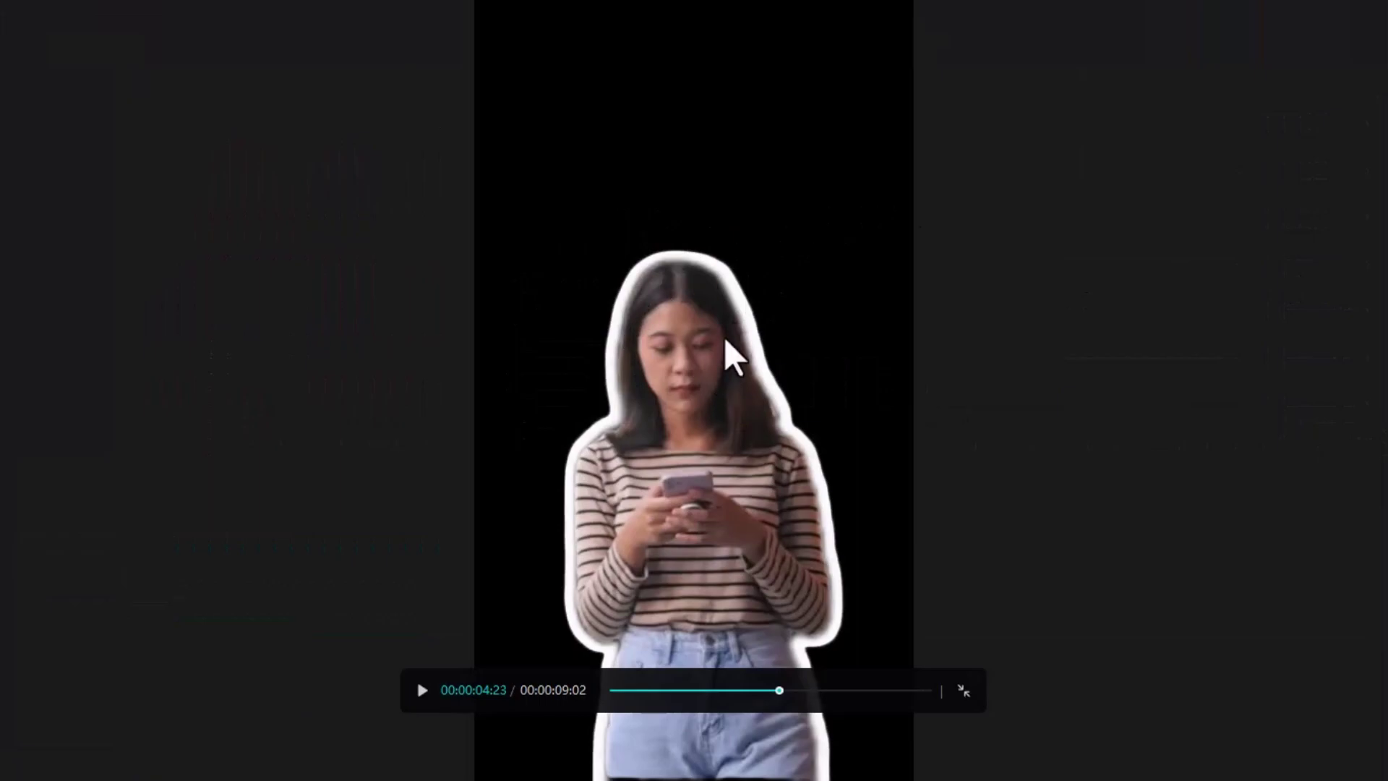
key("Escape")
left_click(527, 639)
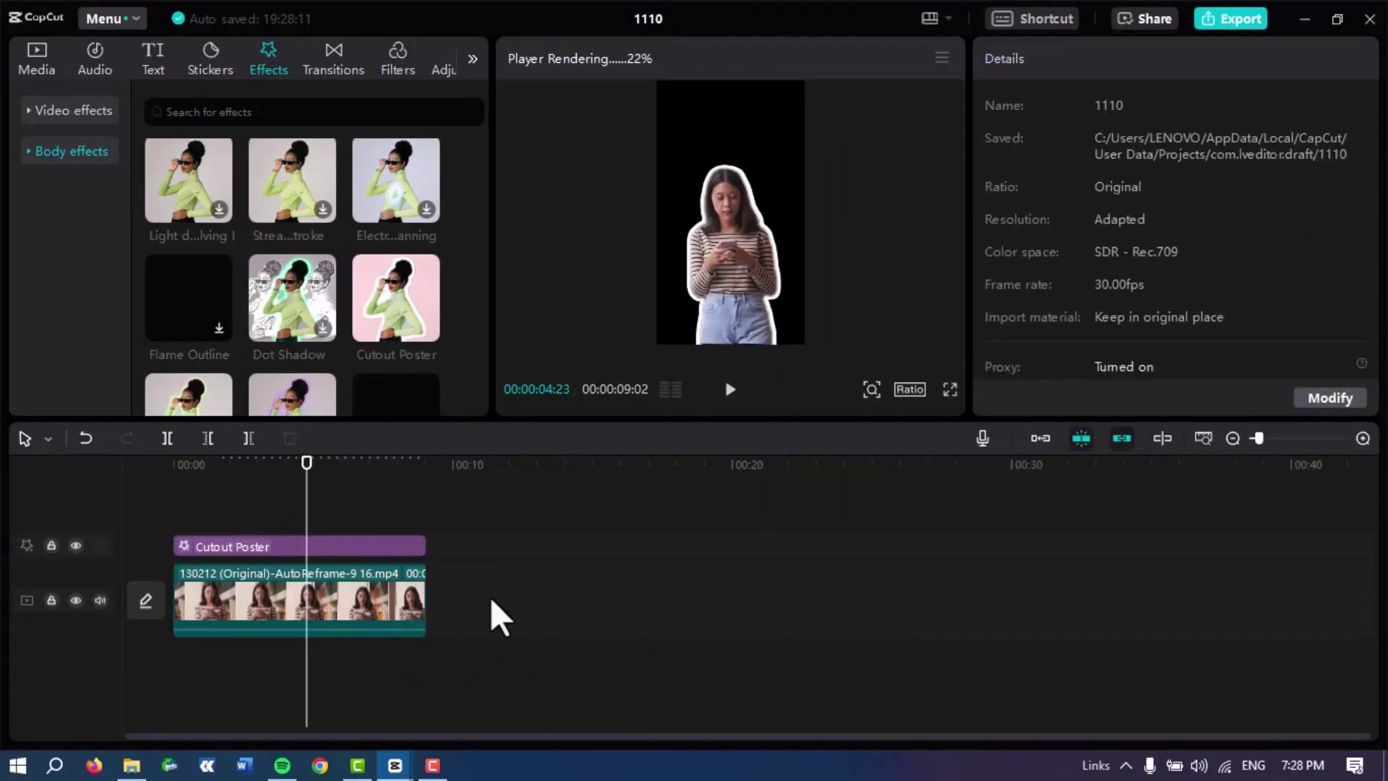
Scrub through the outlined footage and combine the Cutout Poster effect and the video clip into one compound clip.
key("End")
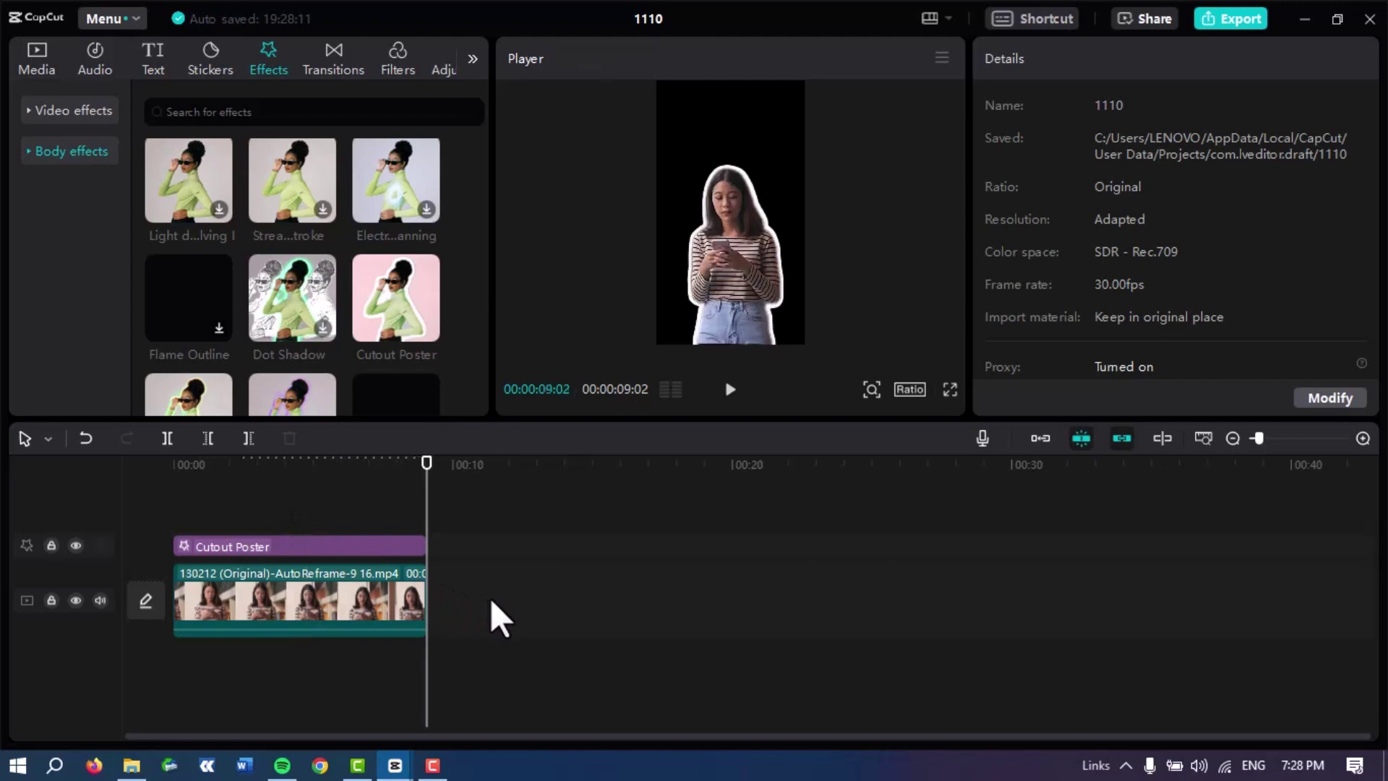
left_click_drag(308, 465, 389, 479)
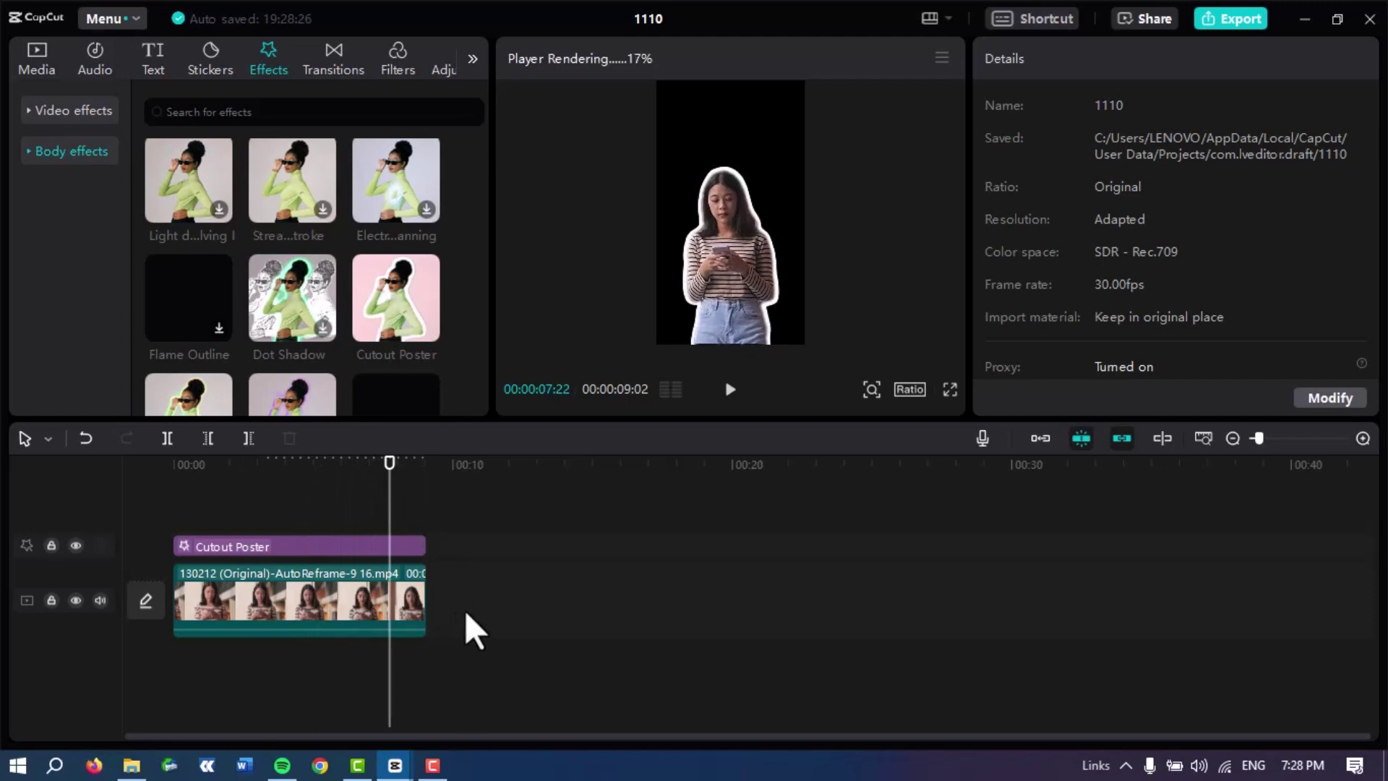
left_click(389, 575)
left_click(340, 545)
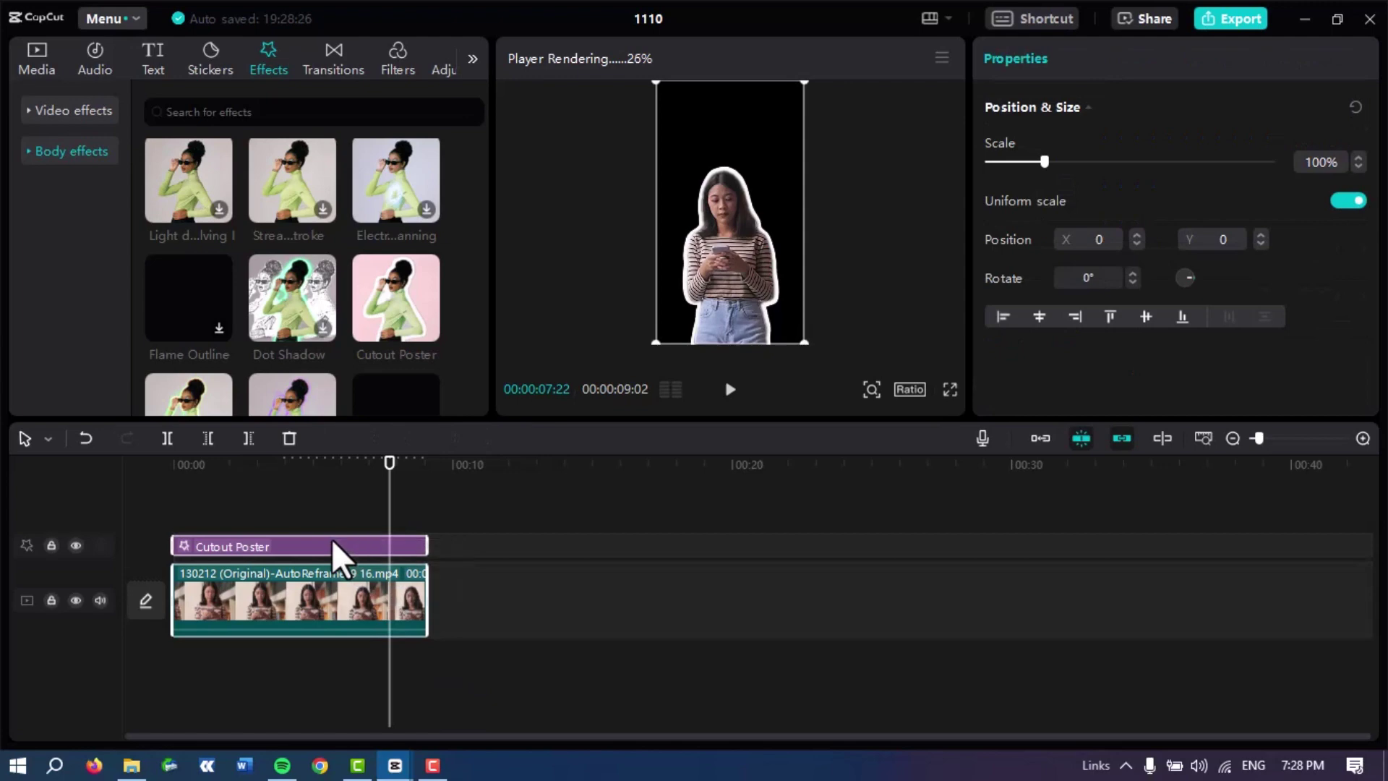
right_click(341, 547)
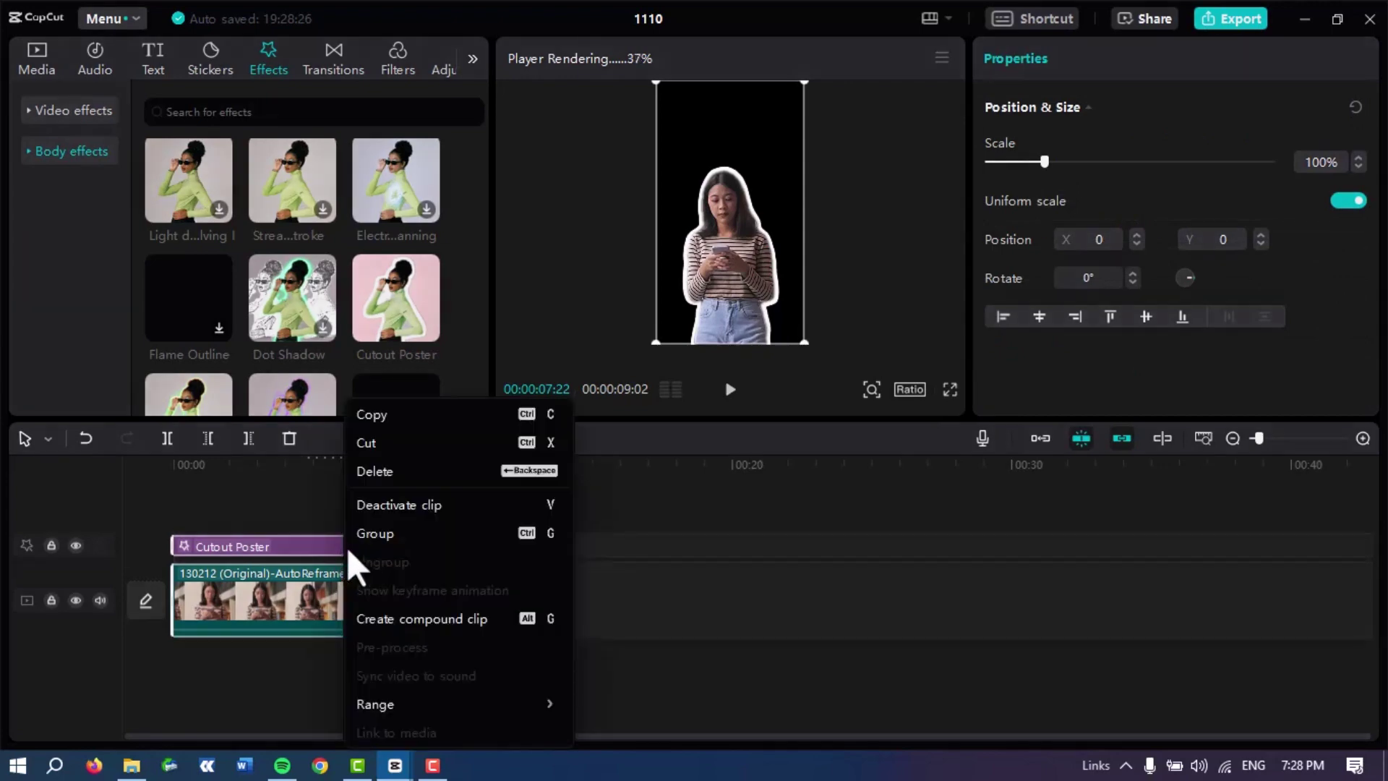
left_click(411, 622)
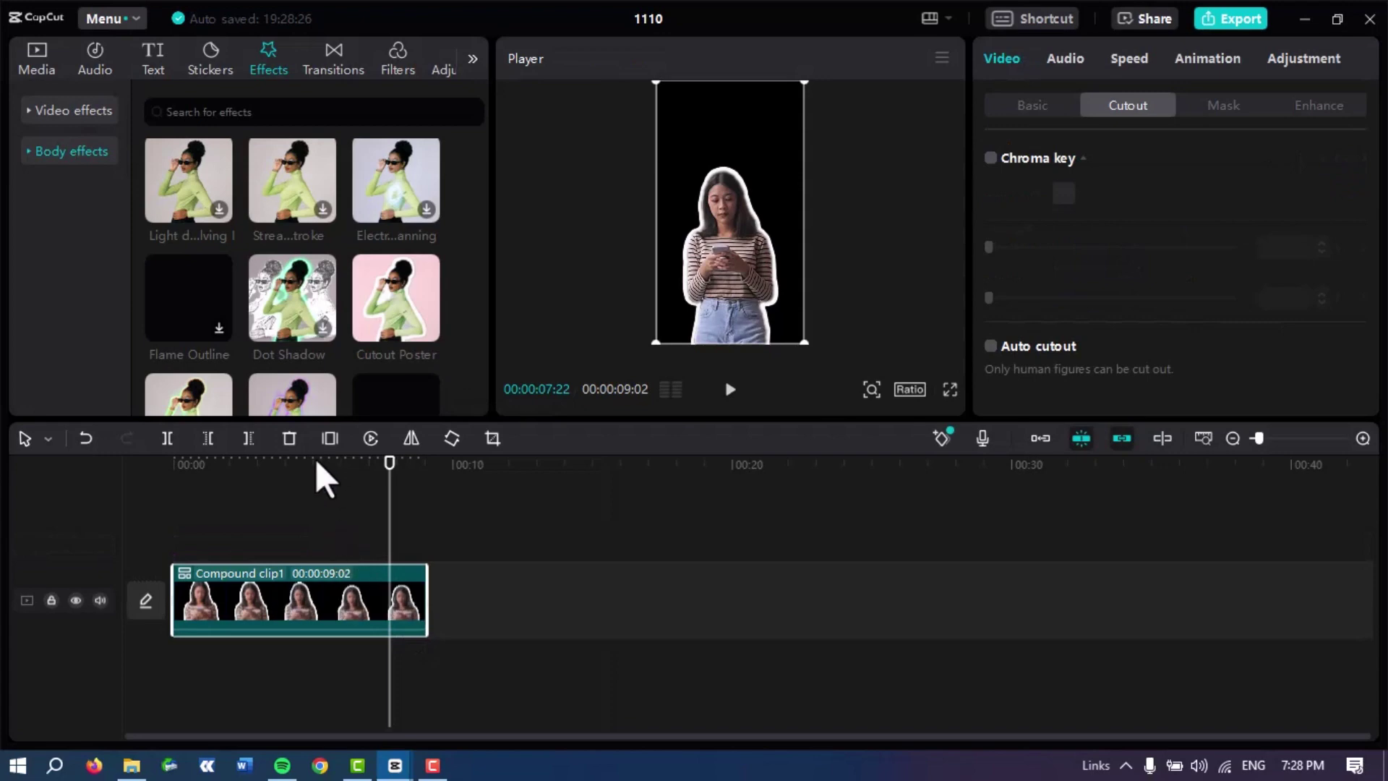
Add the Waves - 70796.mp4 clip on a track above the compound clip and enlarge it to fill the vertical frame.
left_click_drag(316, 459, 239, 525)
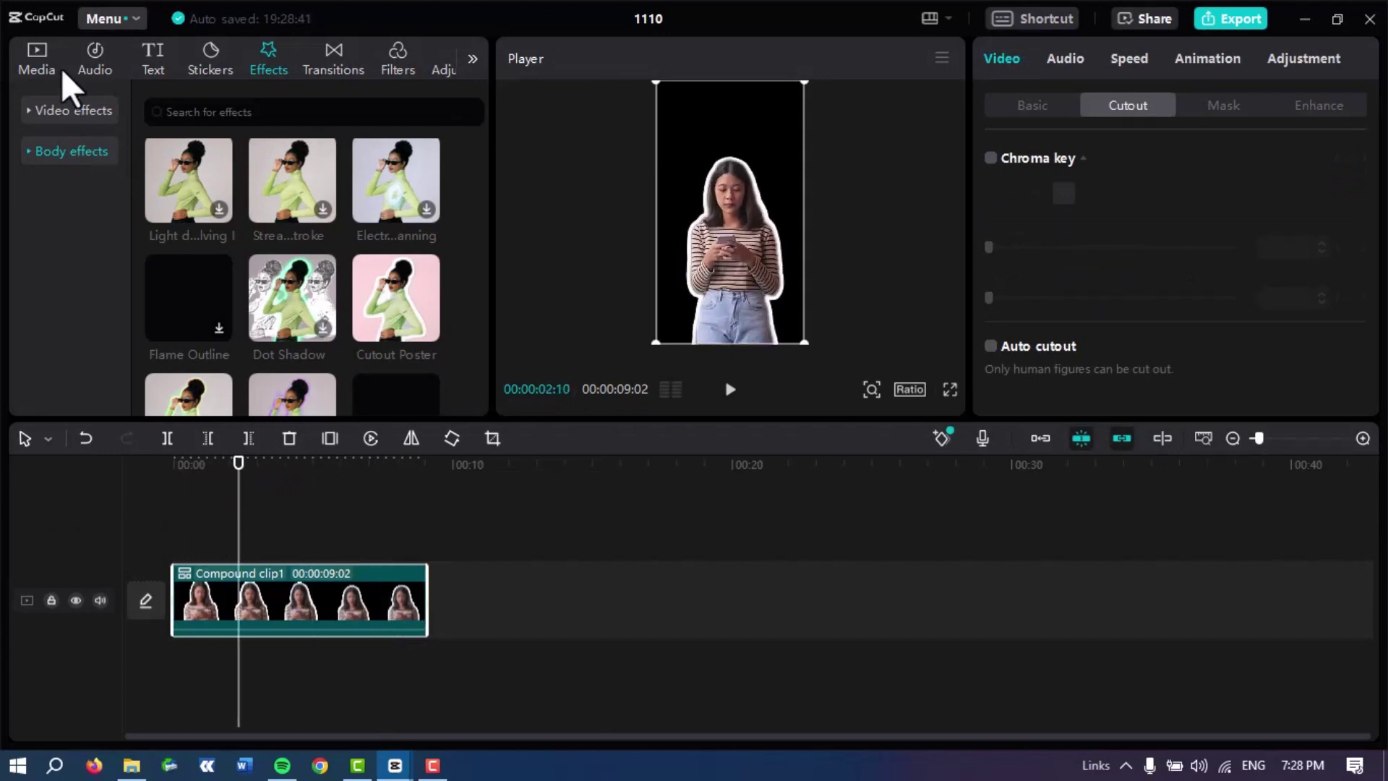
left_click(44, 50)
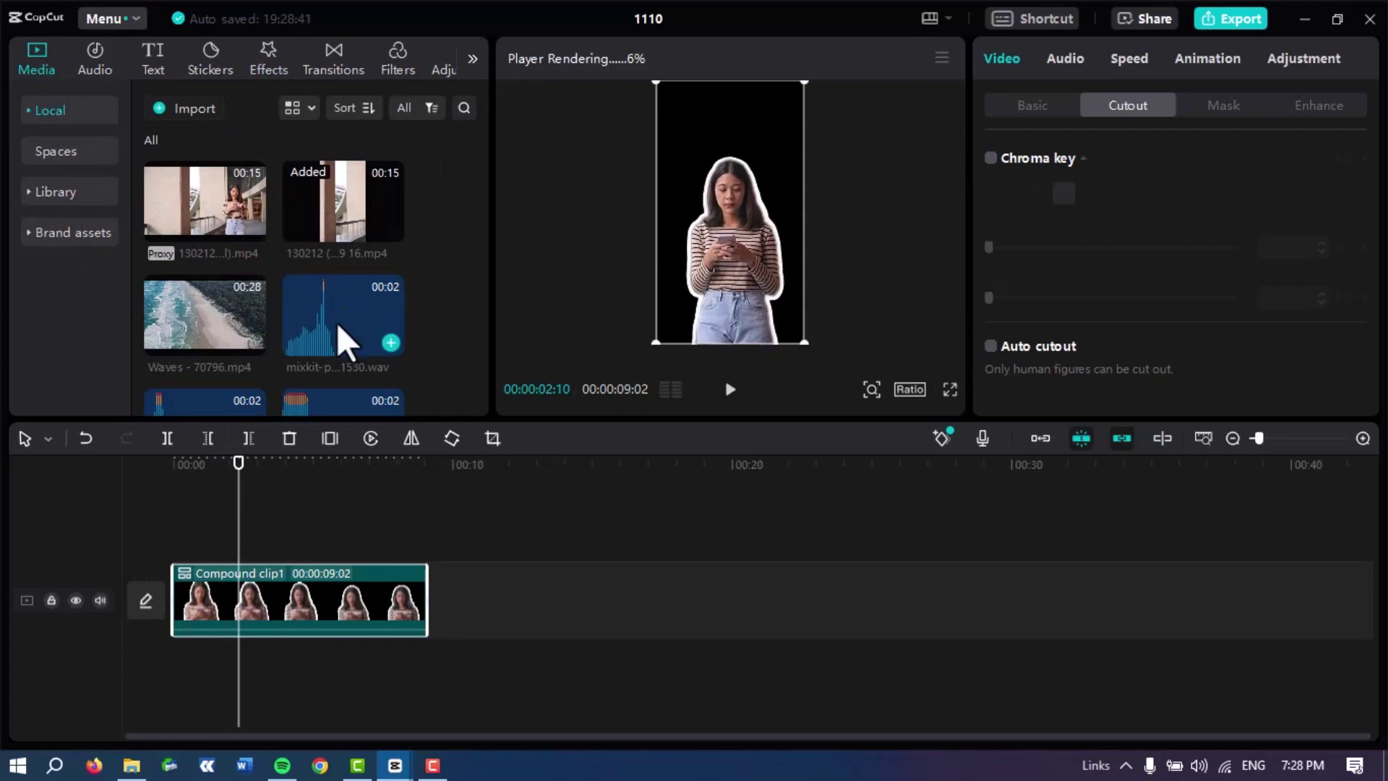
scroll(338, 322, "down", 2)
left_click_drag(204, 245, 430, 470)
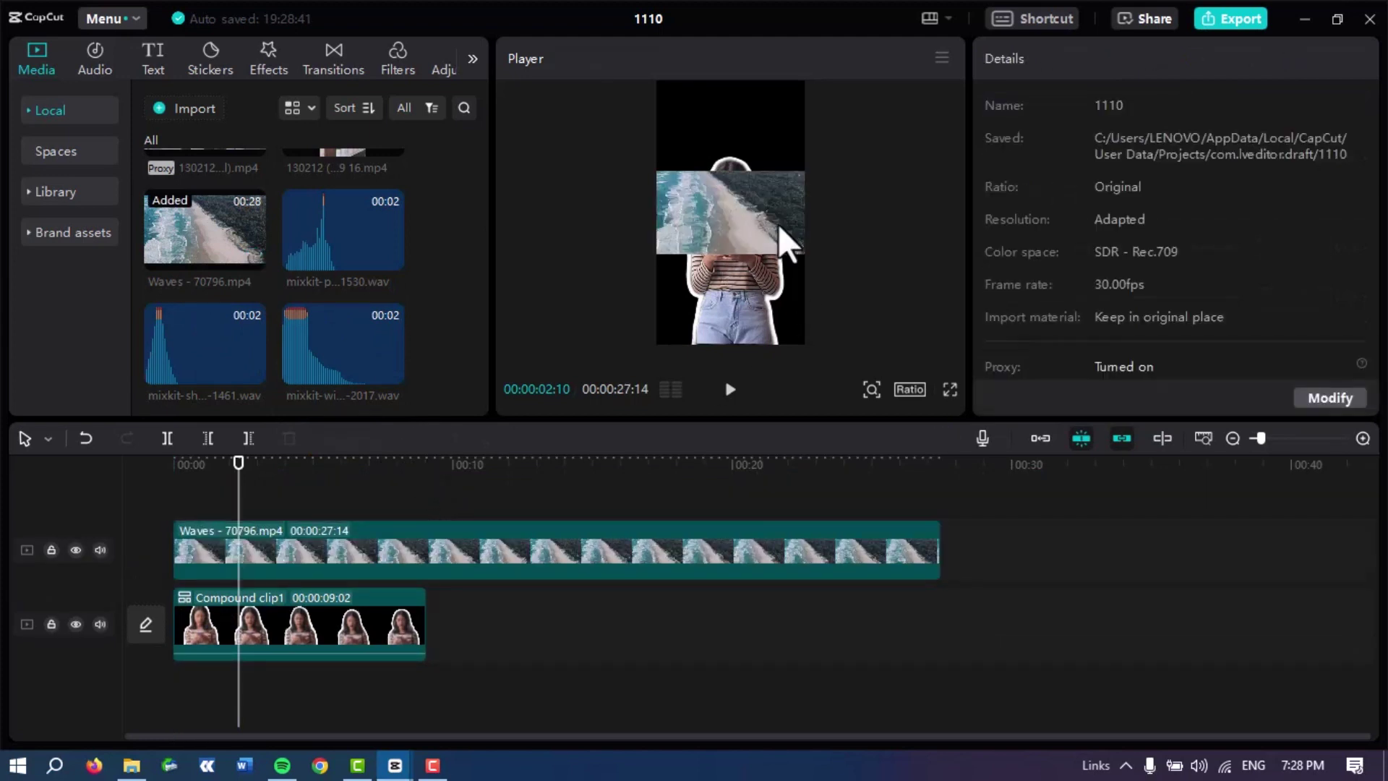
left_click(374, 569)
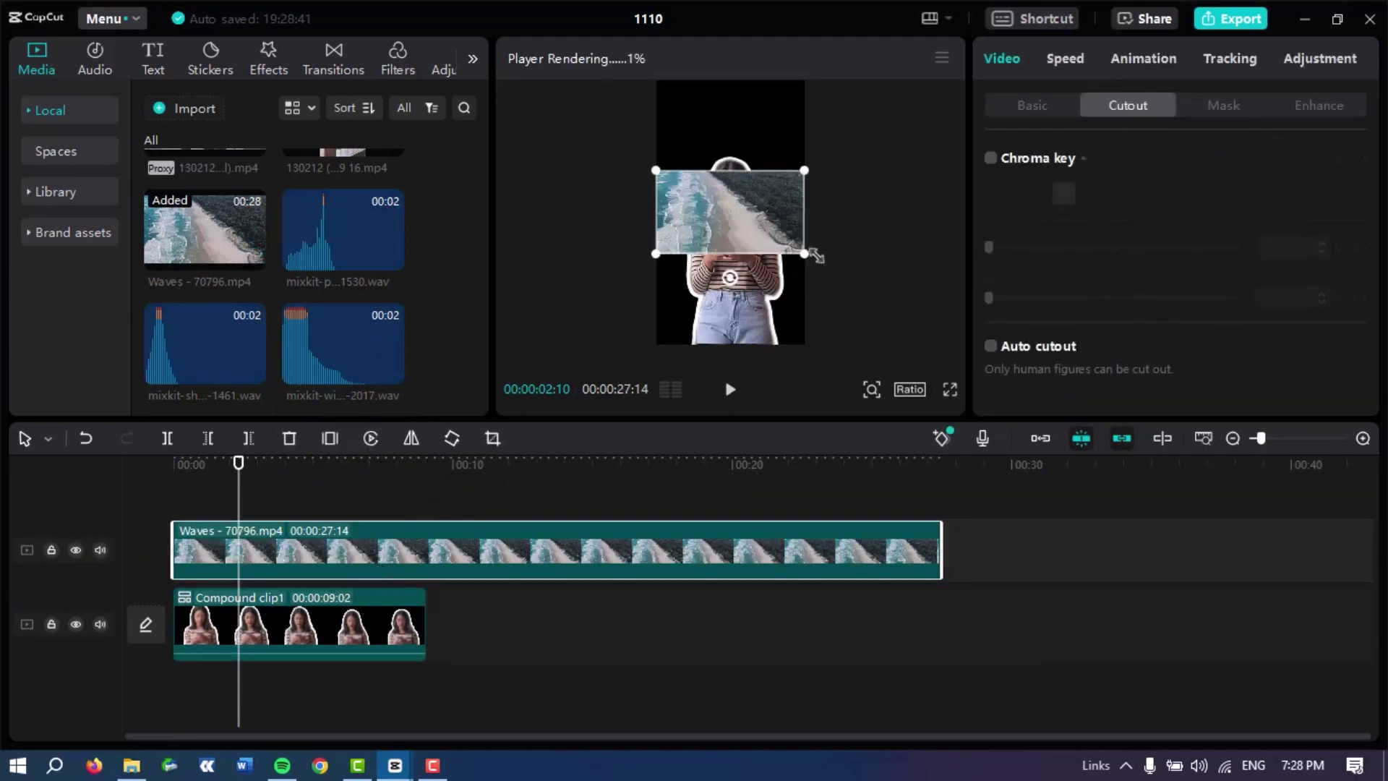
left_click_drag(802, 258, 997, 444)
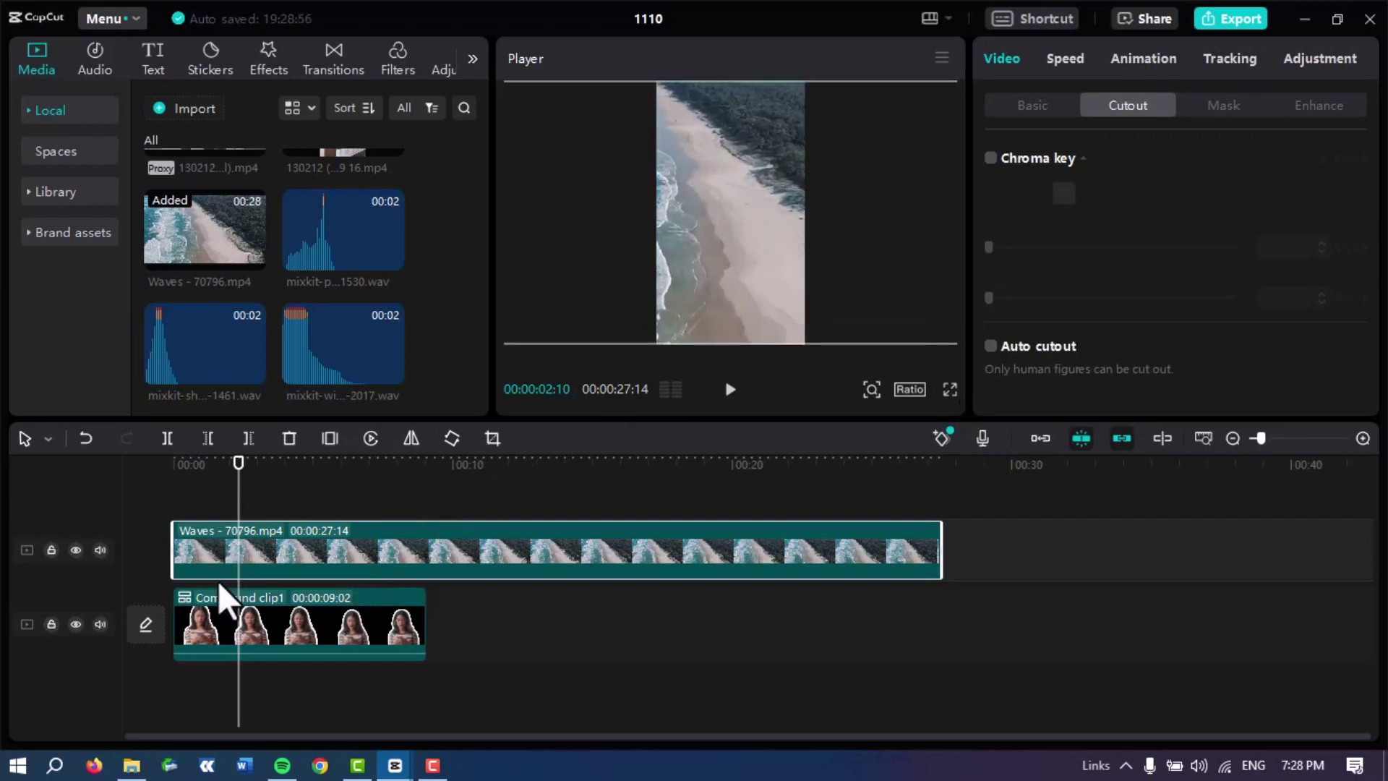
Split the Waves clip at the end of the compound clip and delete the leftover part.
left_click_drag(275, 588, 453, 551)
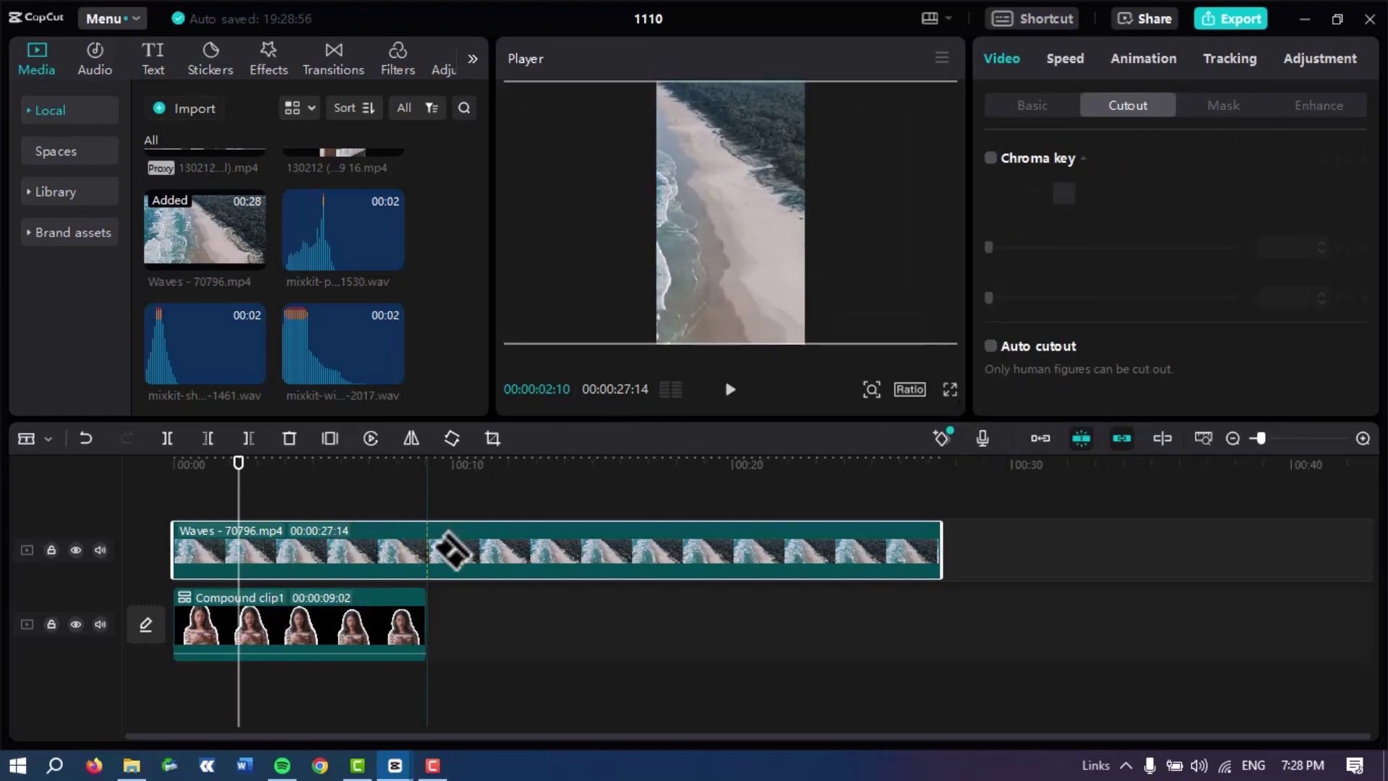
left_click(452, 552)
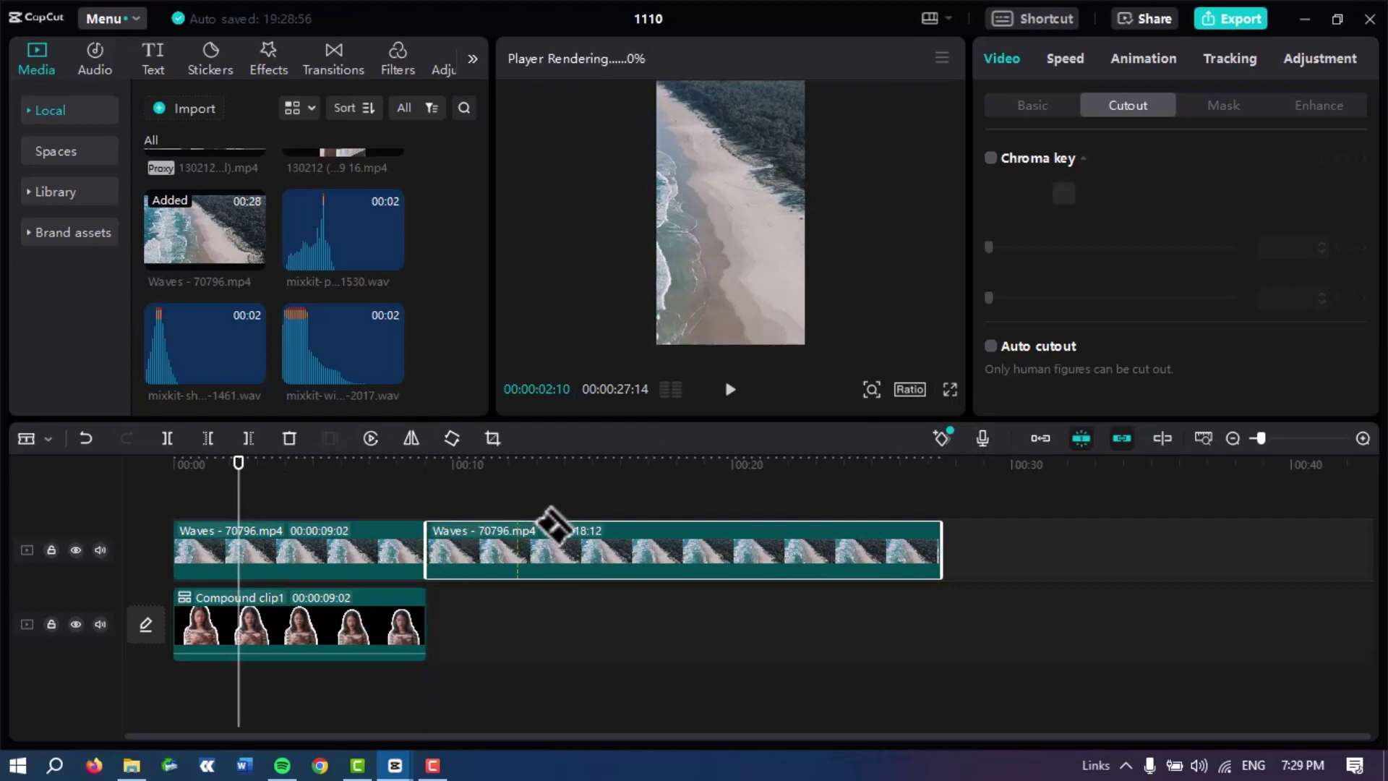
key("a")
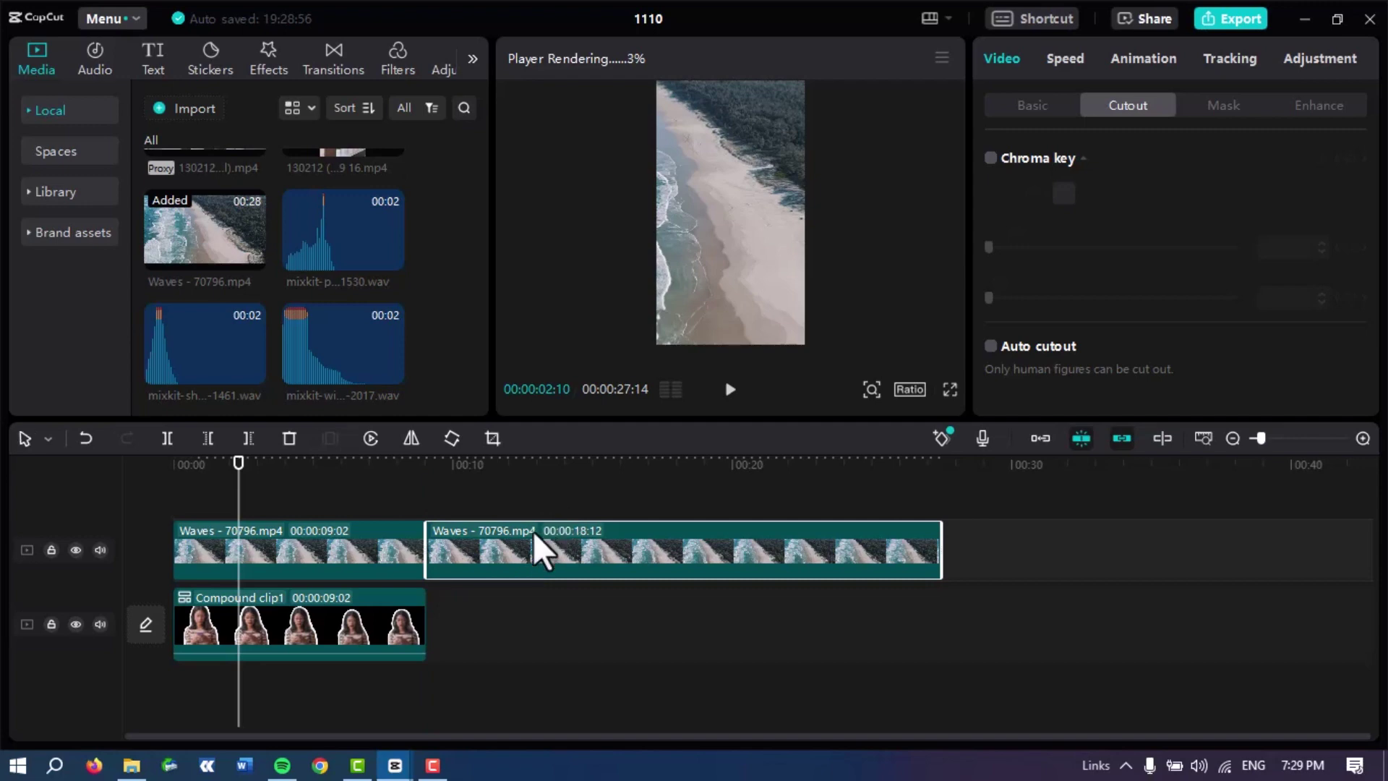
key("Delete")
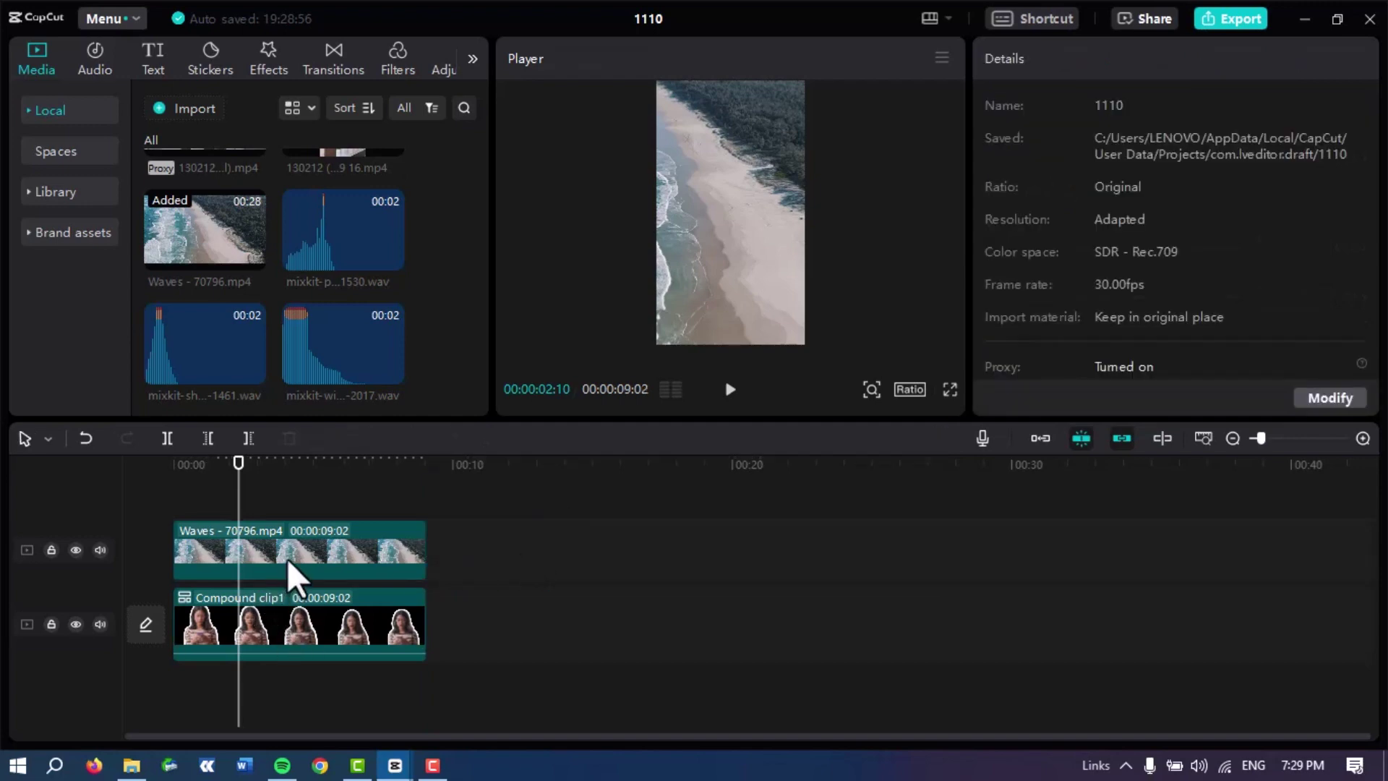
Rearrange the tracks so the compound clip sits above the Waves clip, and preview the composite in full screen from the start.
left_click(186, 621)
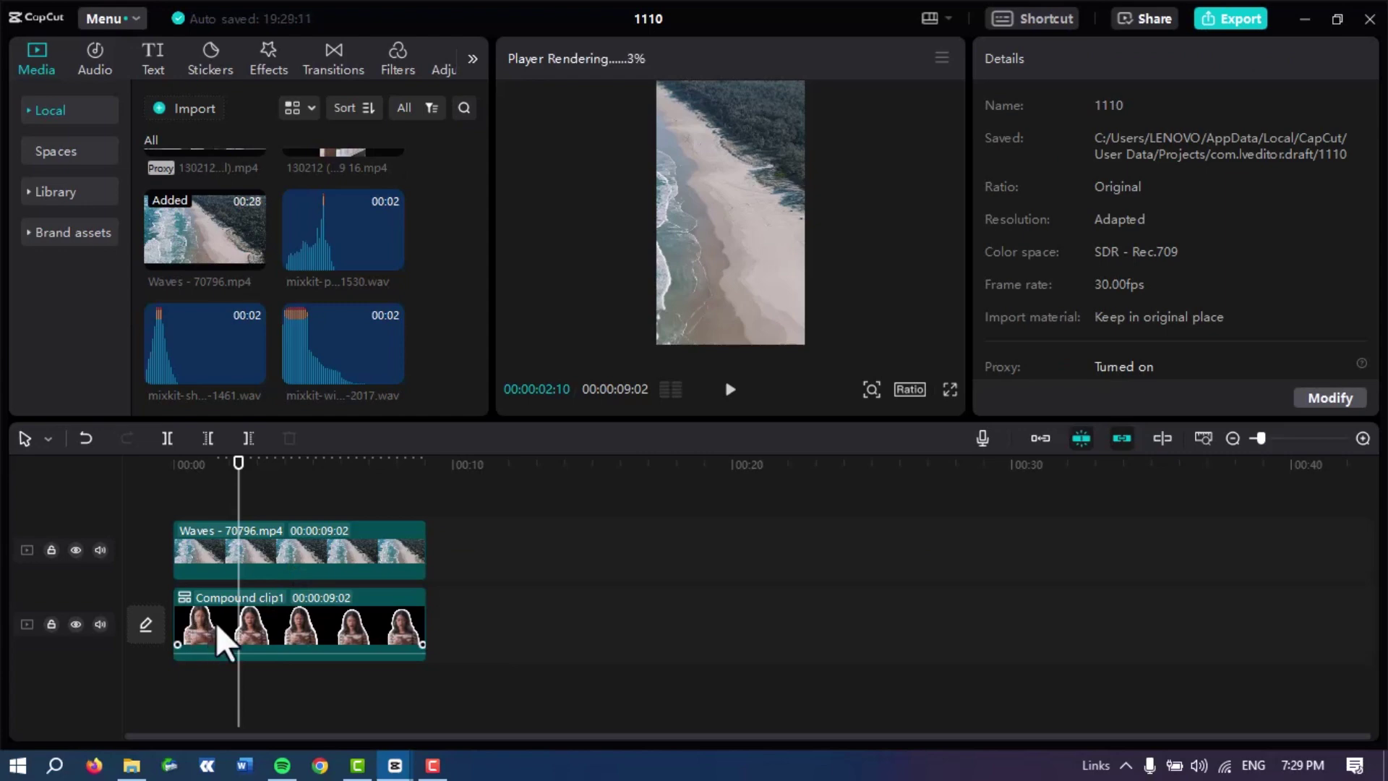
left_click_drag(216, 622, 212, 534)
left_click_drag(186, 637, 176, 695)
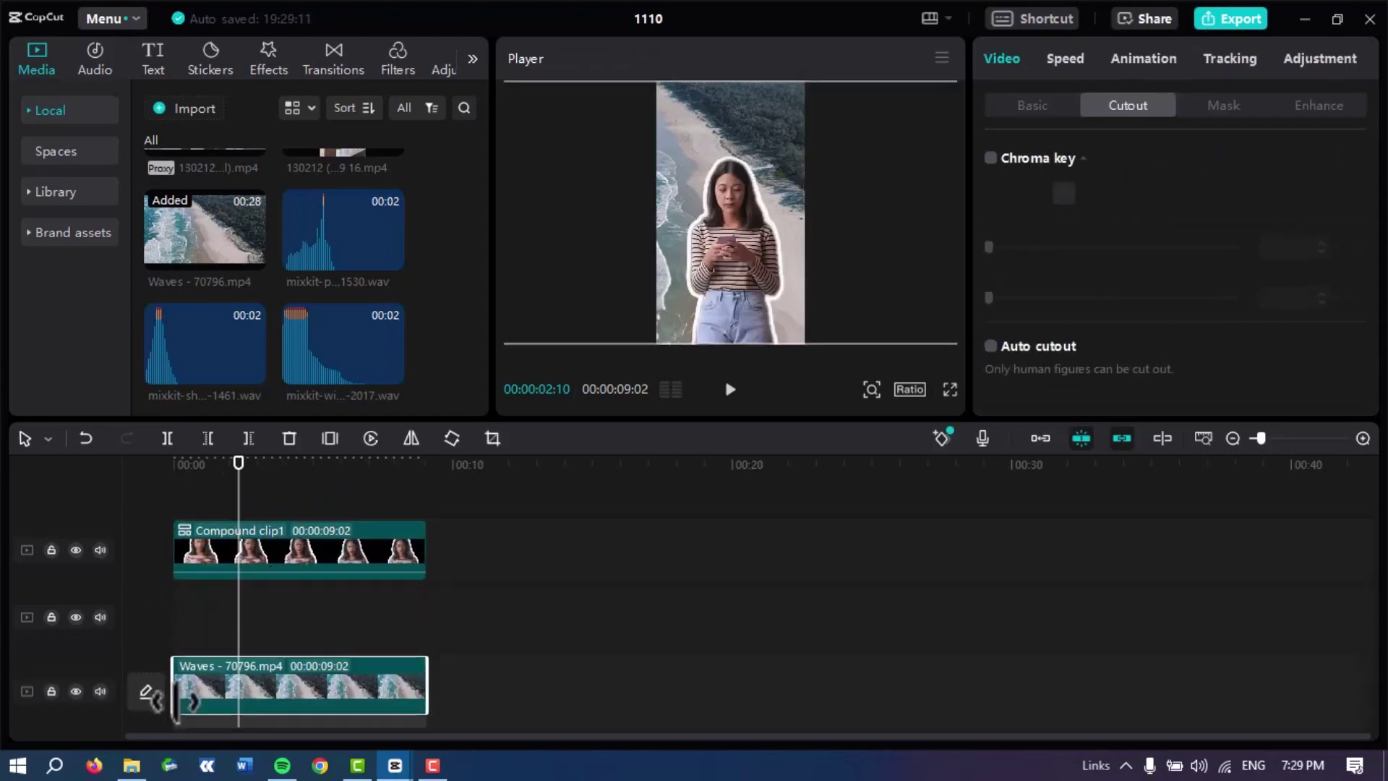
left_click_drag(242, 462, 68, 527)
key("ctrl+shift+f")
key("space")
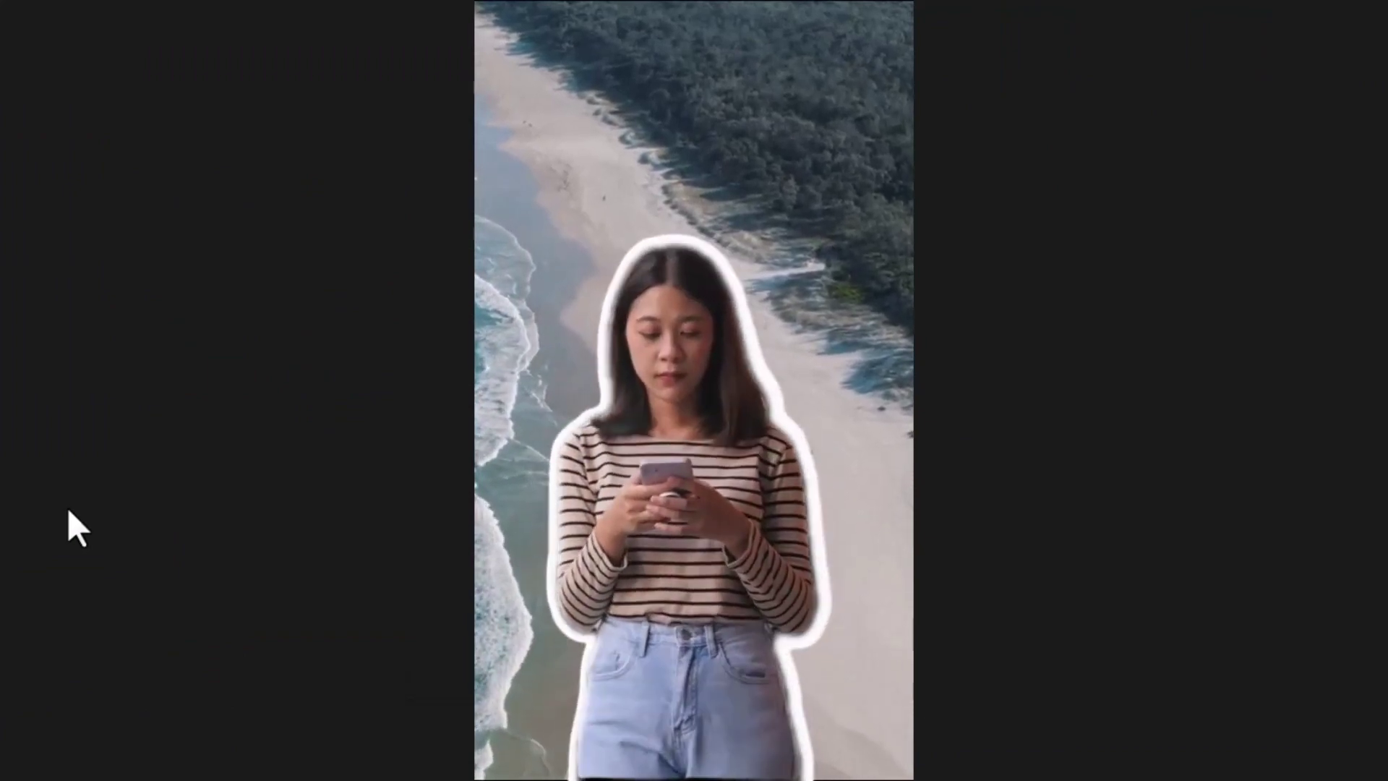
key("Escape")
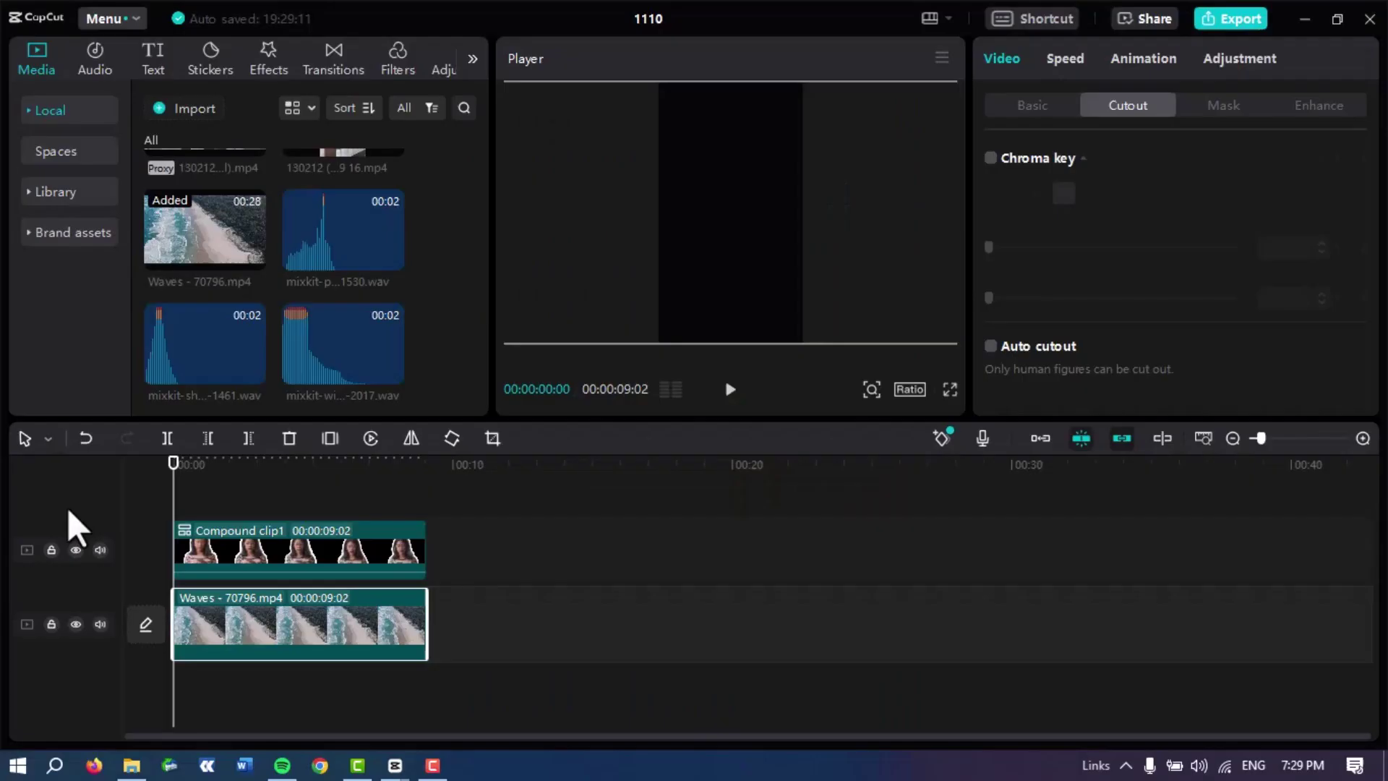
left_click_drag(249, 463, 151, 497)
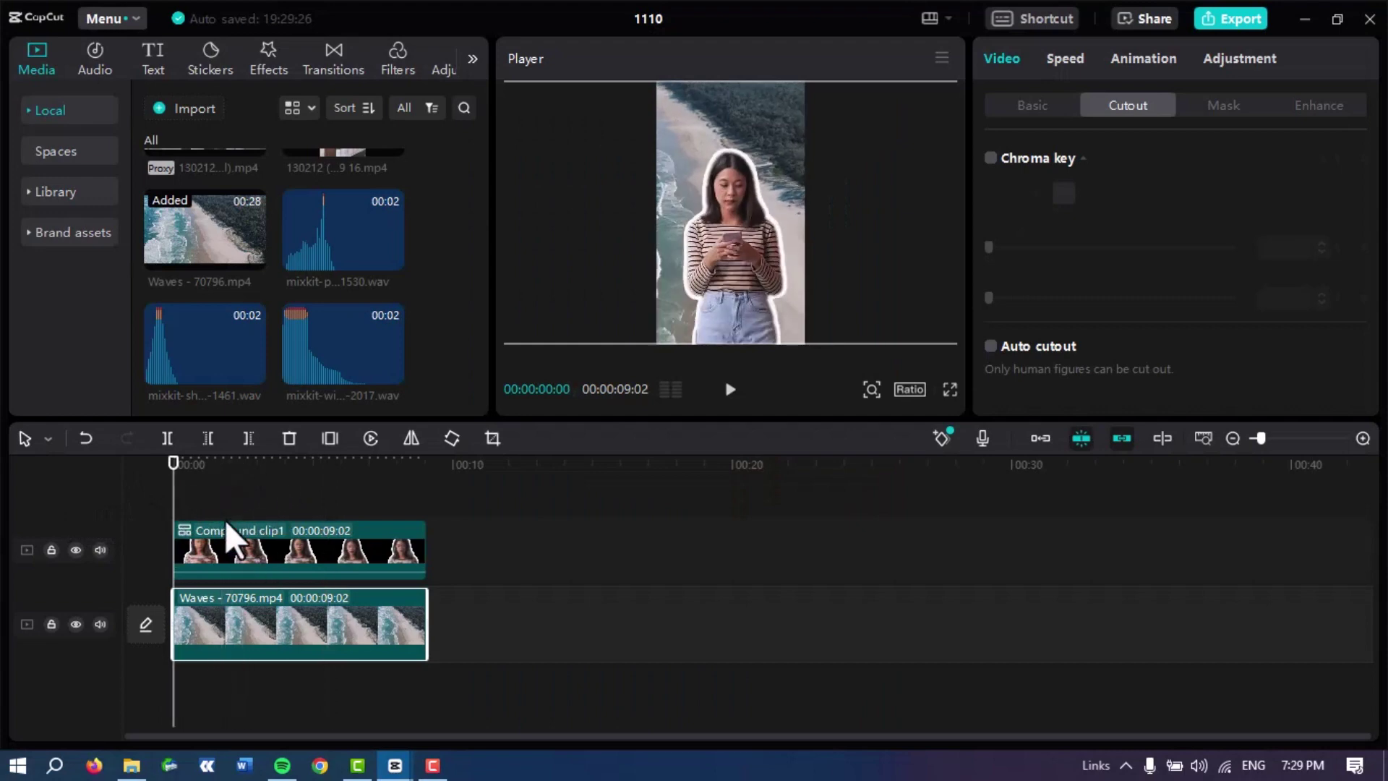
Apply the Slide Up entrance animation to the compound clip with a 0.3 s duration and play it back.
left_click(292, 537)
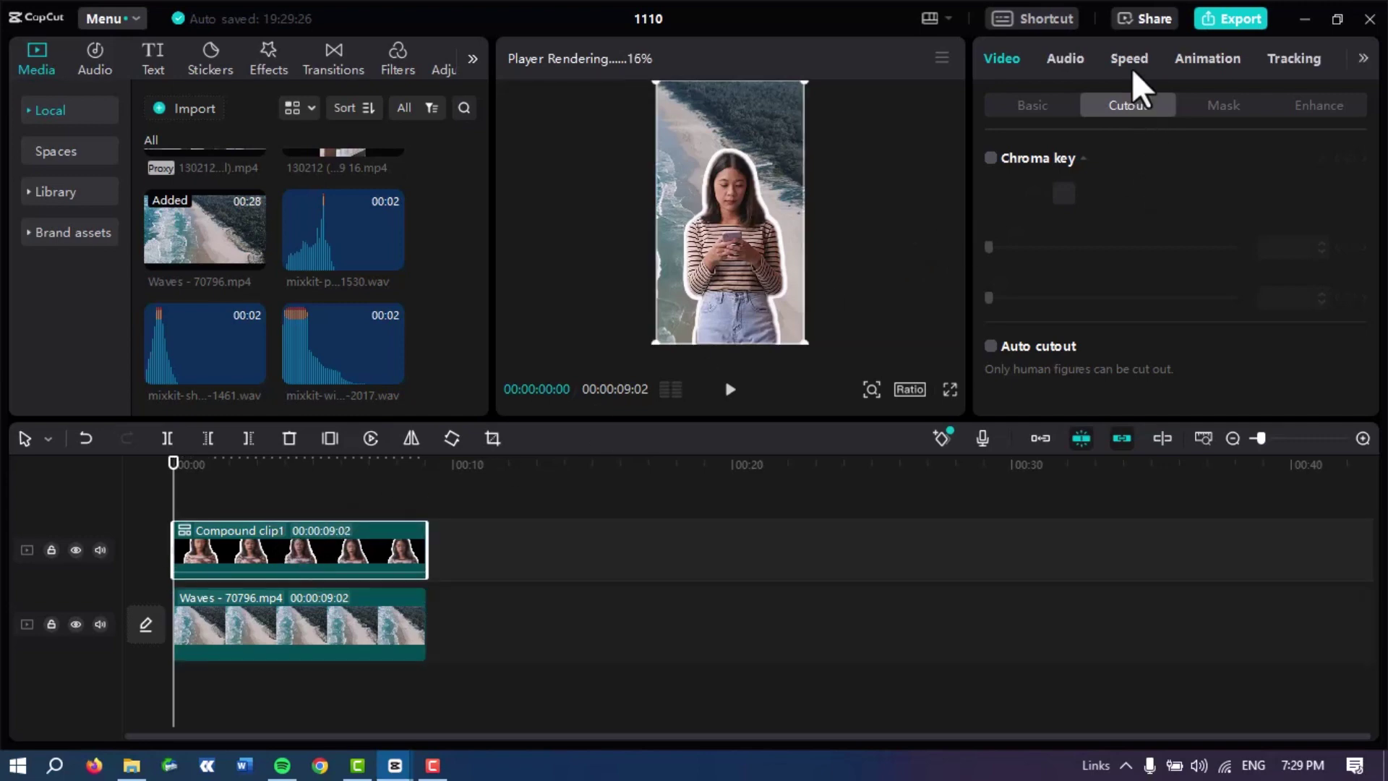
left_click(1217, 57)
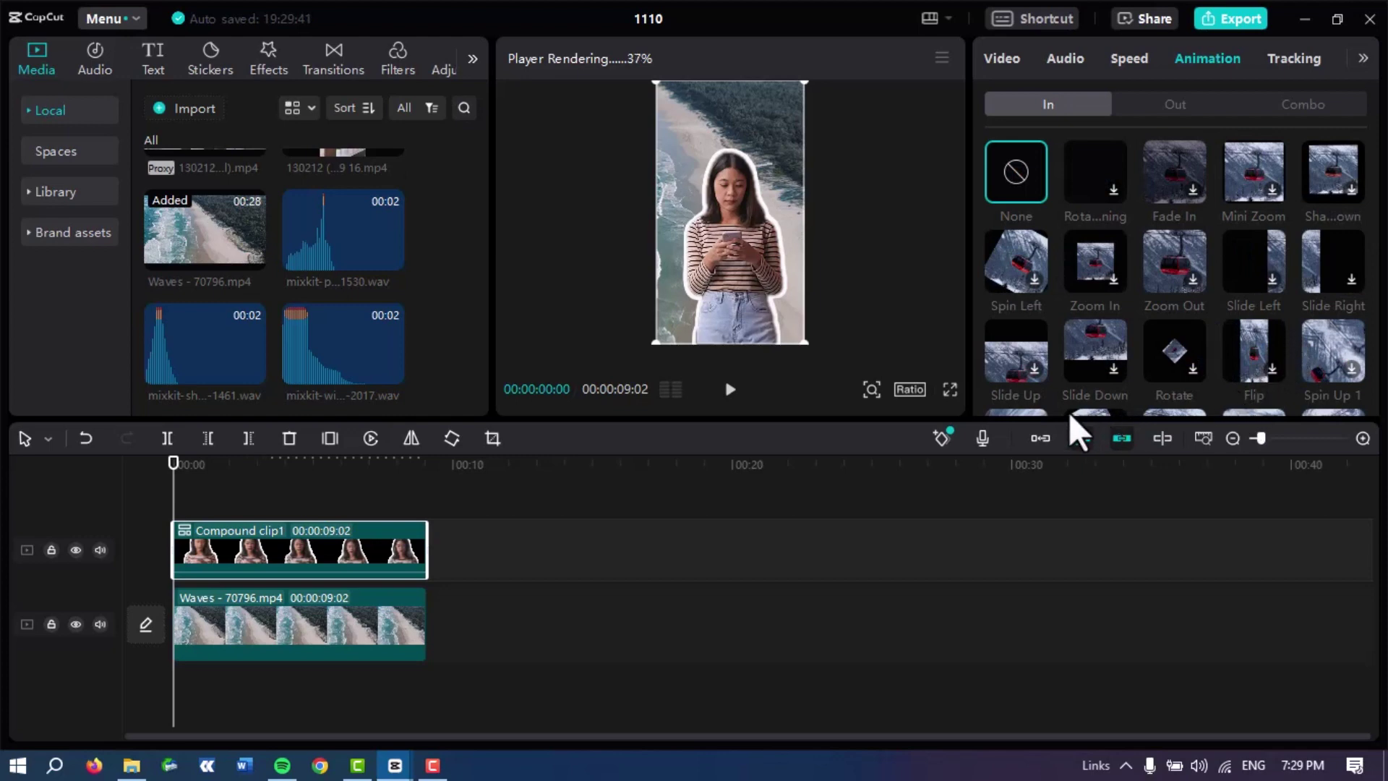
left_click(1034, 365)
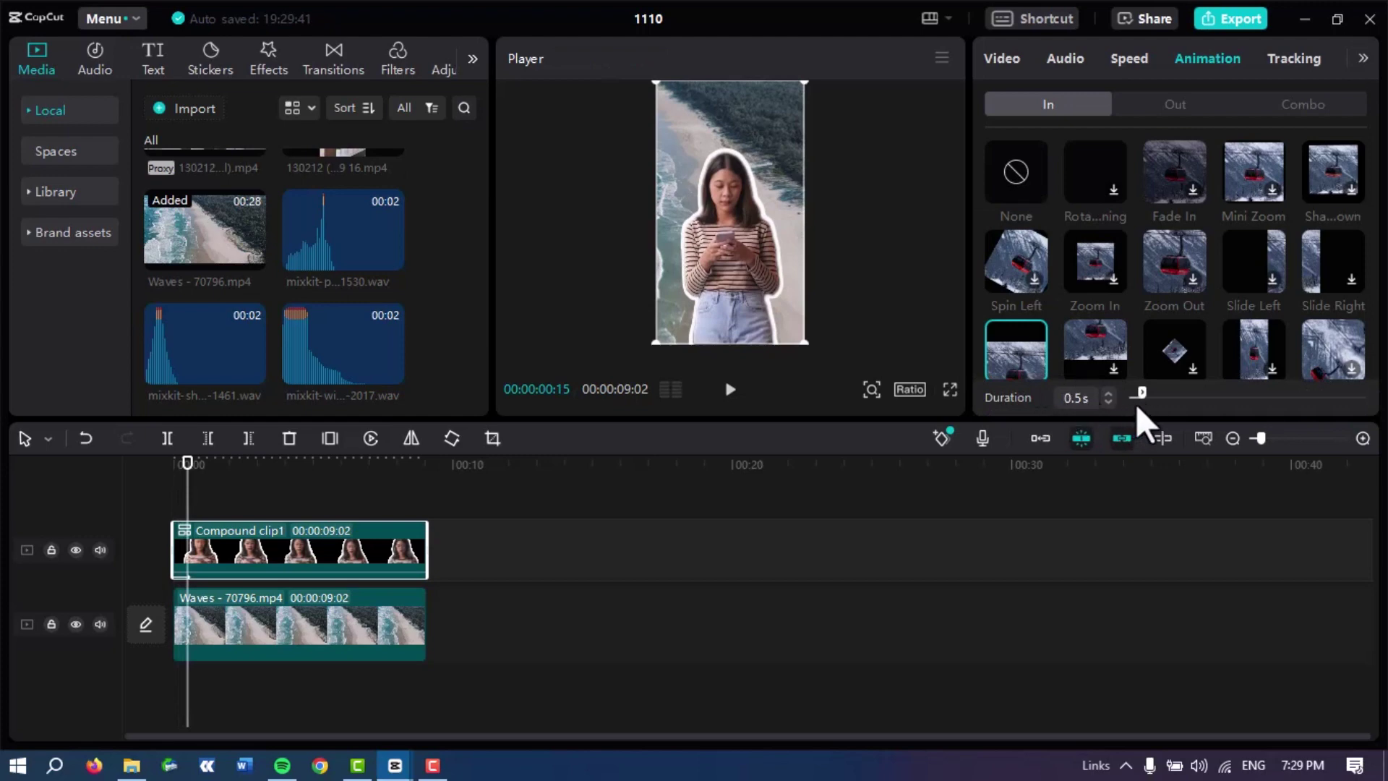
left_click_drag(1139, 397, 1132, 397)
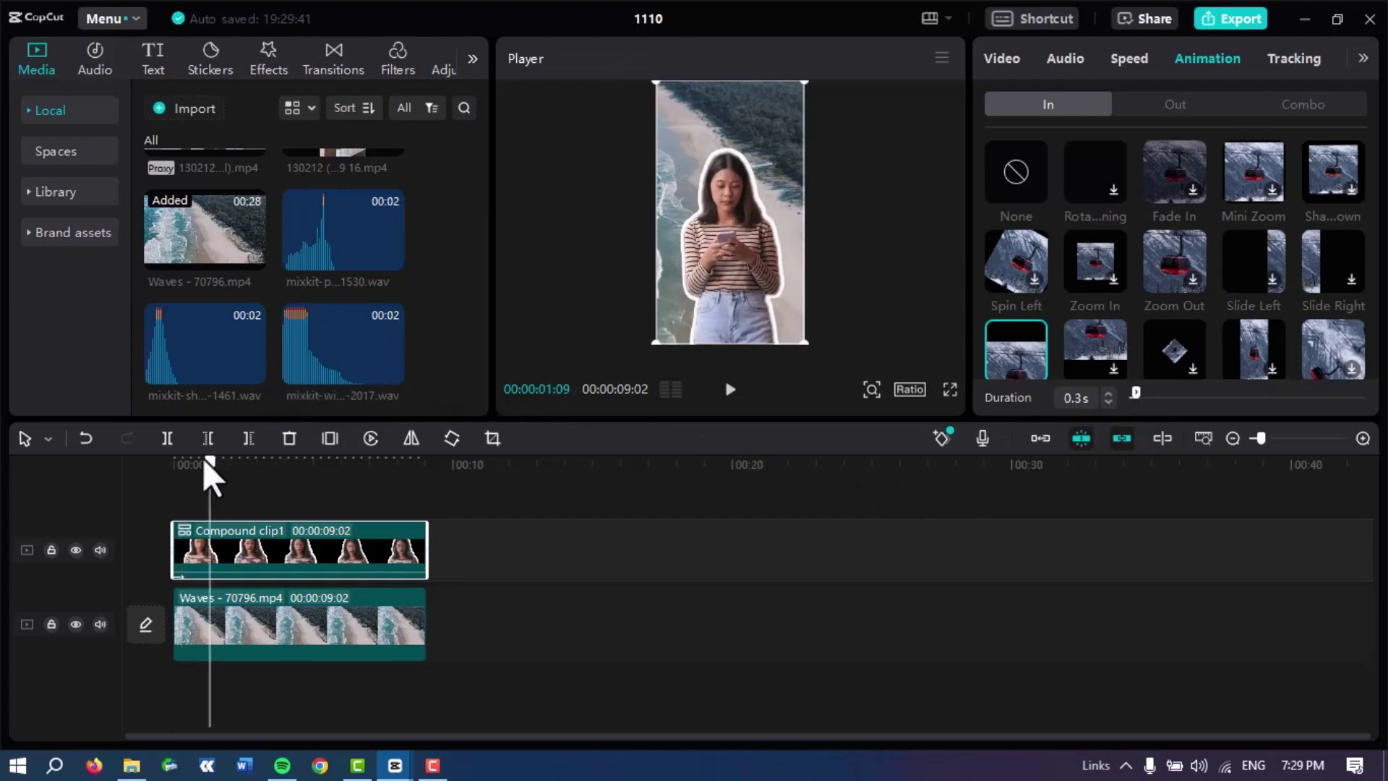
key("space")
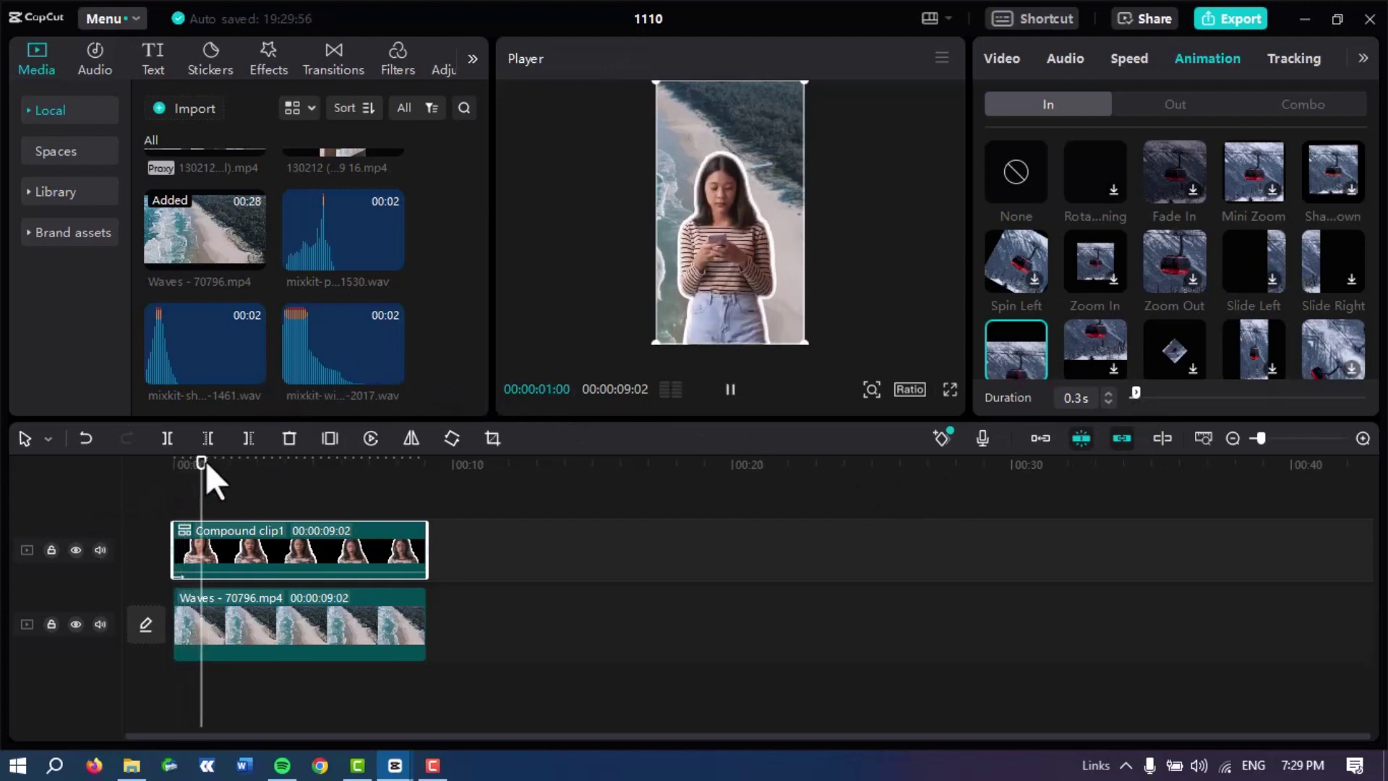
left_click(163, 479)
key("space")
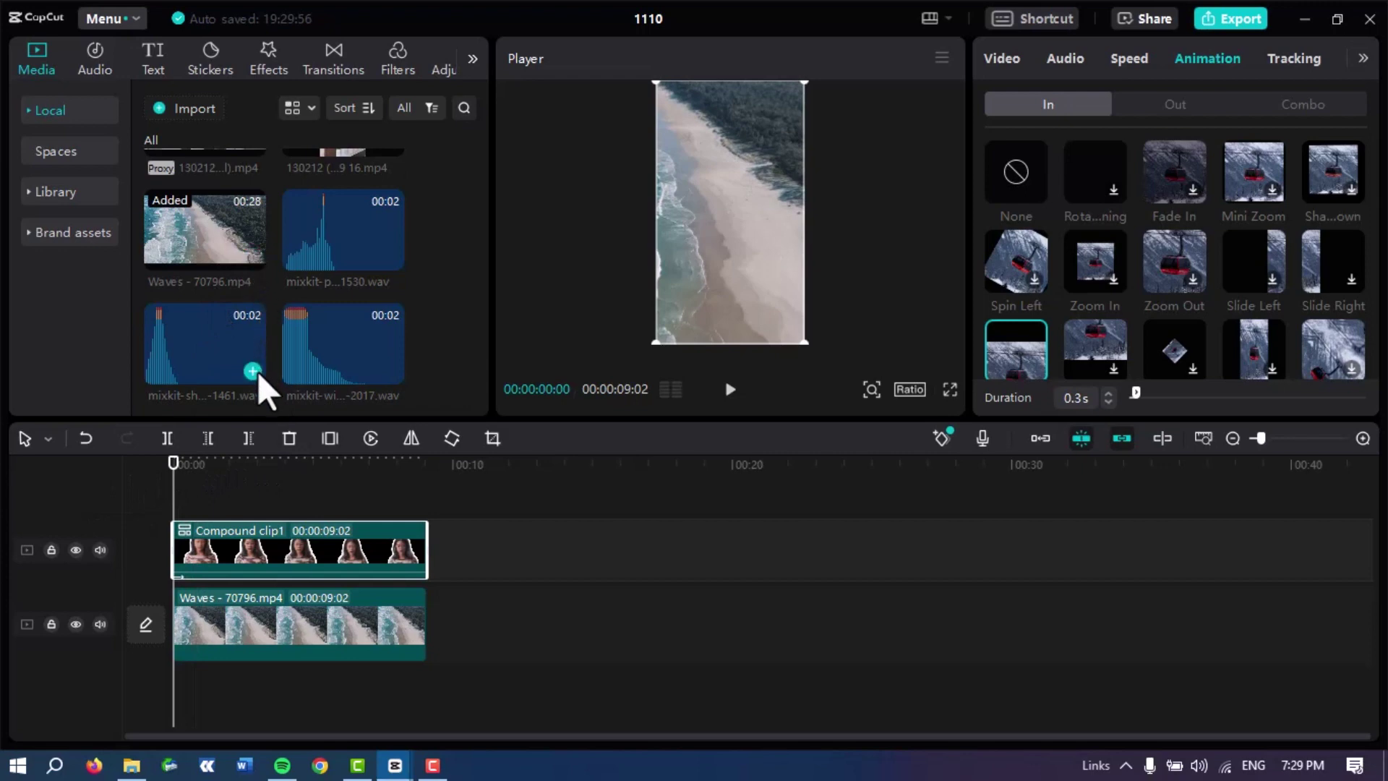
Add the mixkit short wind sound effect at the start of the timeline and play it with the entrance animation.
left_click(251, 372)
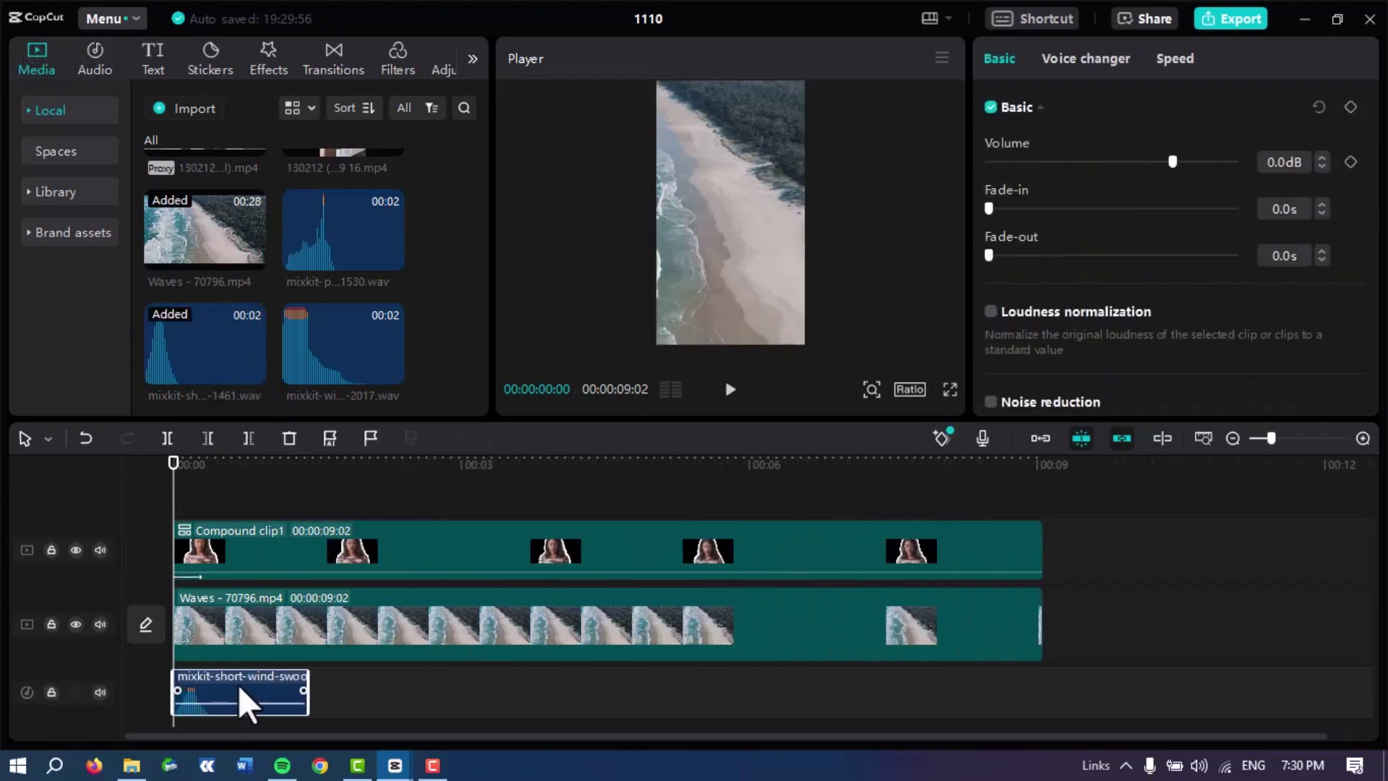
key("space")
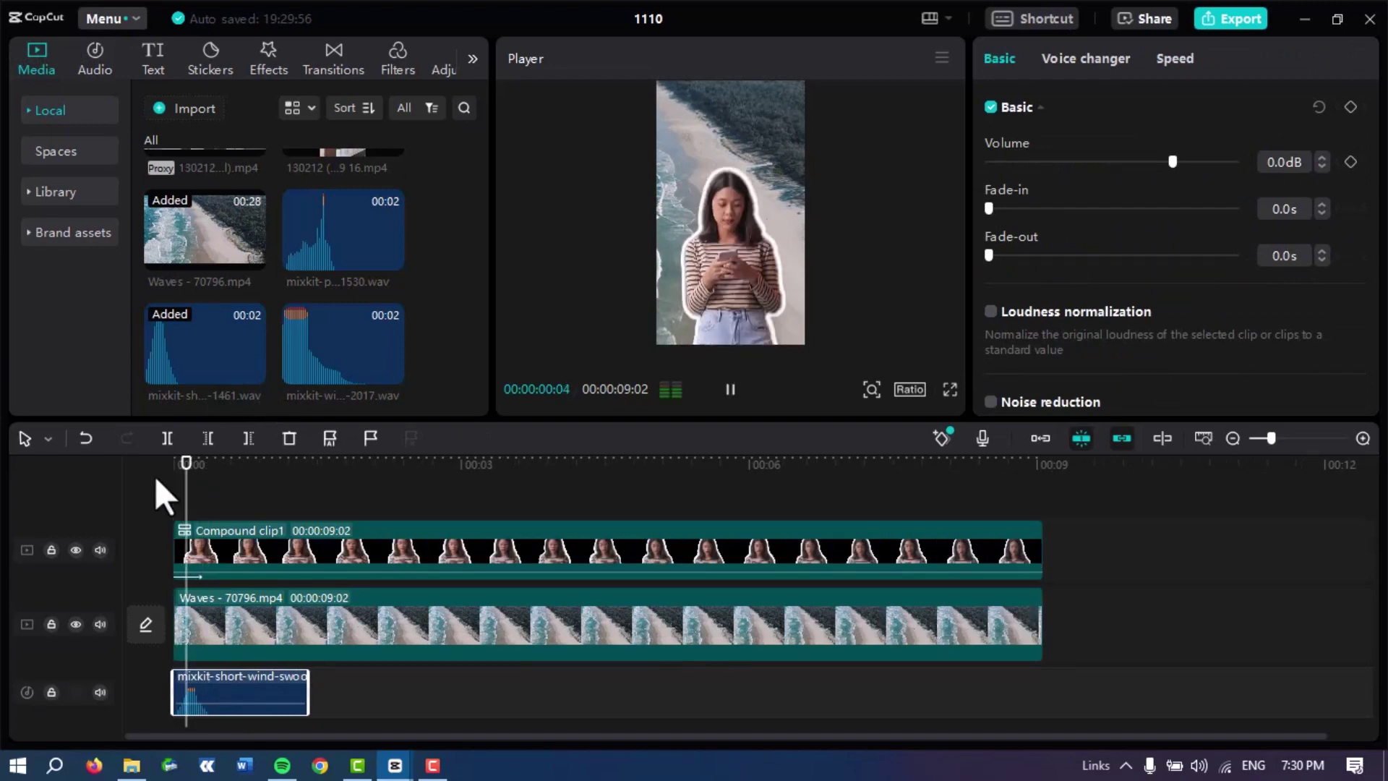
left_click(149, 488)
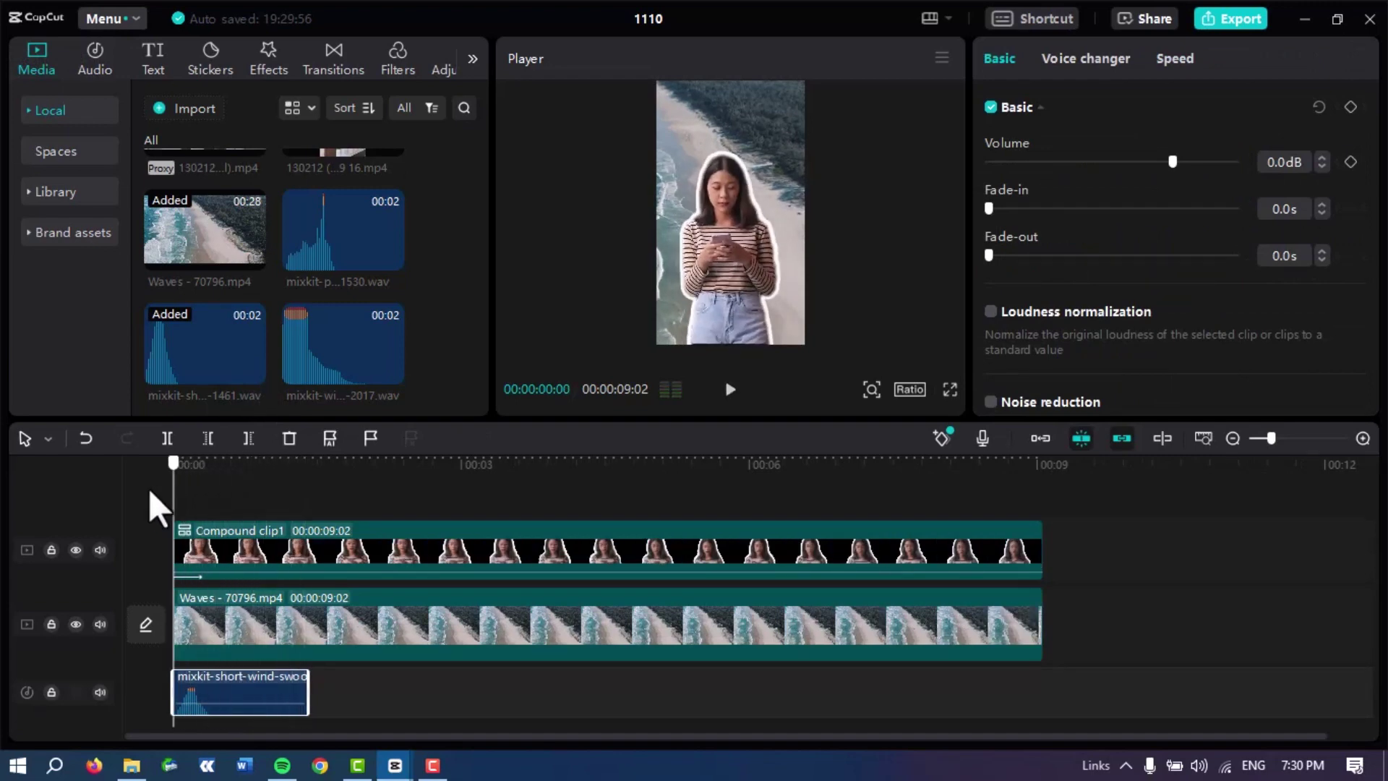
key("space")
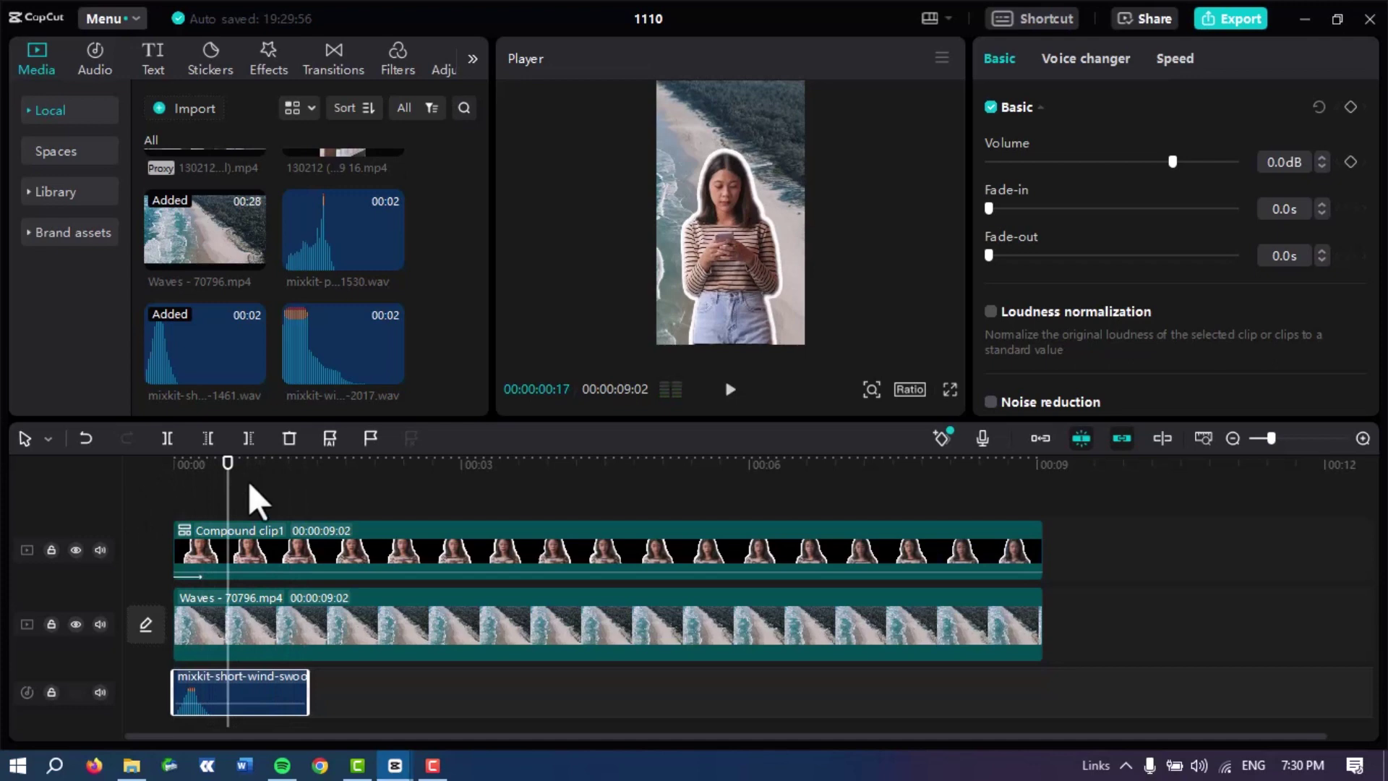
Apply the Slide Left exit animation to the compound clip and set its duration to 0.3 s.
scroll(580, 663, "down", 3)
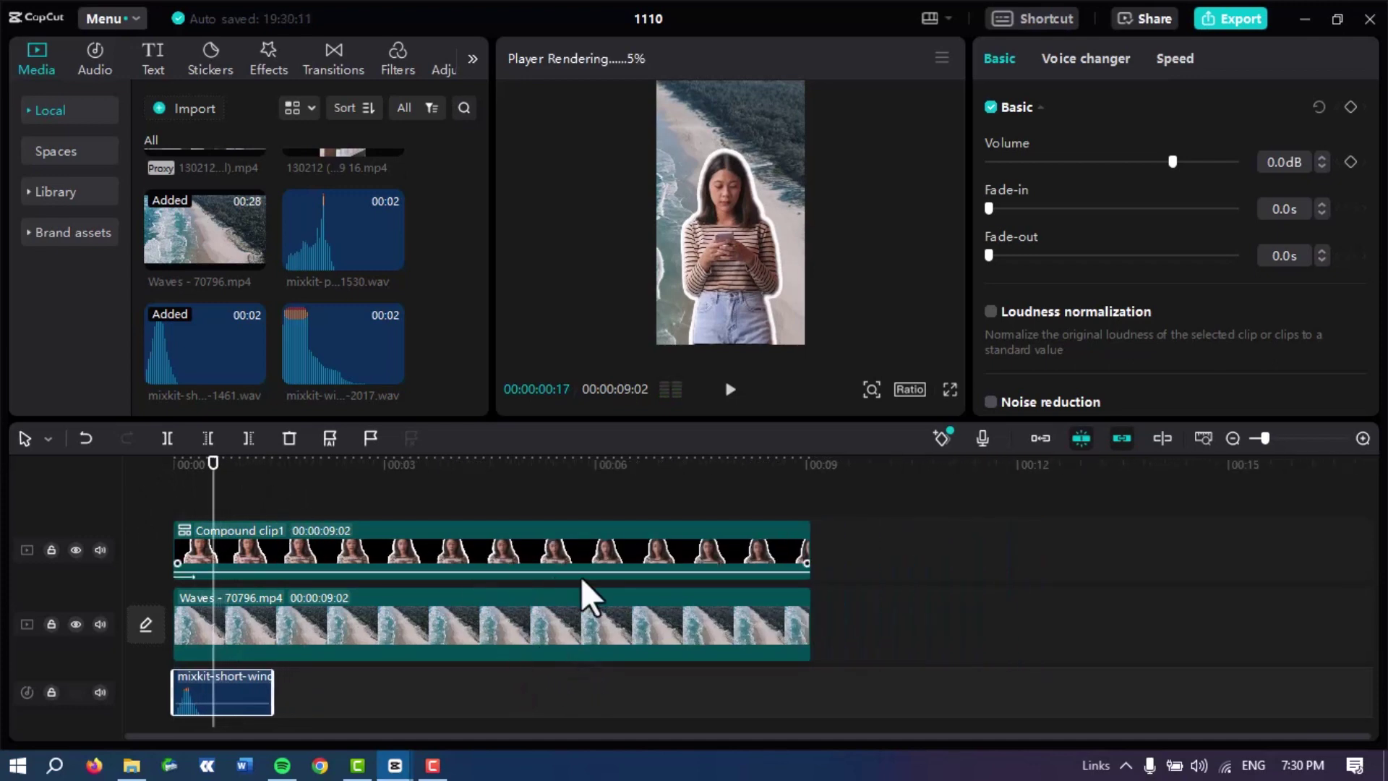
left_click(781, 550)
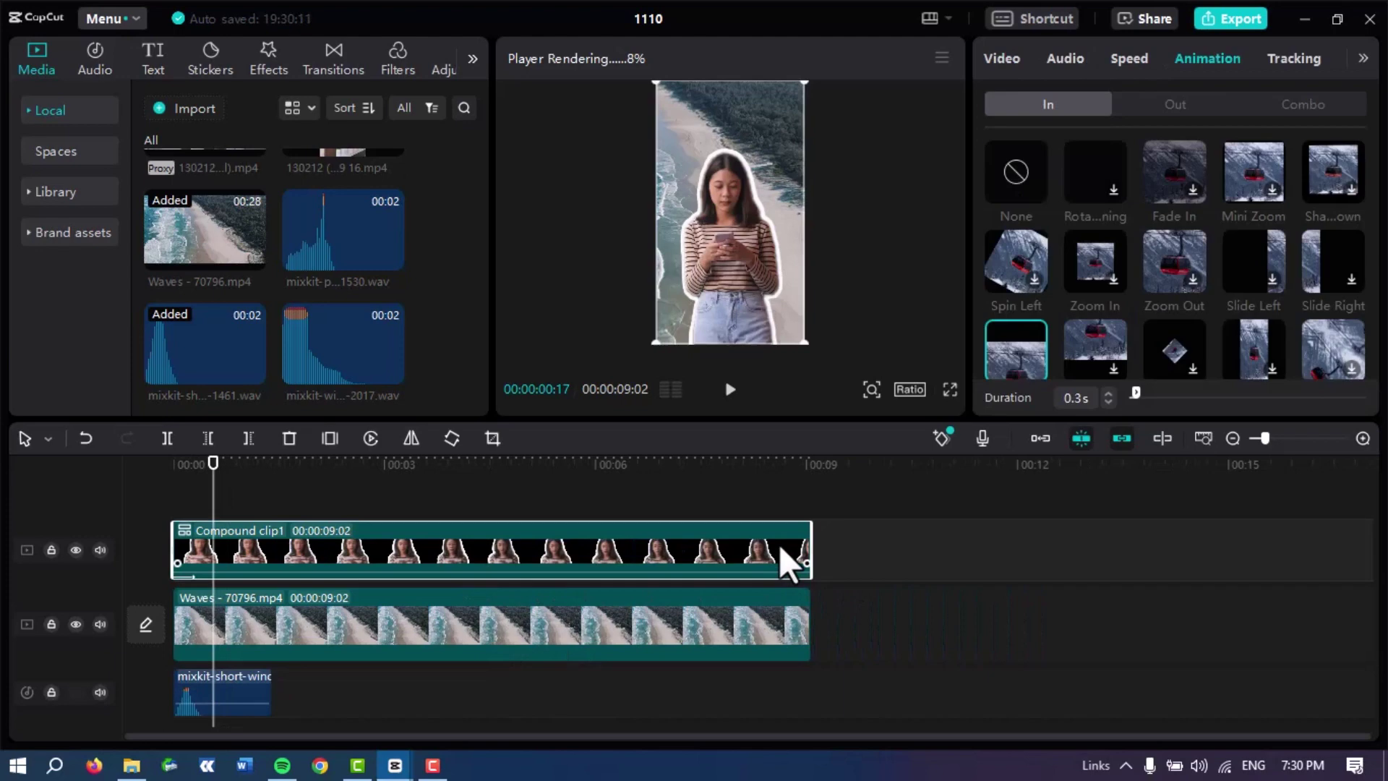
left_click(1195, 103)
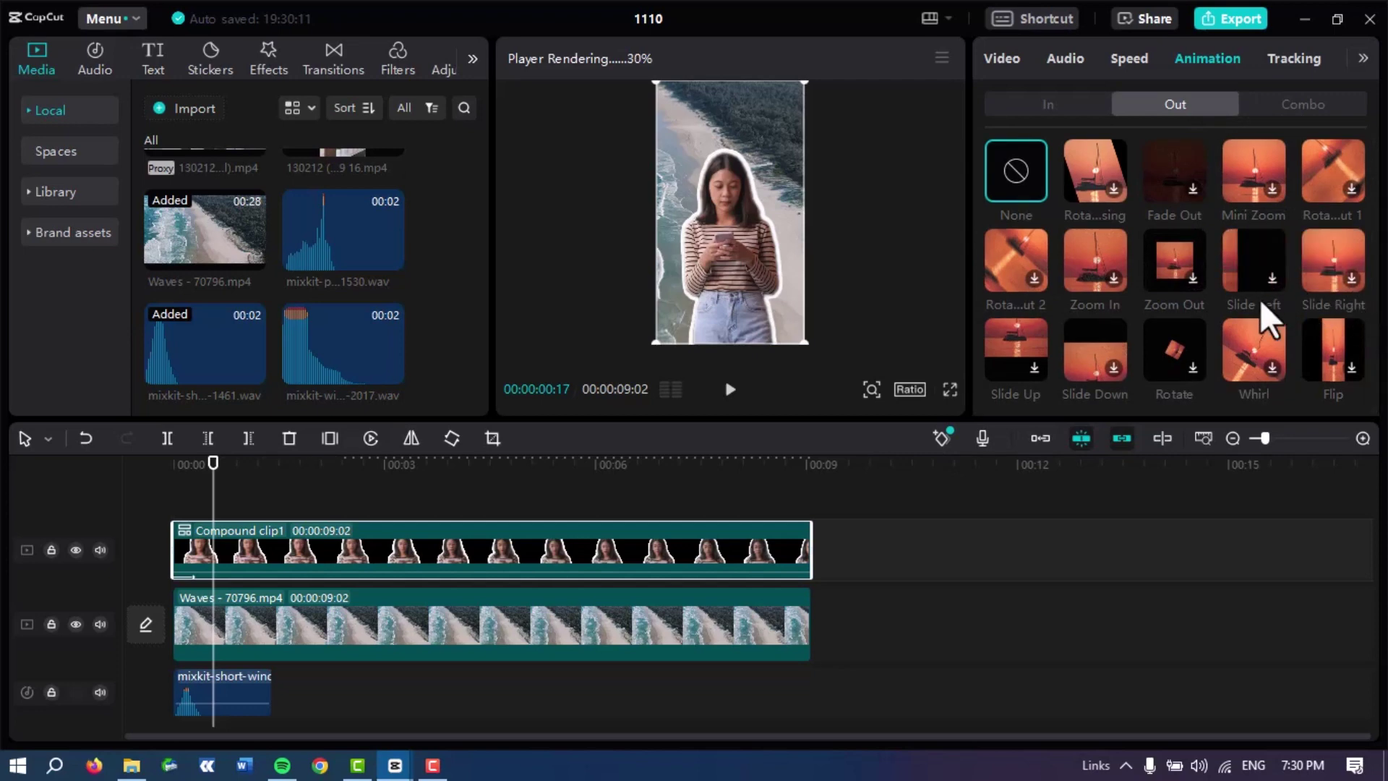
left_click(1272, 276)
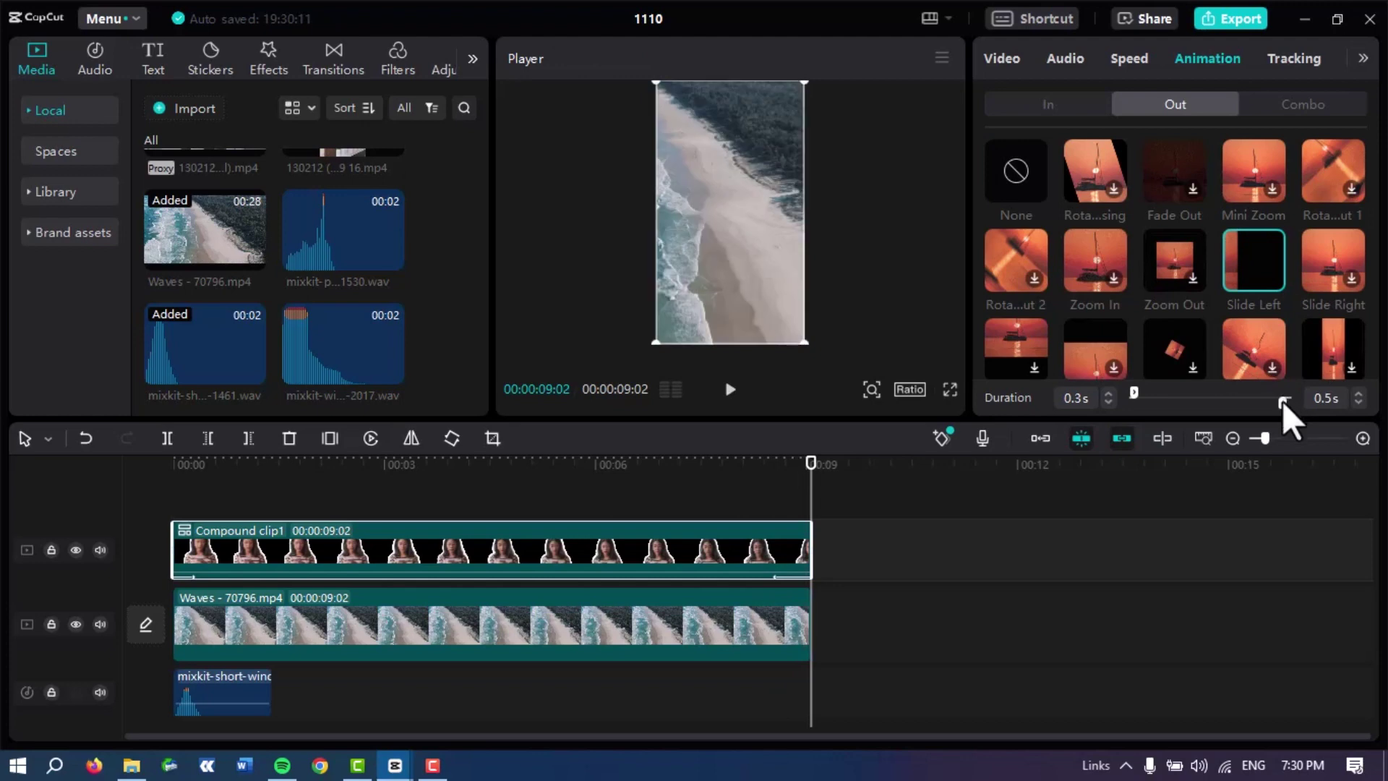
left_click(1285, 403)
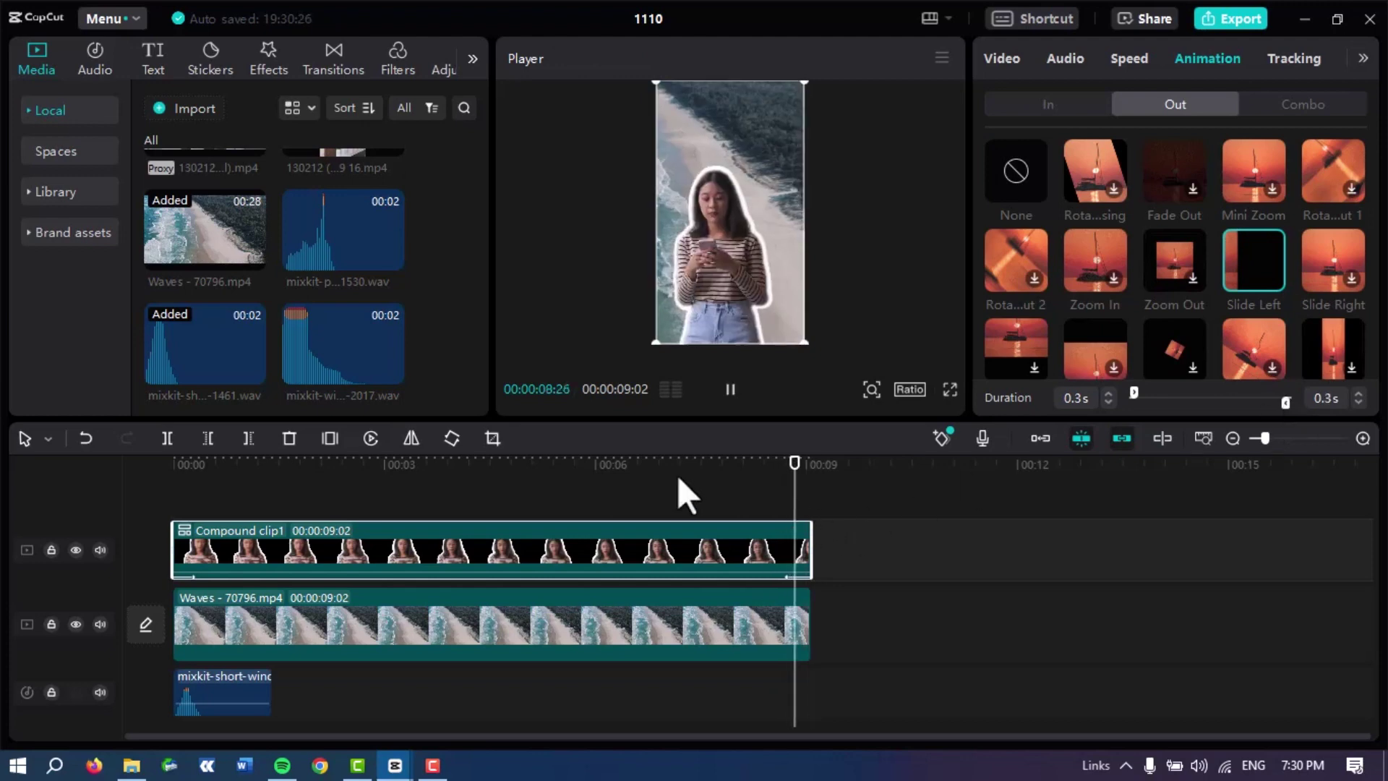
Duplicate the short wind sound effect near the end of the timeline, trim it to end with the video, and play from the start.
left_click(227, 693)
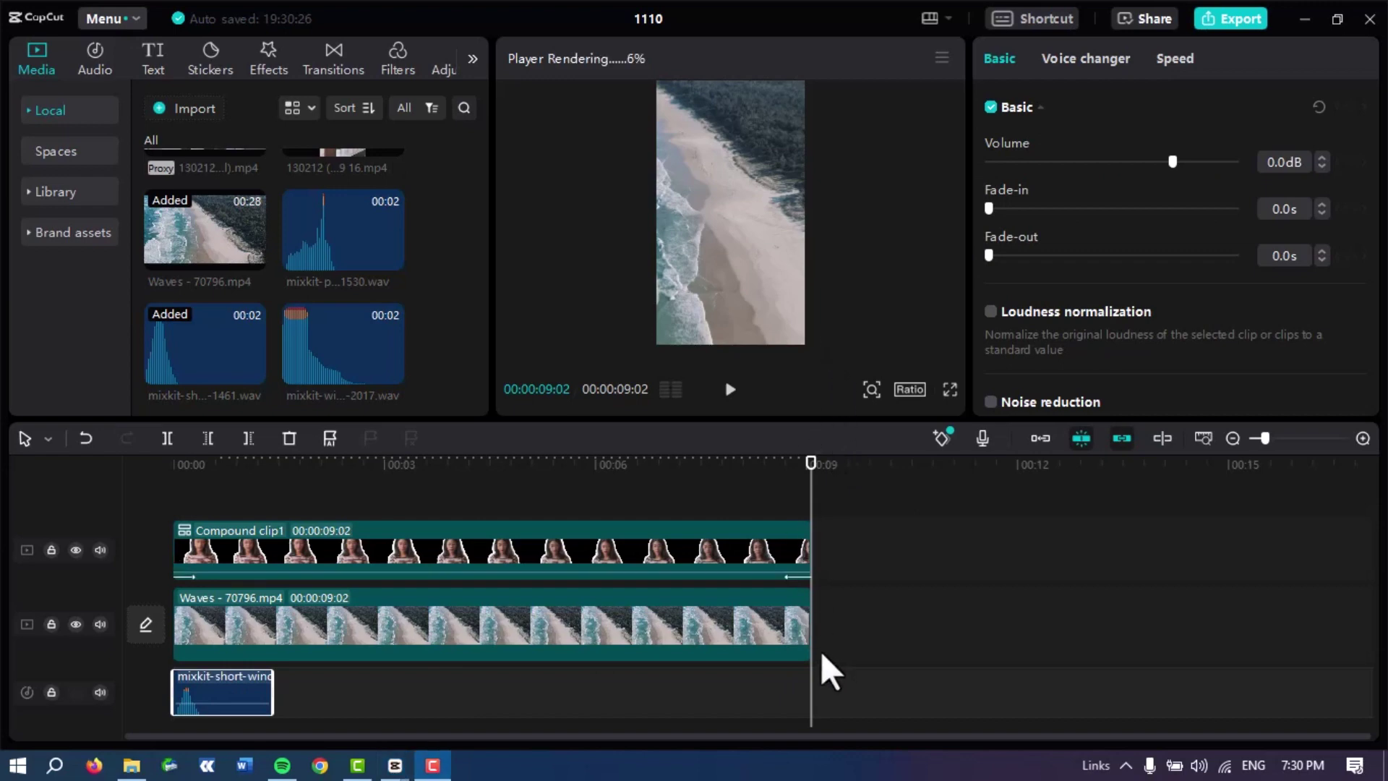
scroll(843, 680, "down", 2)
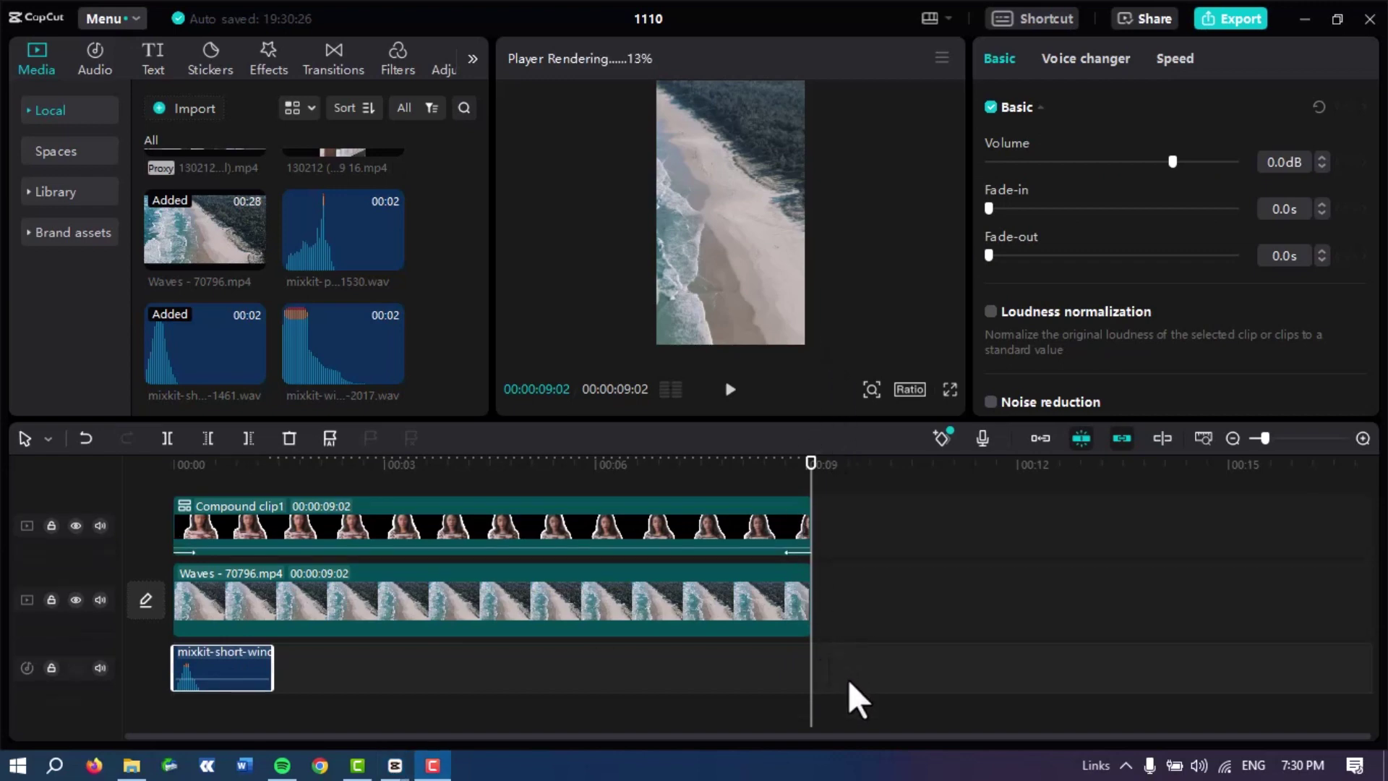
left_click(827, 660)
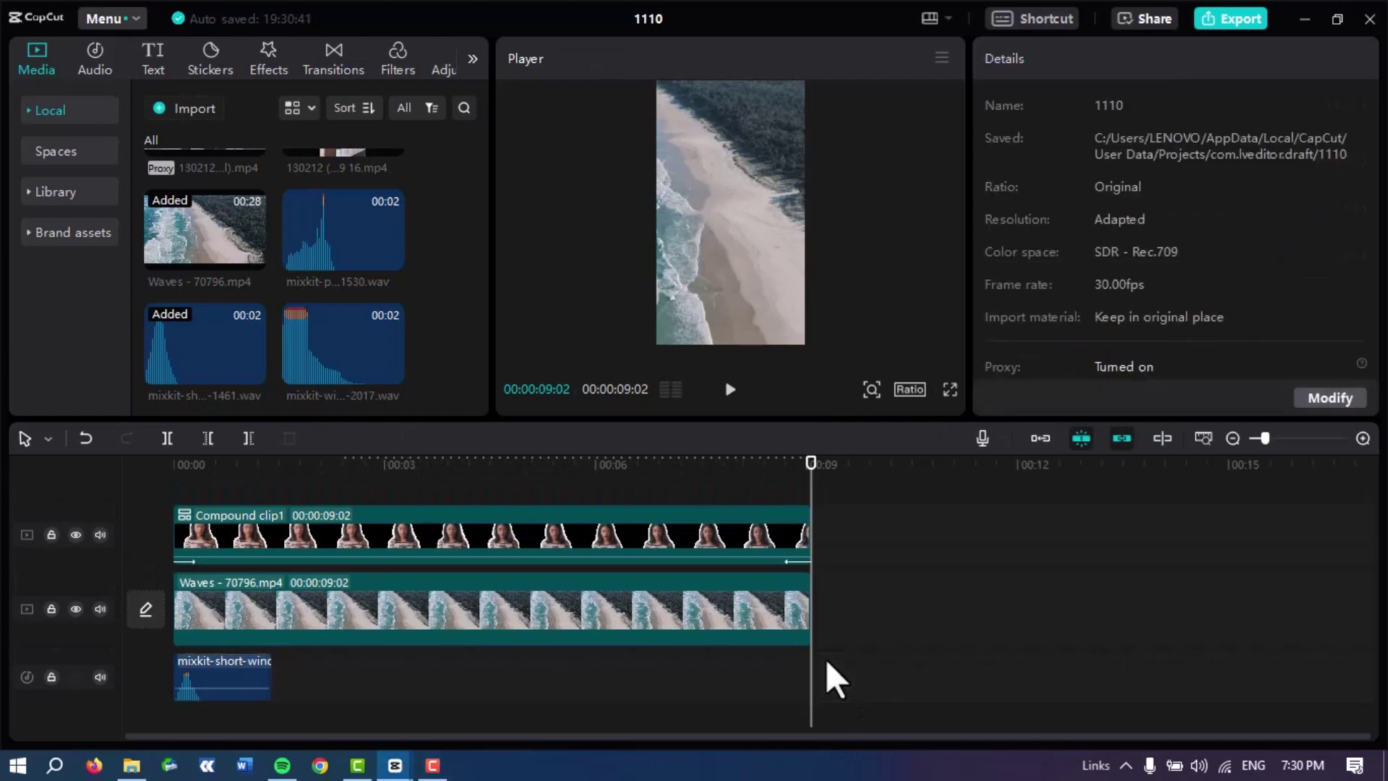
mouse_move(826, 658)
left_mouse_down()
mouse_move(858, 661)
mouse_move(808, 663)
left_mouse_up()
left_click_drag(768, 462, 52, 536)
key("space")
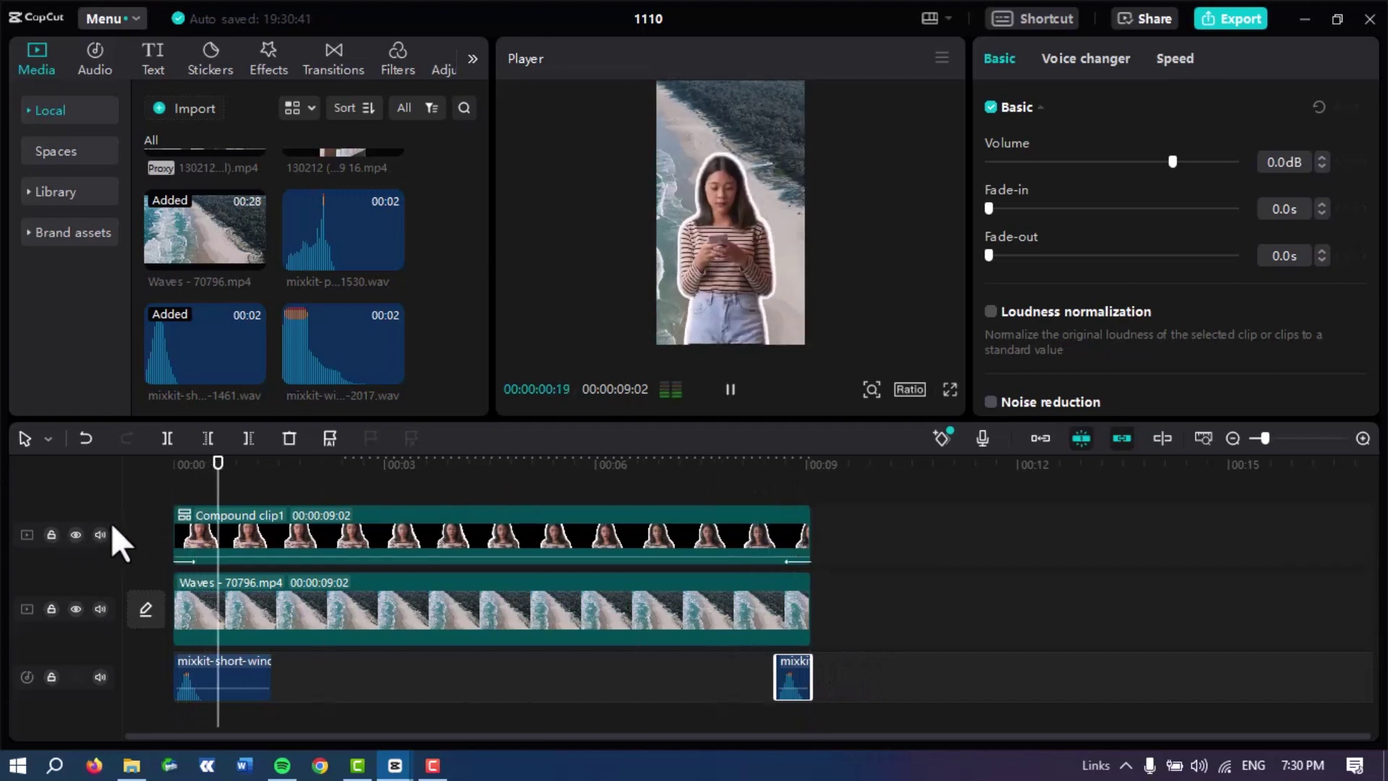
key("space")
scroll(333, 527, "up", 1)
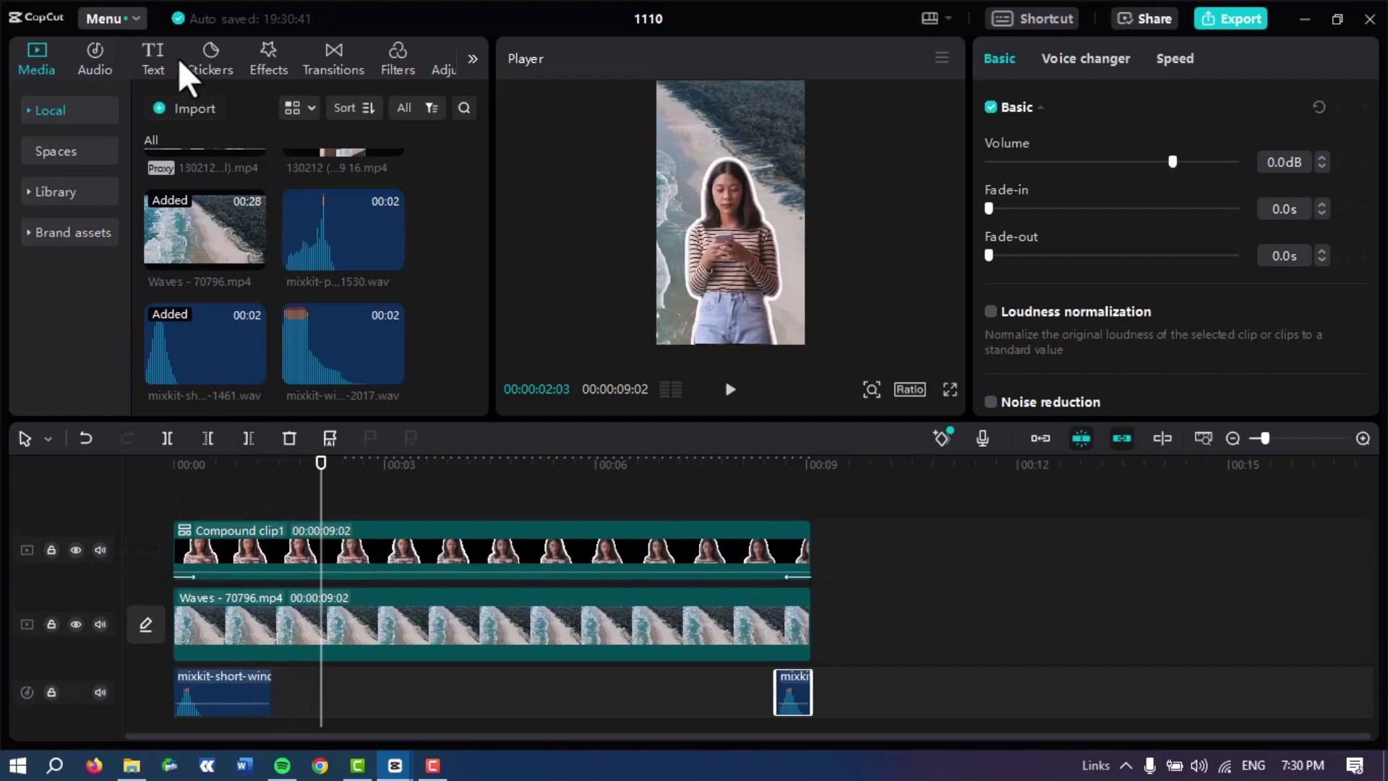
Add a default text clip, move it to the start of the timeline and extend it to about 4 seconds.
left_click(150, 58)
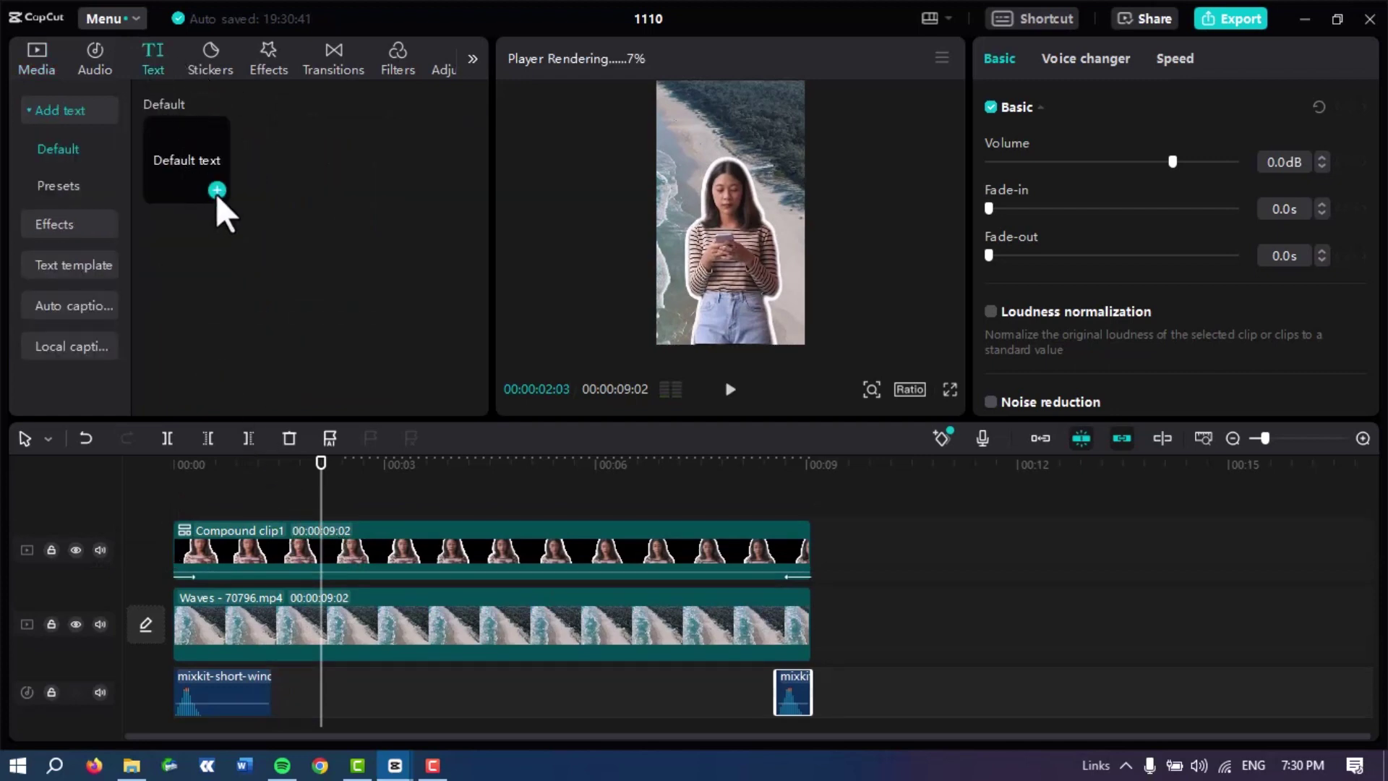
left_click(216, 191)
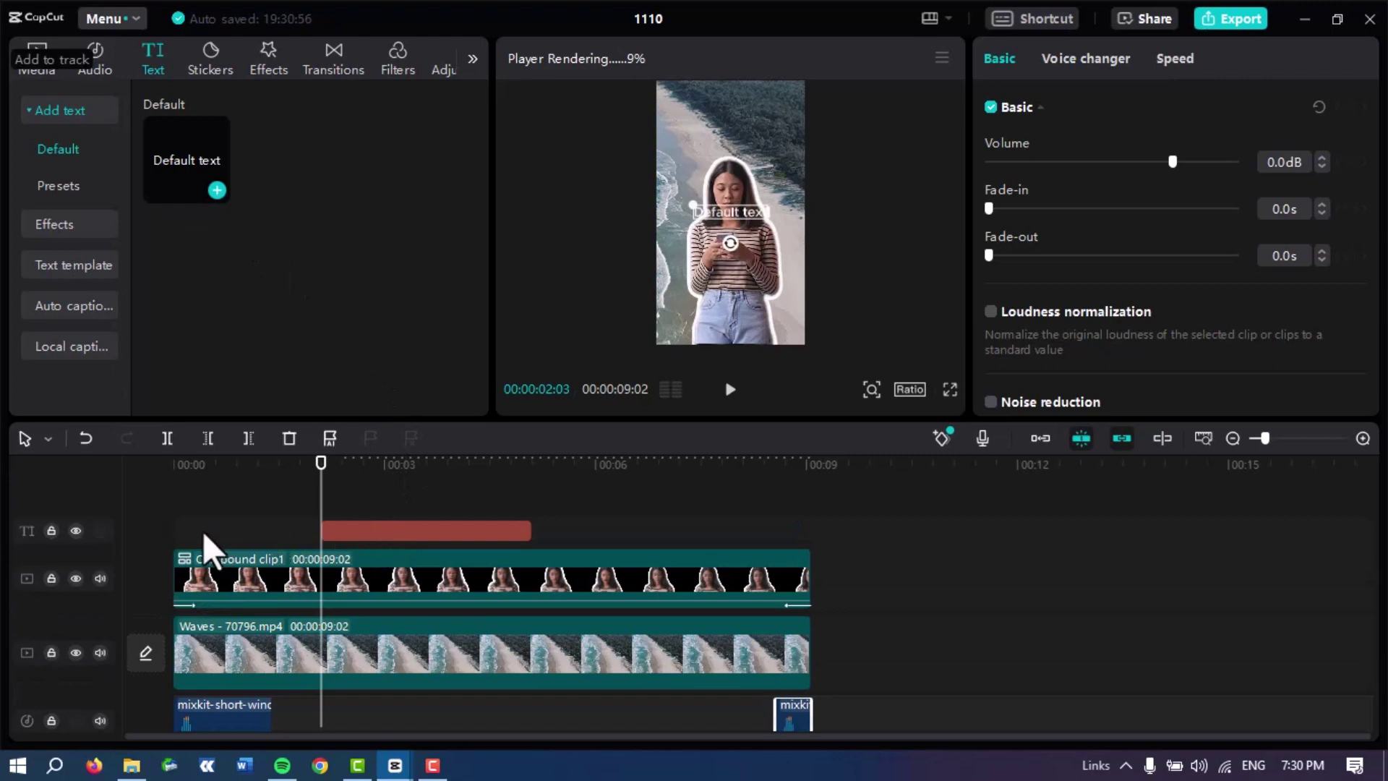
left_click_drag(203, 531, 177, 522)
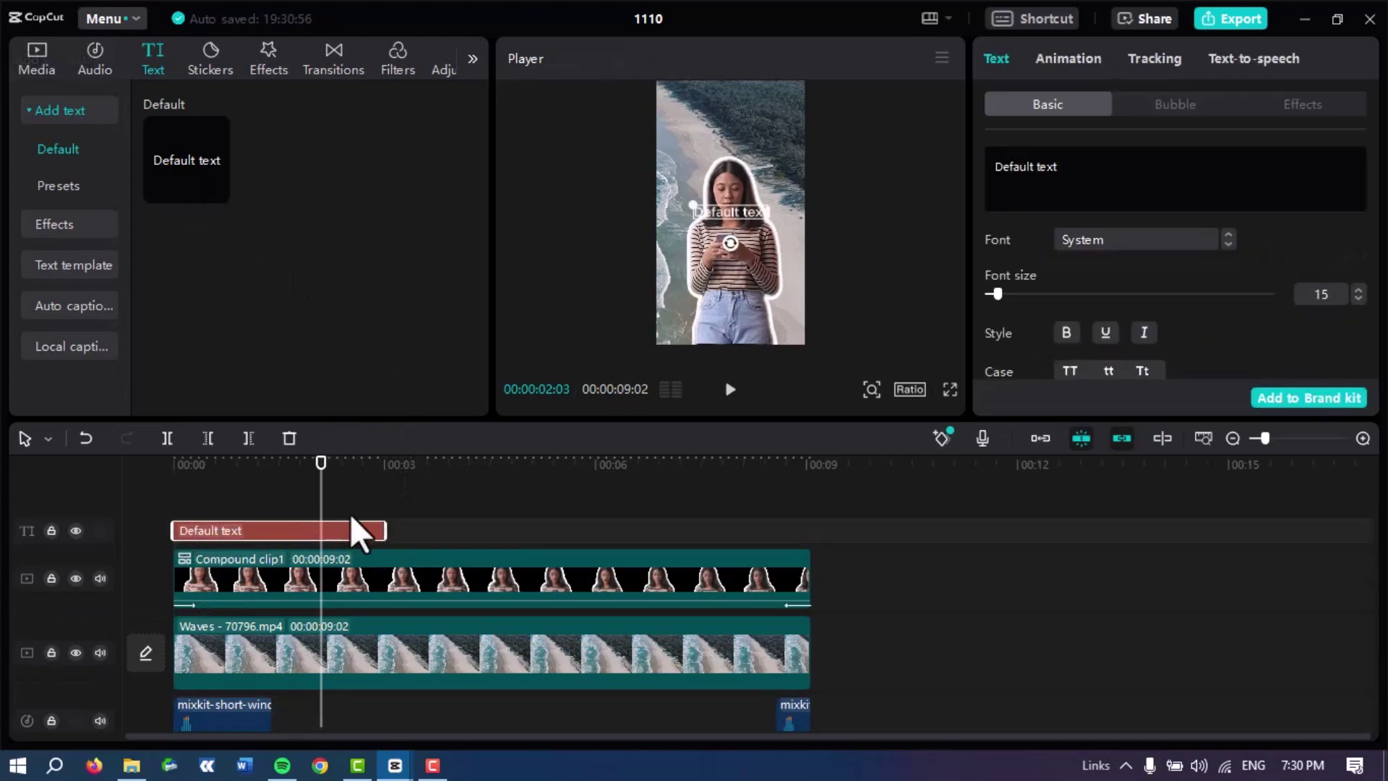
left_click_drag(384, 527, 461, 526)
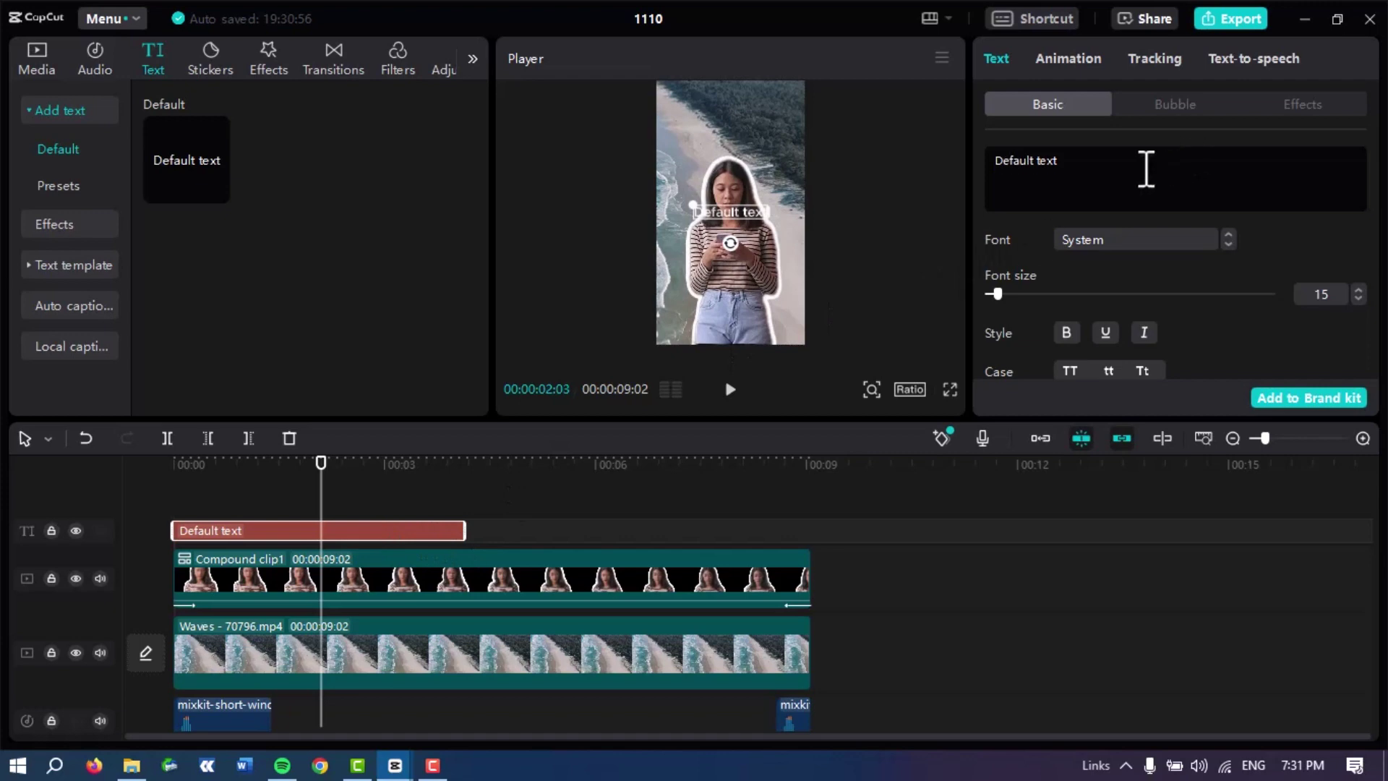
Replace the default title text with "ERA DIGITAL" in capitals.
left_click_drag(1143, 167, 957, 165)
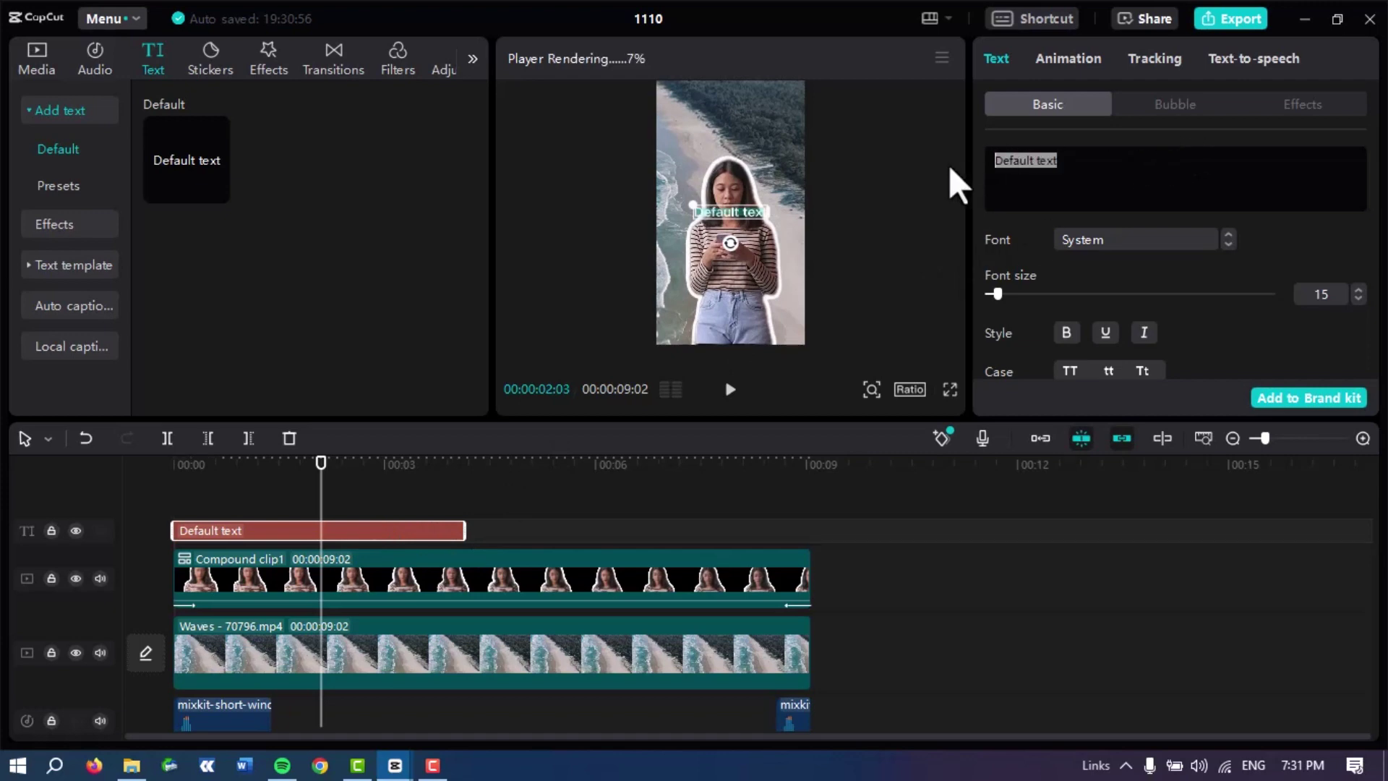
type("E")
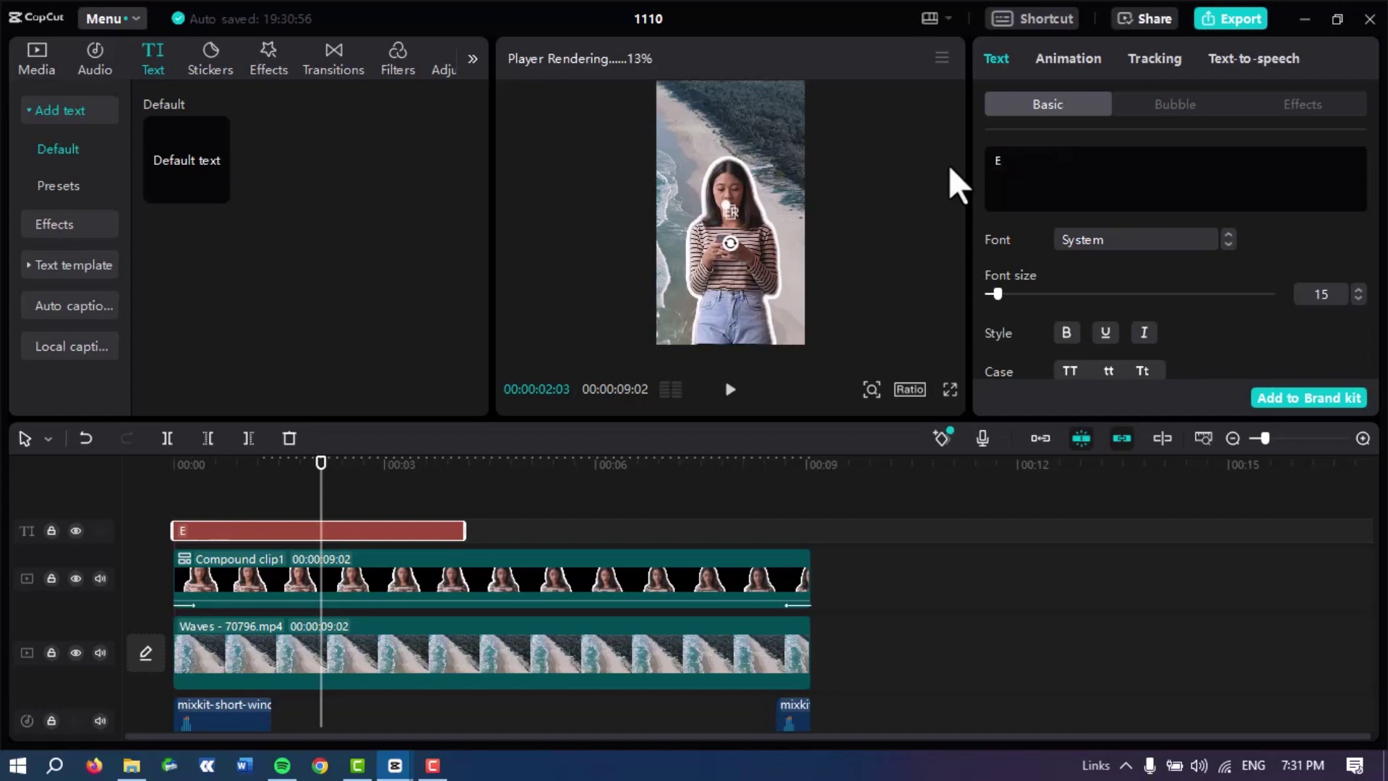
type("RA D")
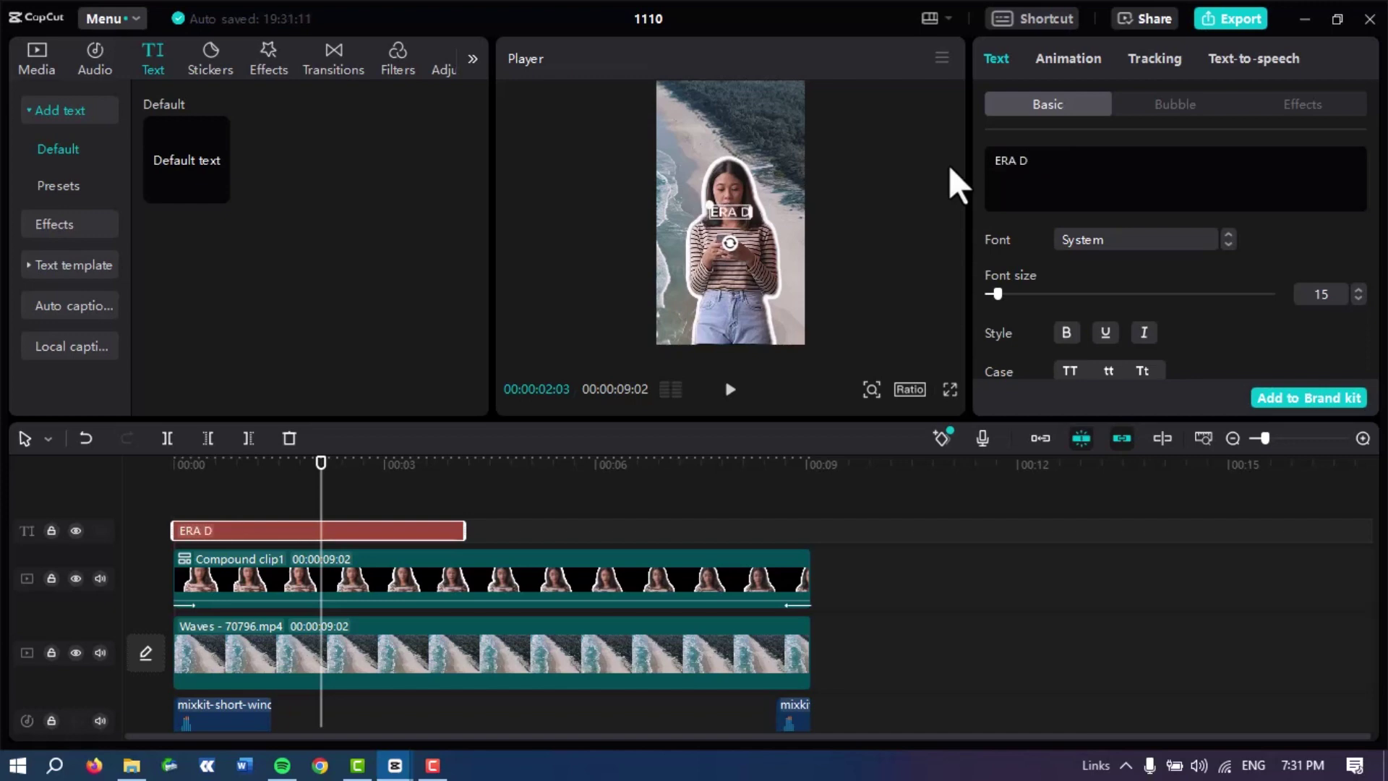
type("IGIT")
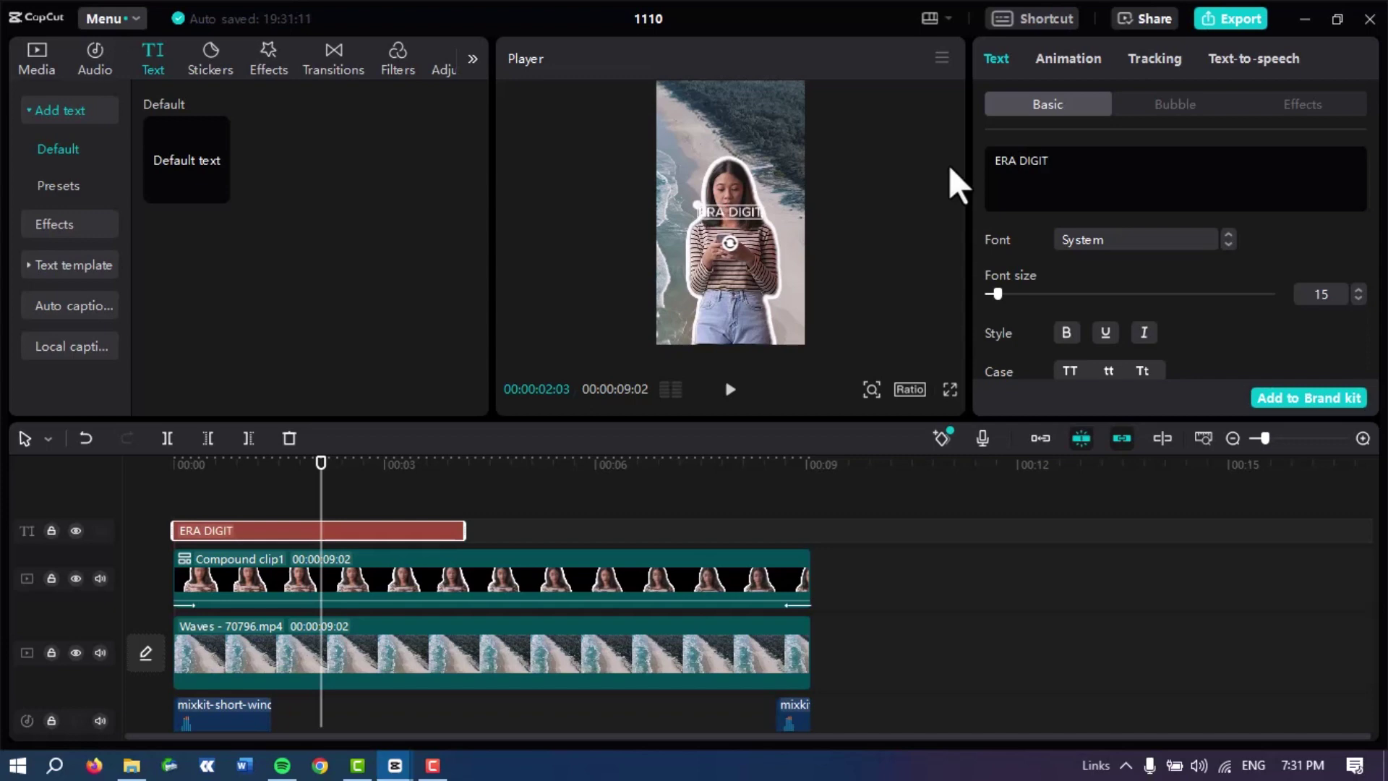
type("AL")
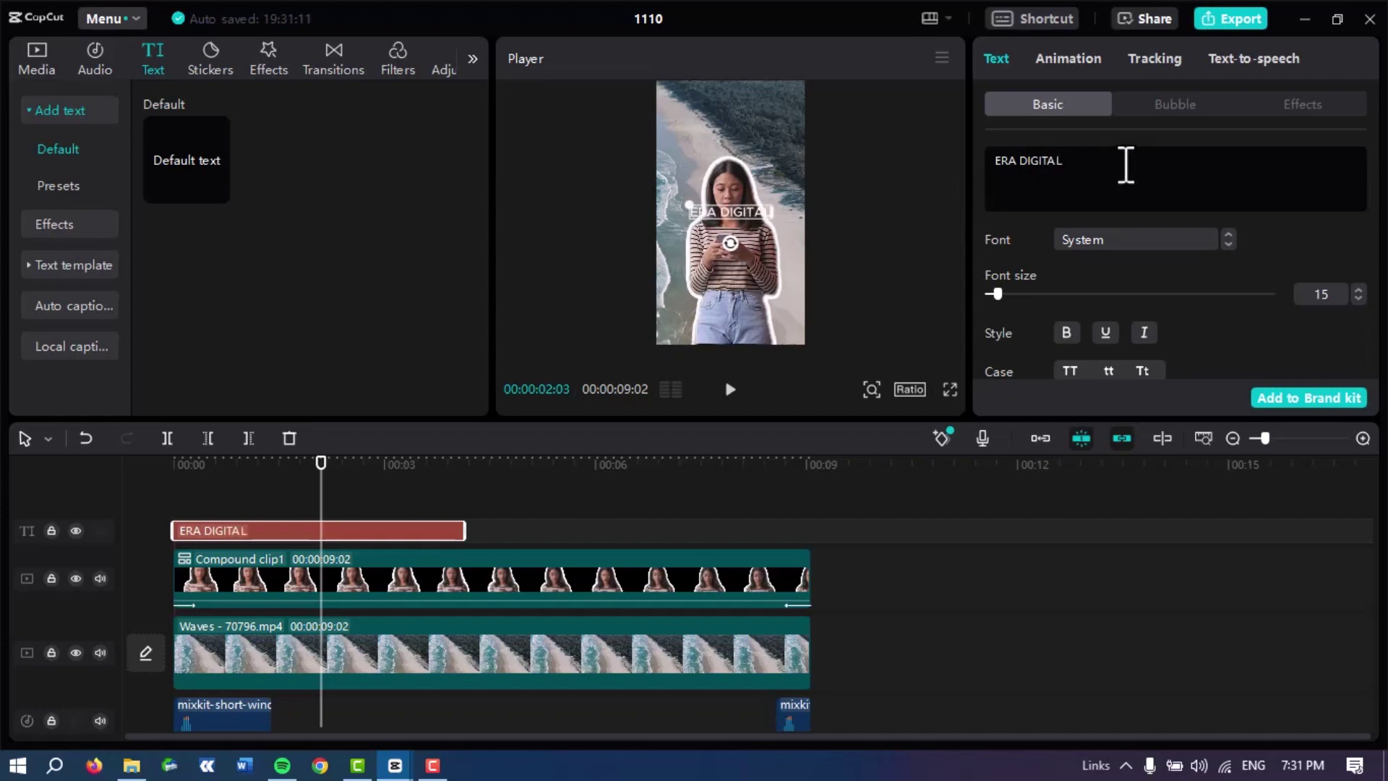
Clear the title text and rewrite it in lowercase as "era digital".
left_click_drag(1124, 163, 964, 164)
key("BackSpace")
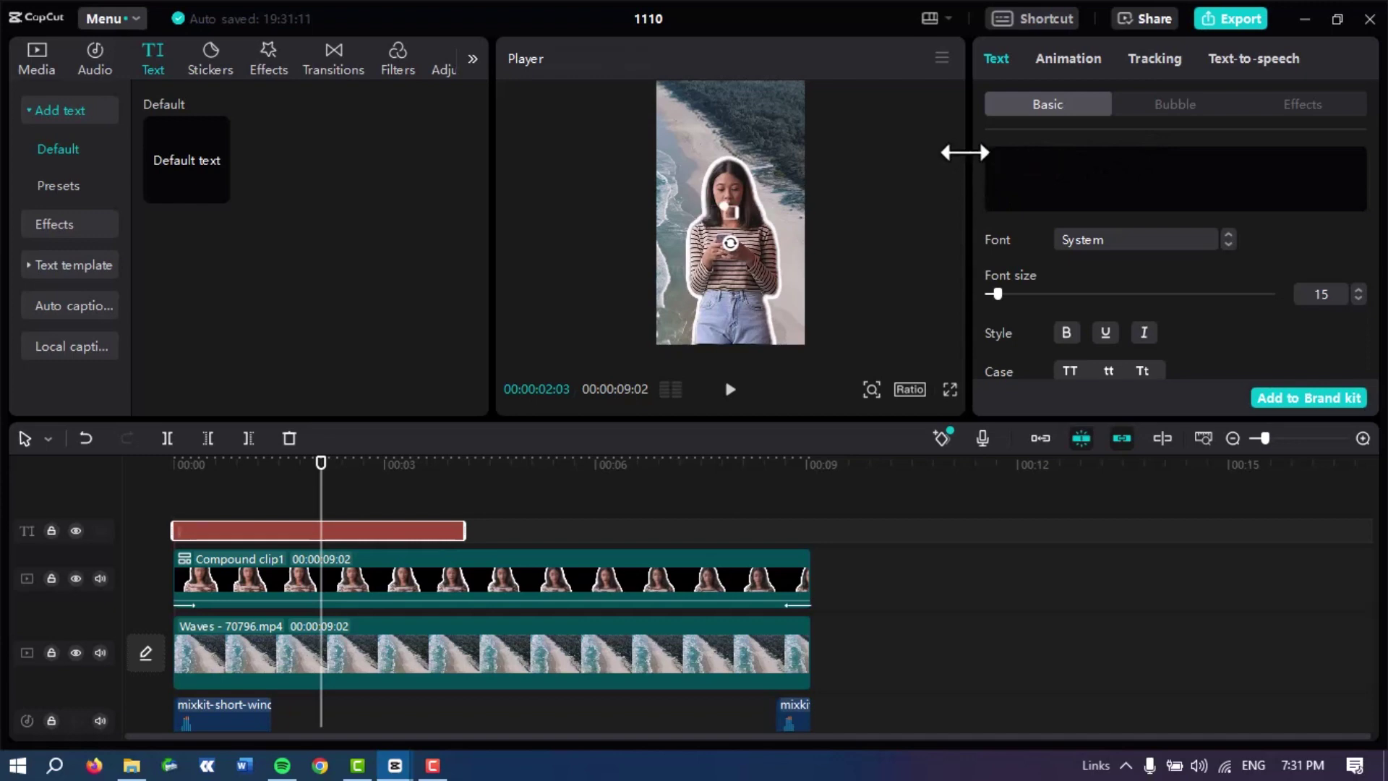
type("ere")
key("BackSpace")
type("a")
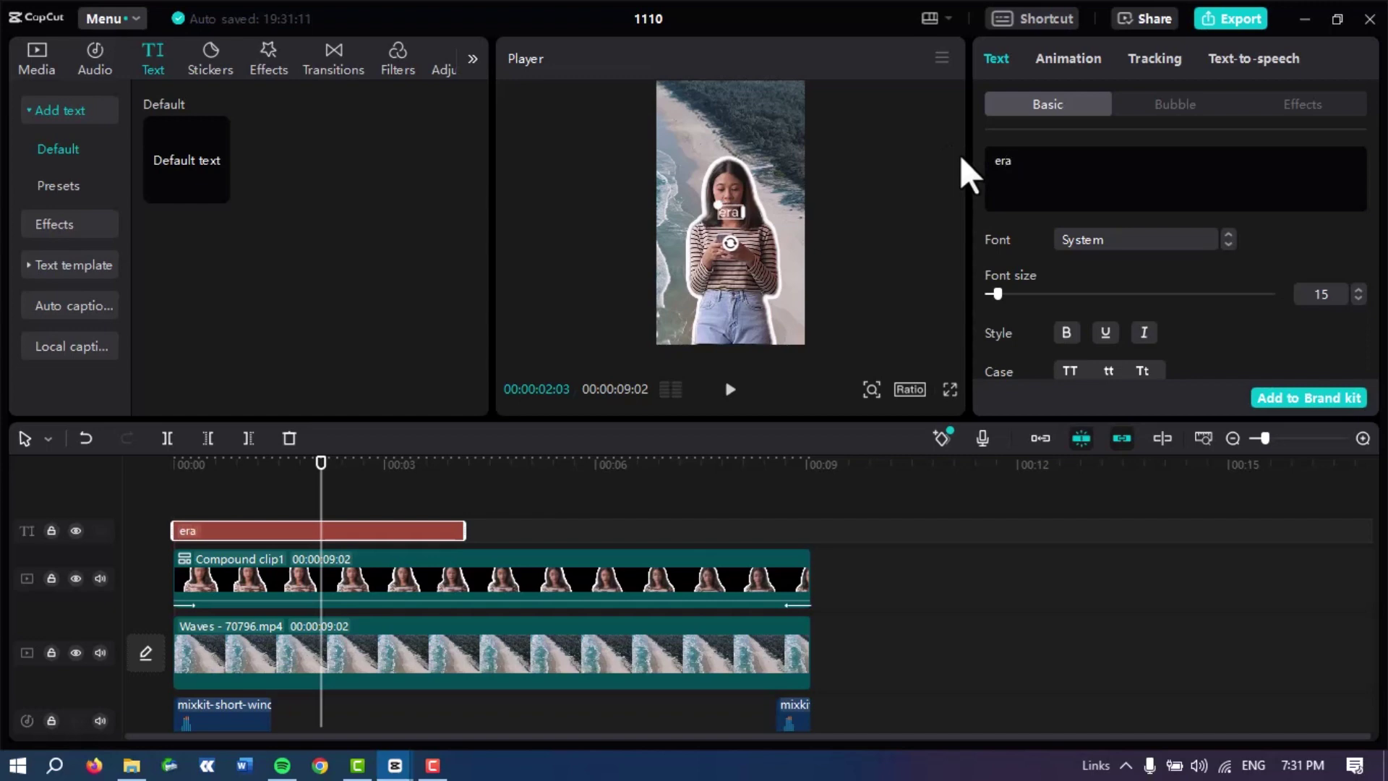
type(" digit")
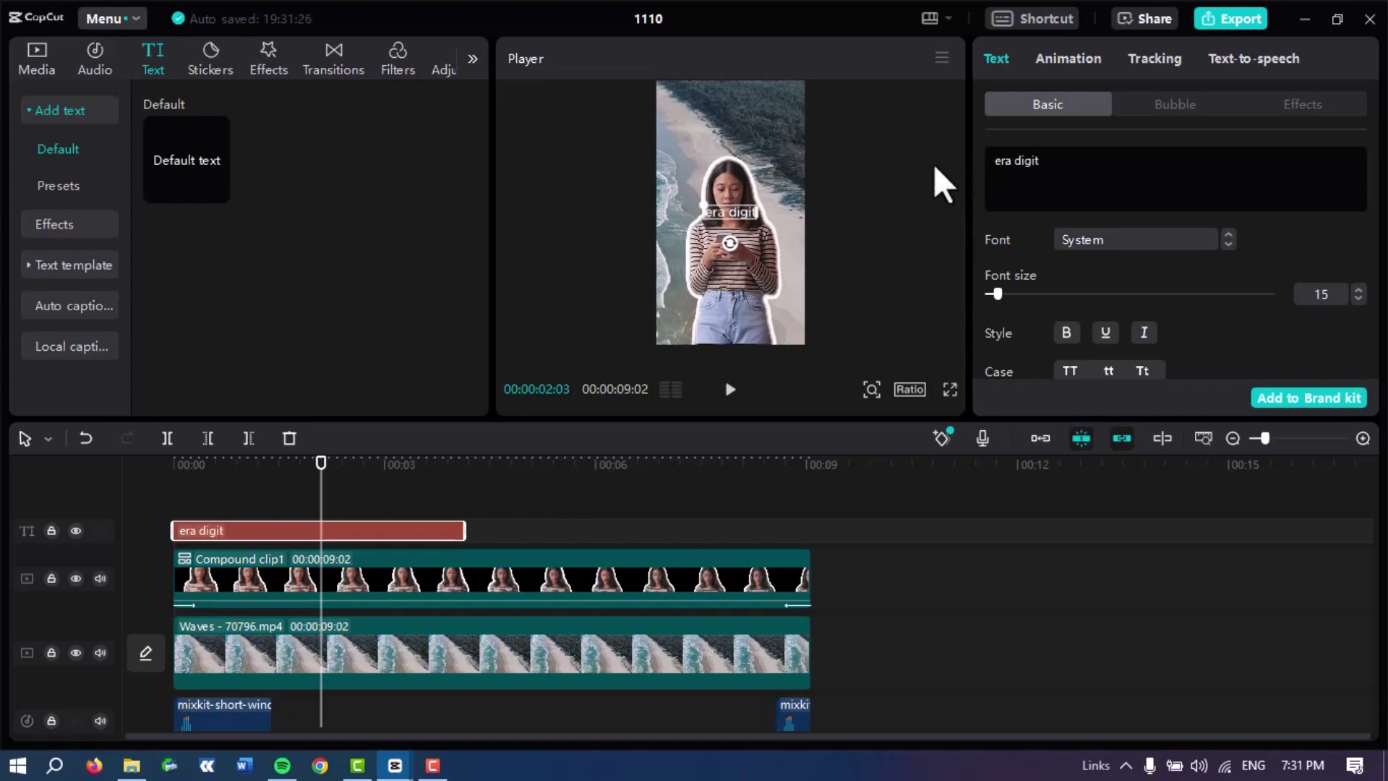
type("al")
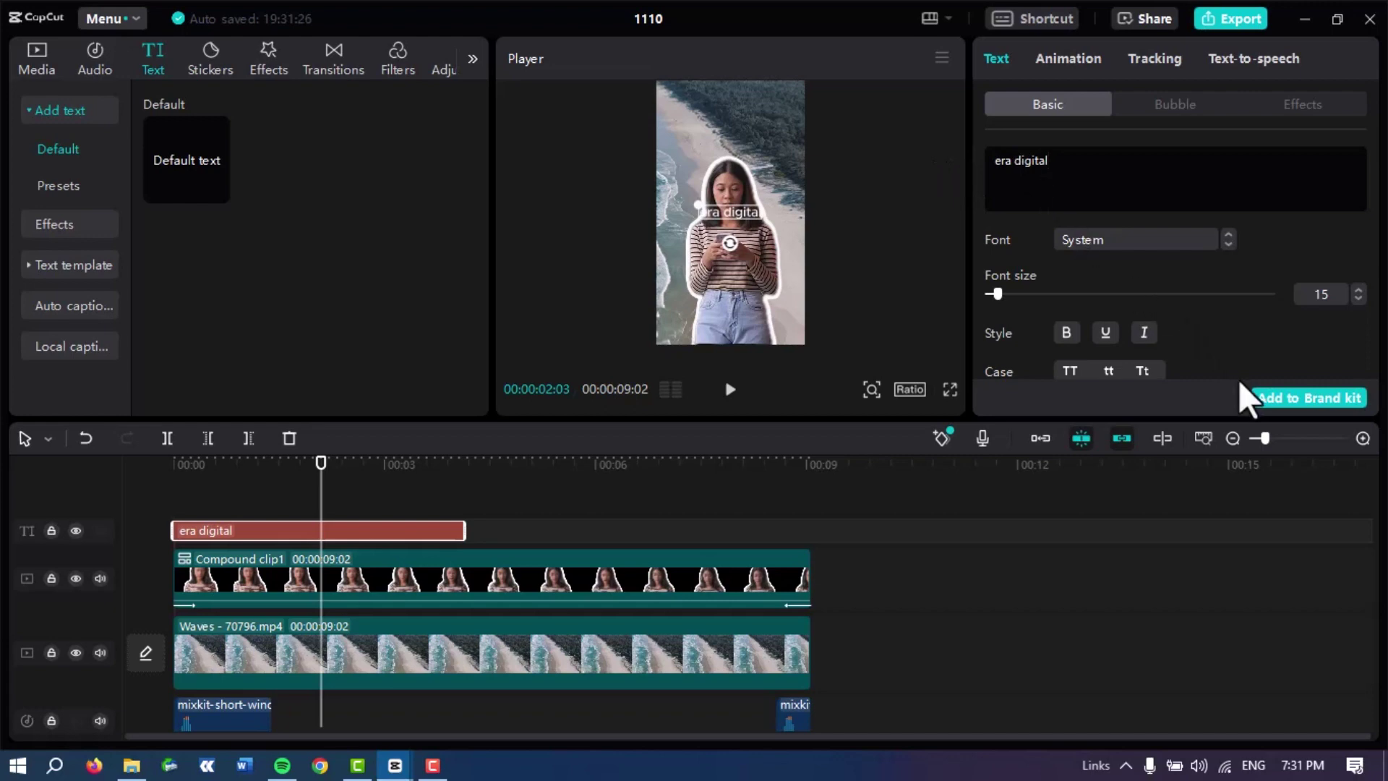
Change the title's font to Palette.
left_click(1123, 233)
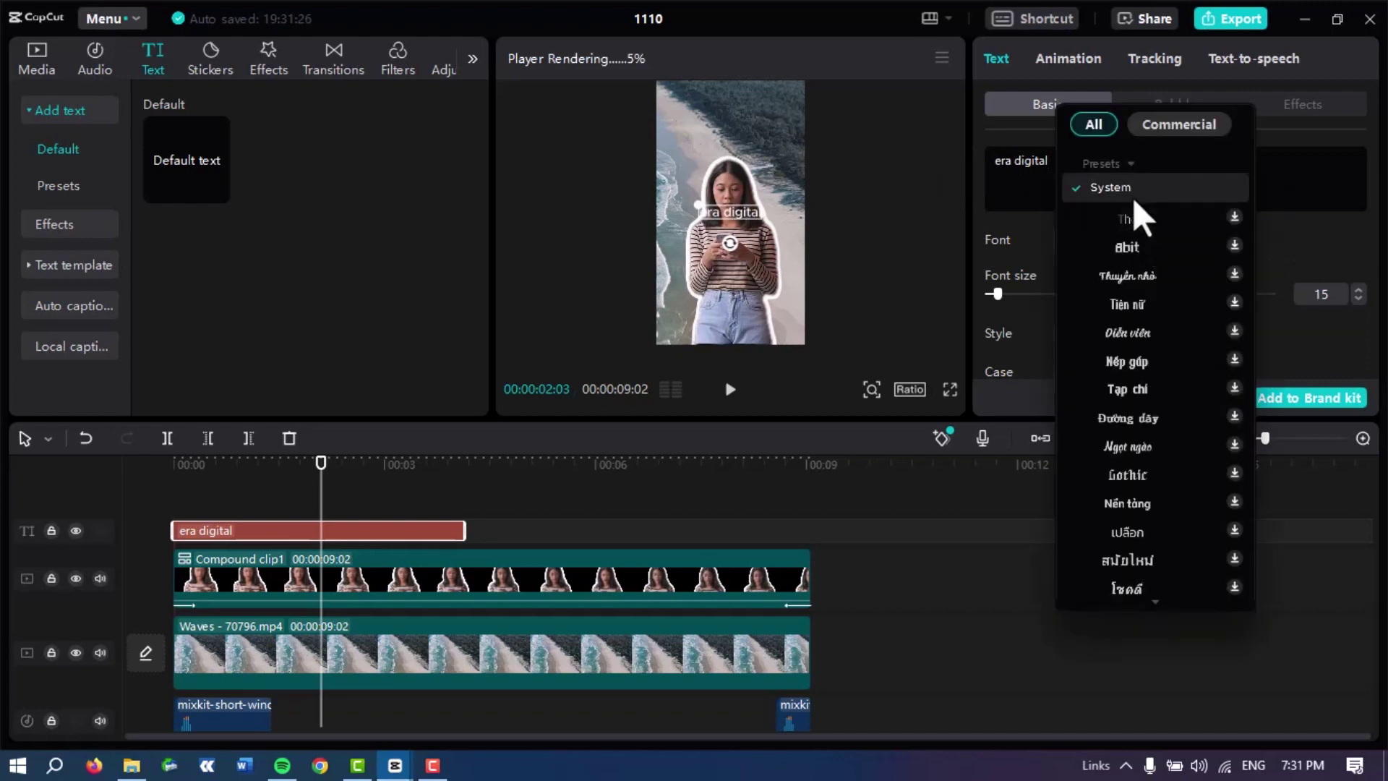
scroll(1164, 239, "down", 8)
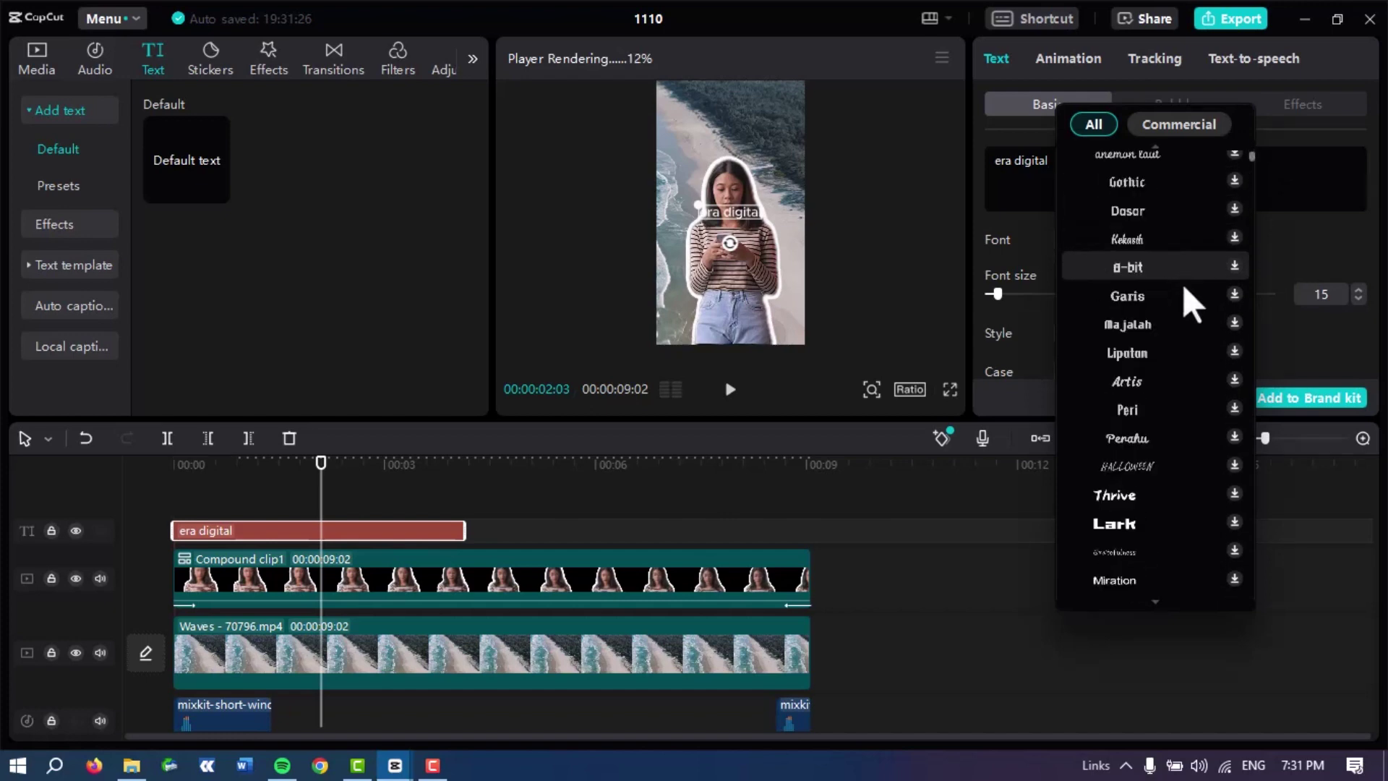
scroll(1157, 508, "down", 10)
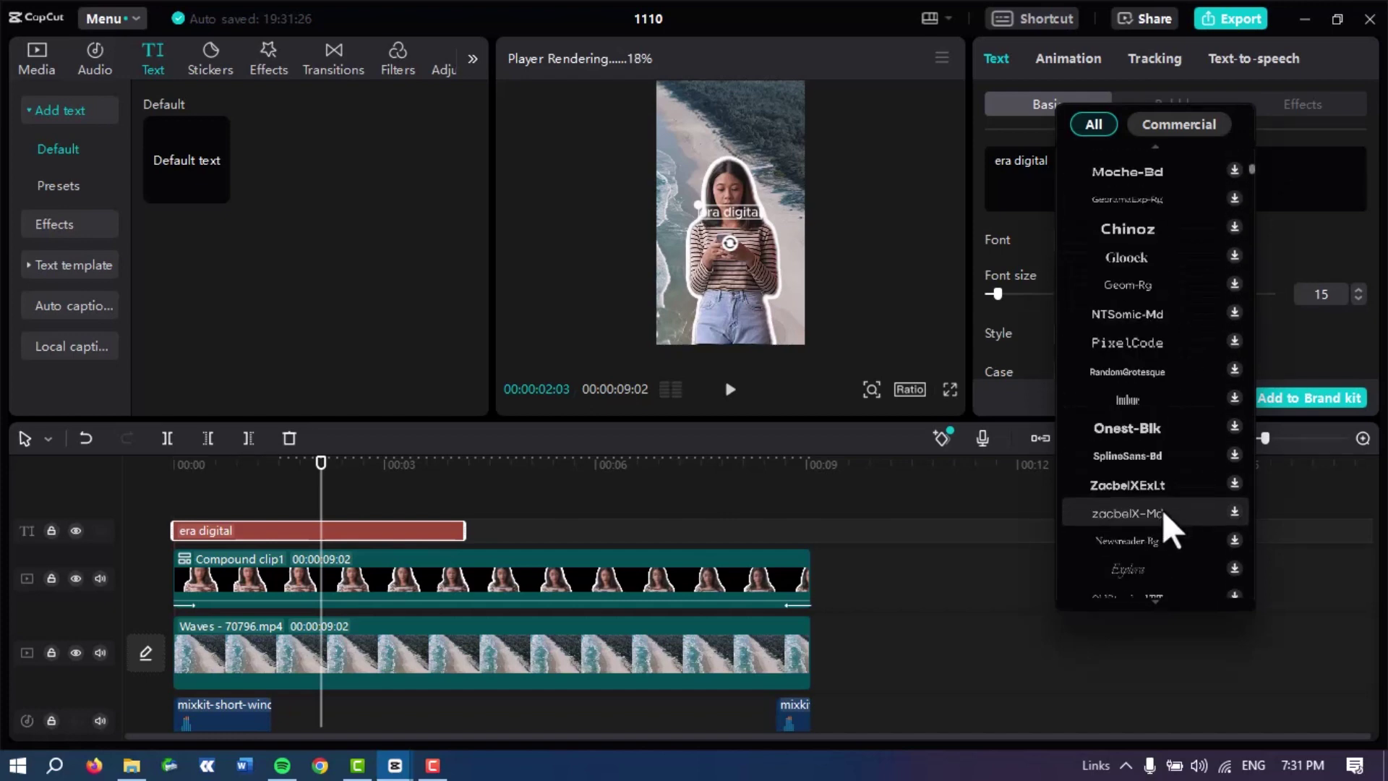
scroll(1164, 509, "up", 2)
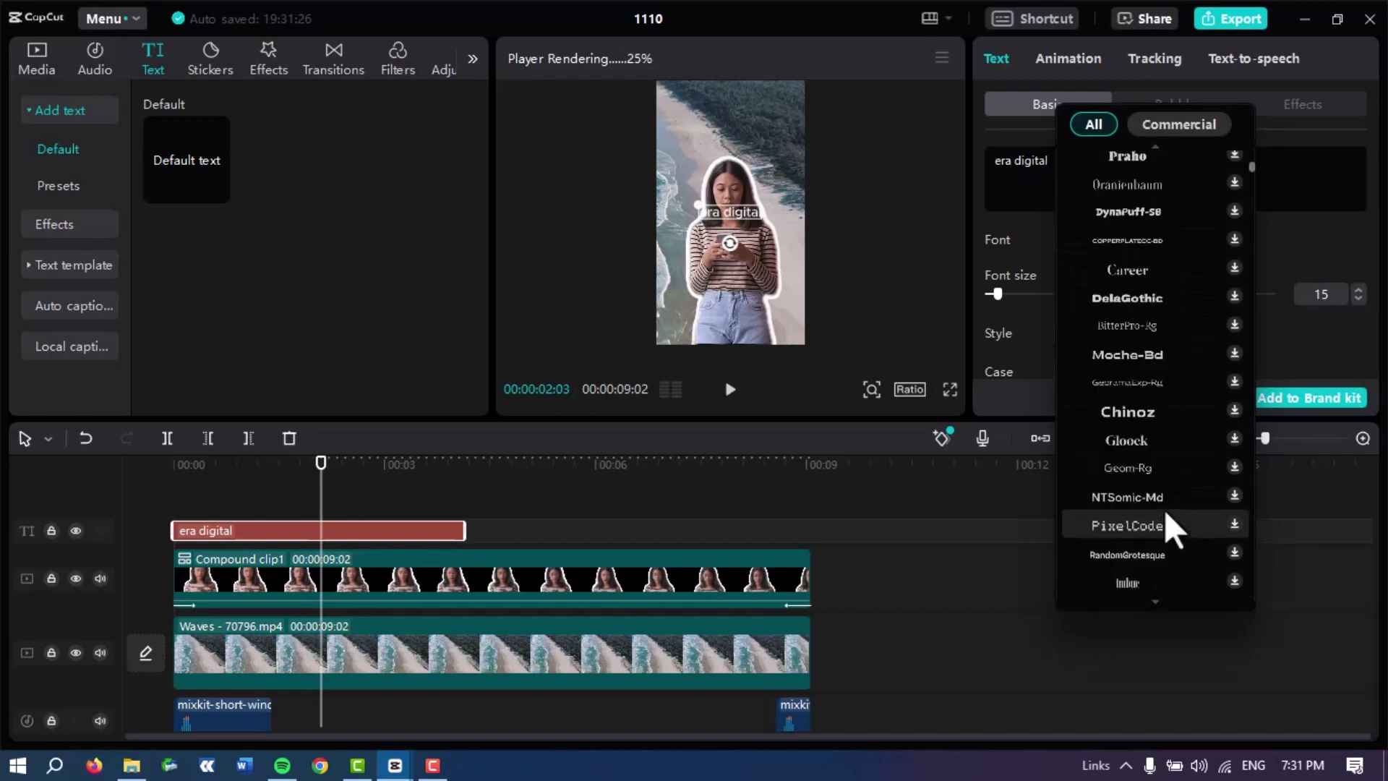
scroll(1165, 510, "down", 6)
scroll(1168, 508, "down", 10)
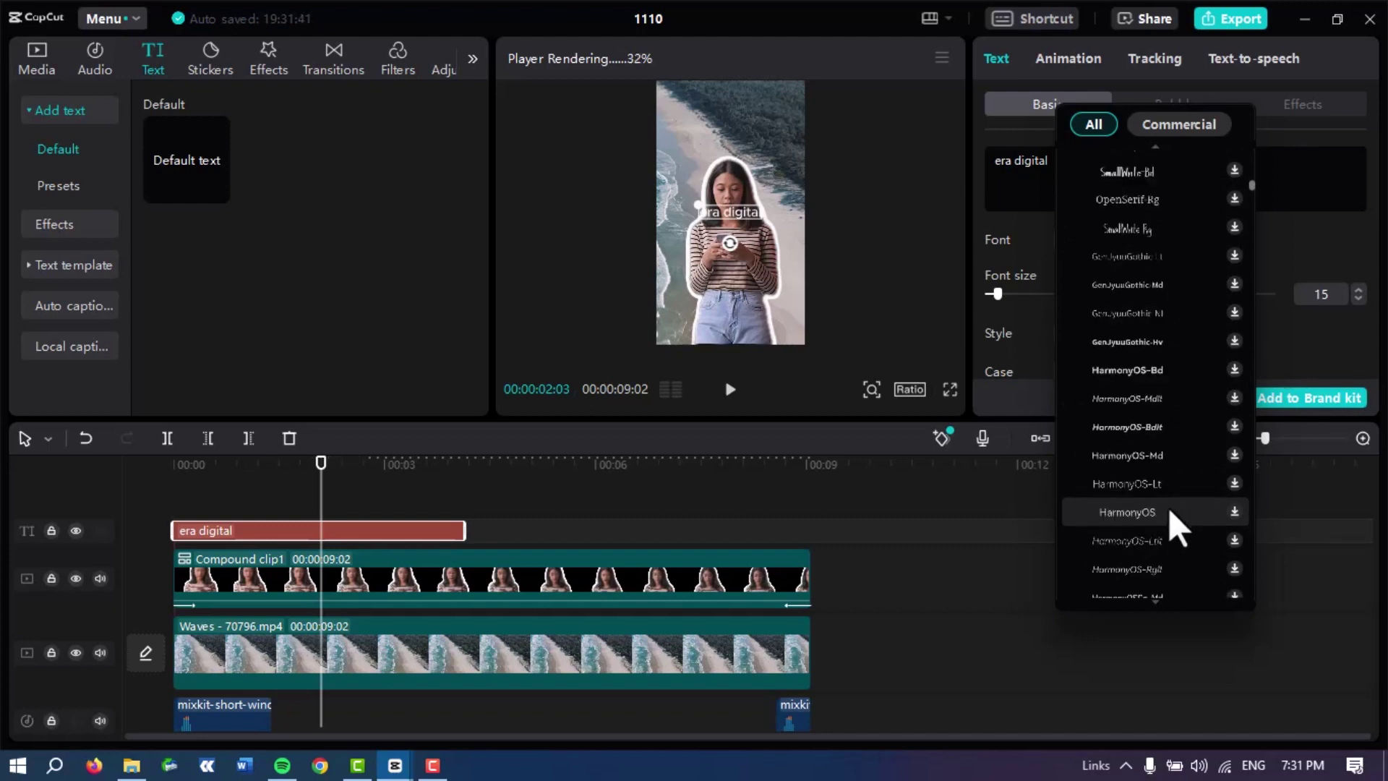
scroll(1171, 508, "down", 10)
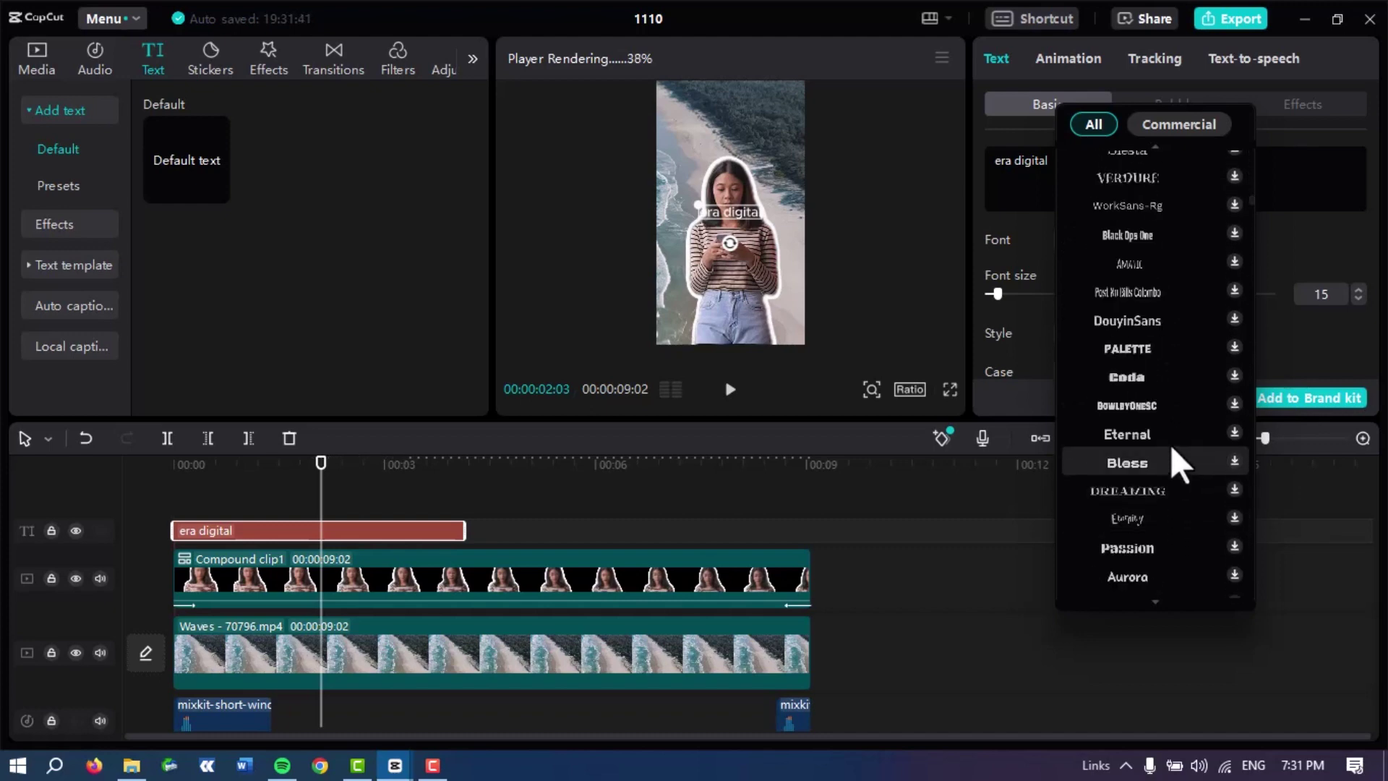
scroll(1169, 448, "up", 1)
left_click(1169, 448)
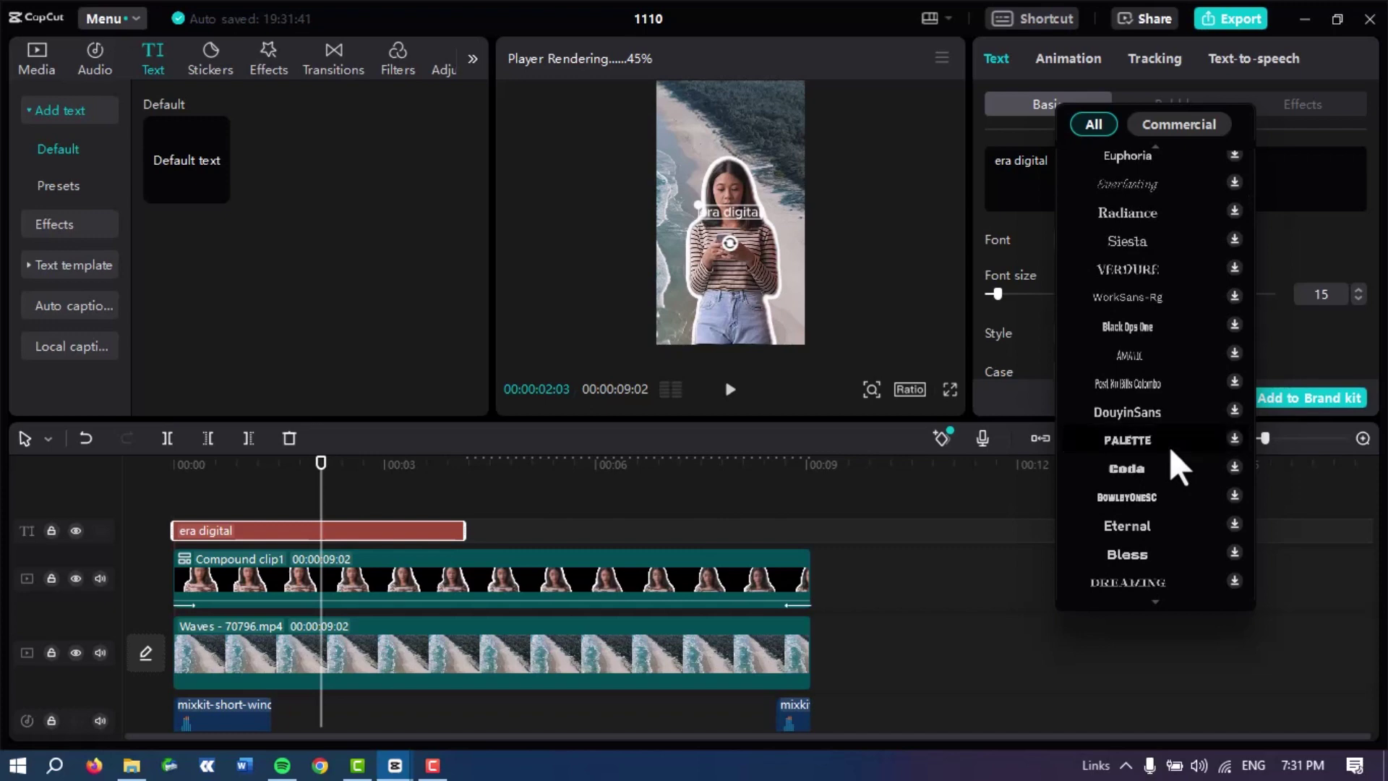
scroll(1212, 444, "up", 1)
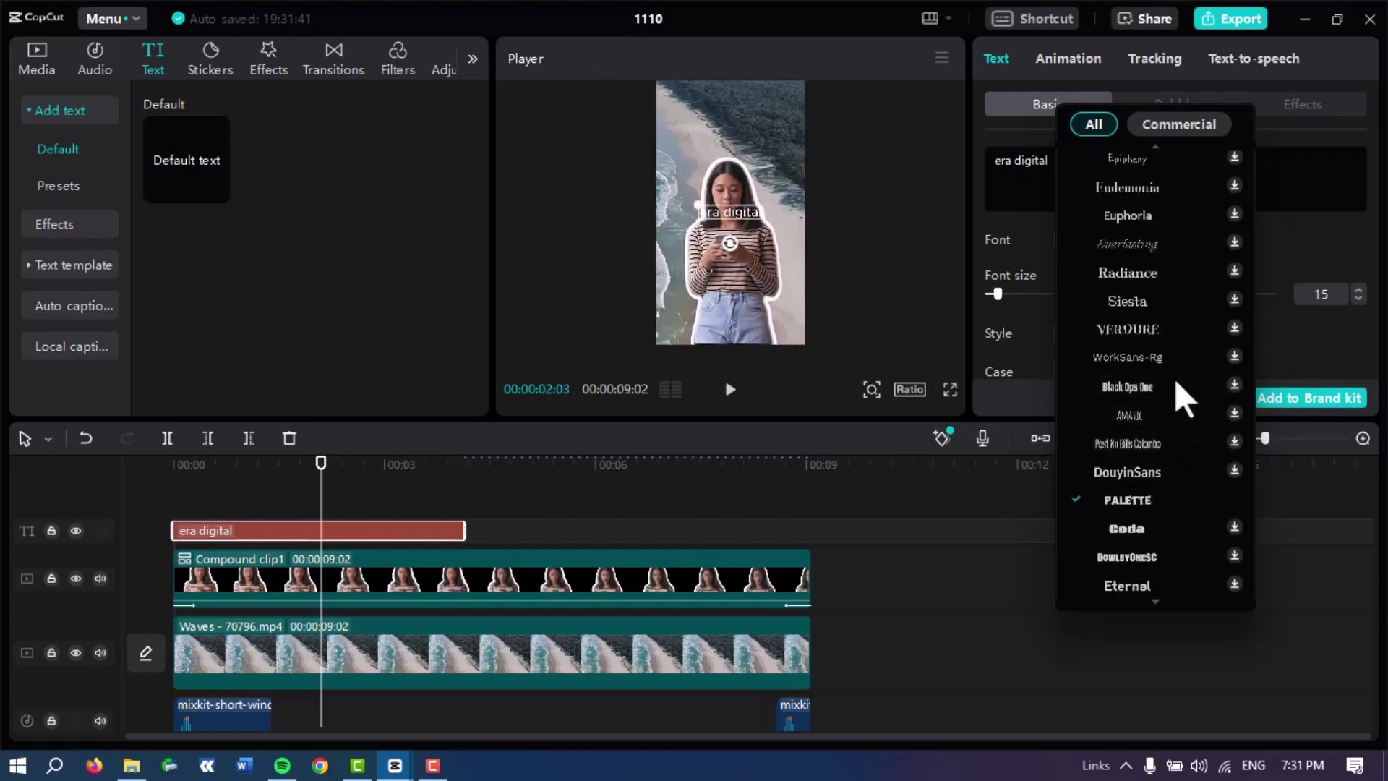
left_click(1209, 495)
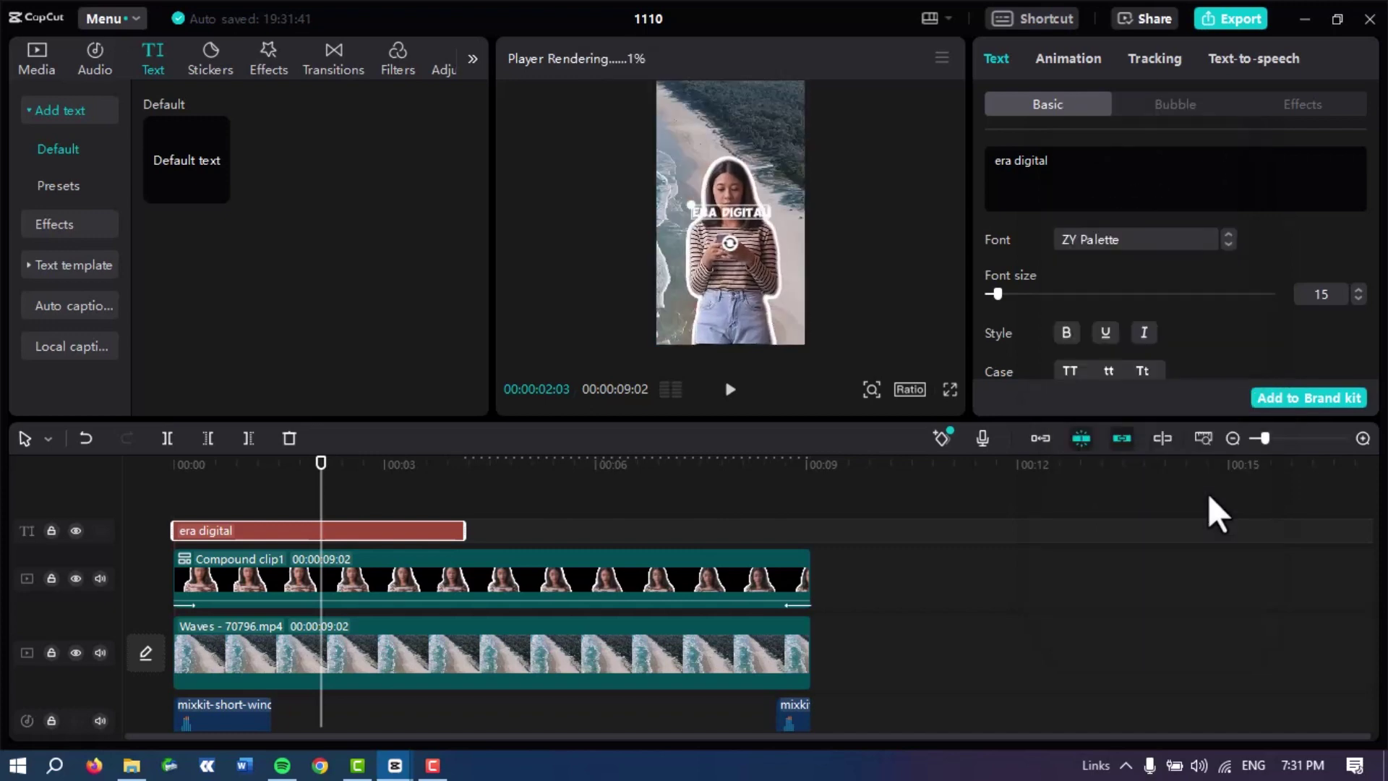
Apply the yellow preset style with a black outline to the title.
scroll(1135, 296, "down", 4)
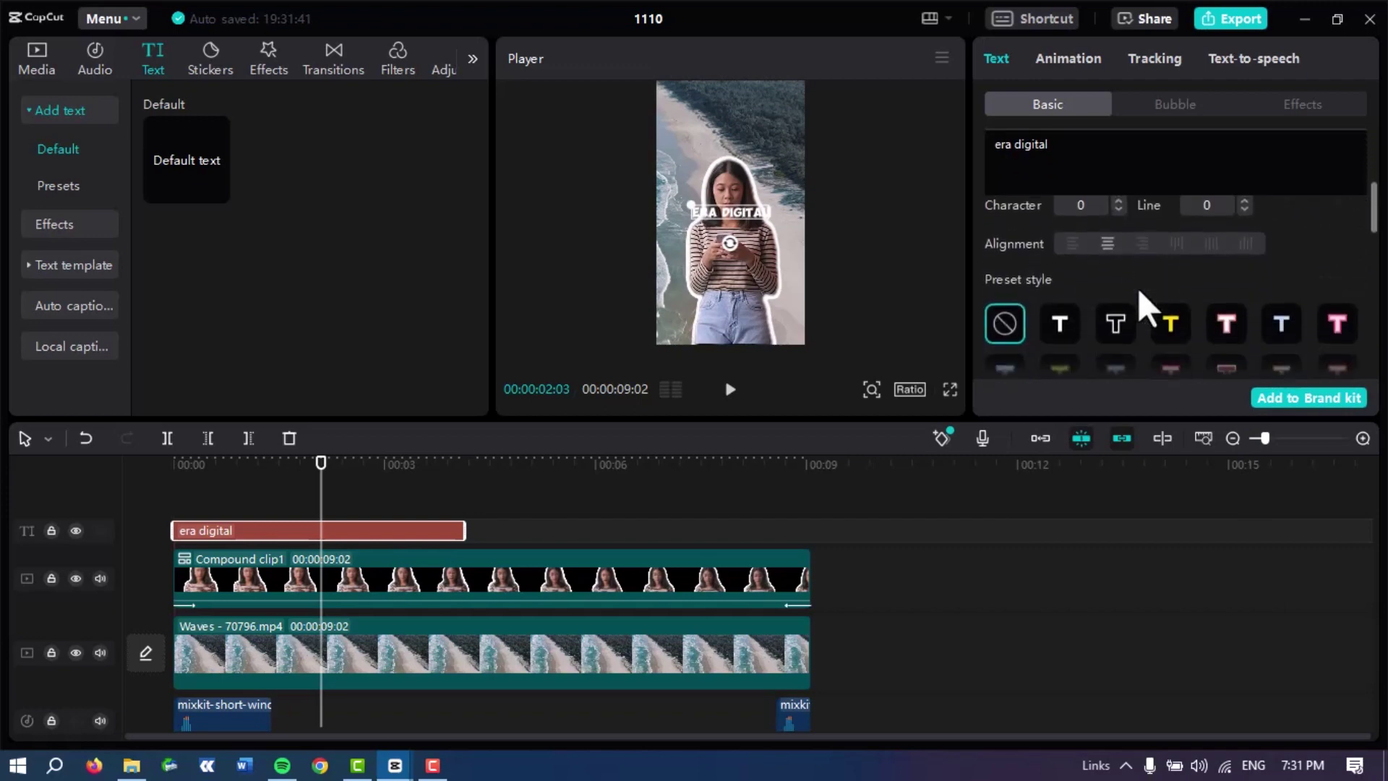
scroll(1139, 297, "down", 3)
scroll(1141, 309, "up", 2)
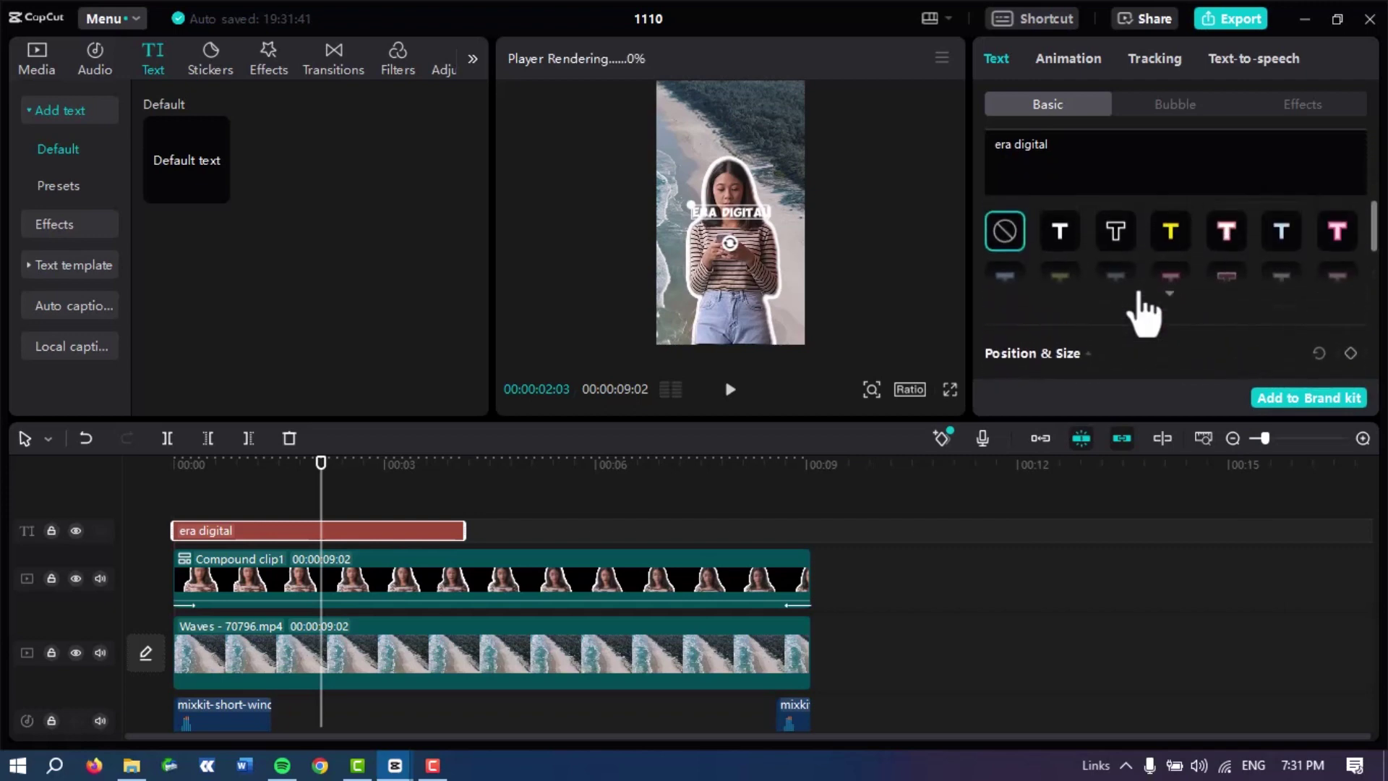
left_click(1170, 237)
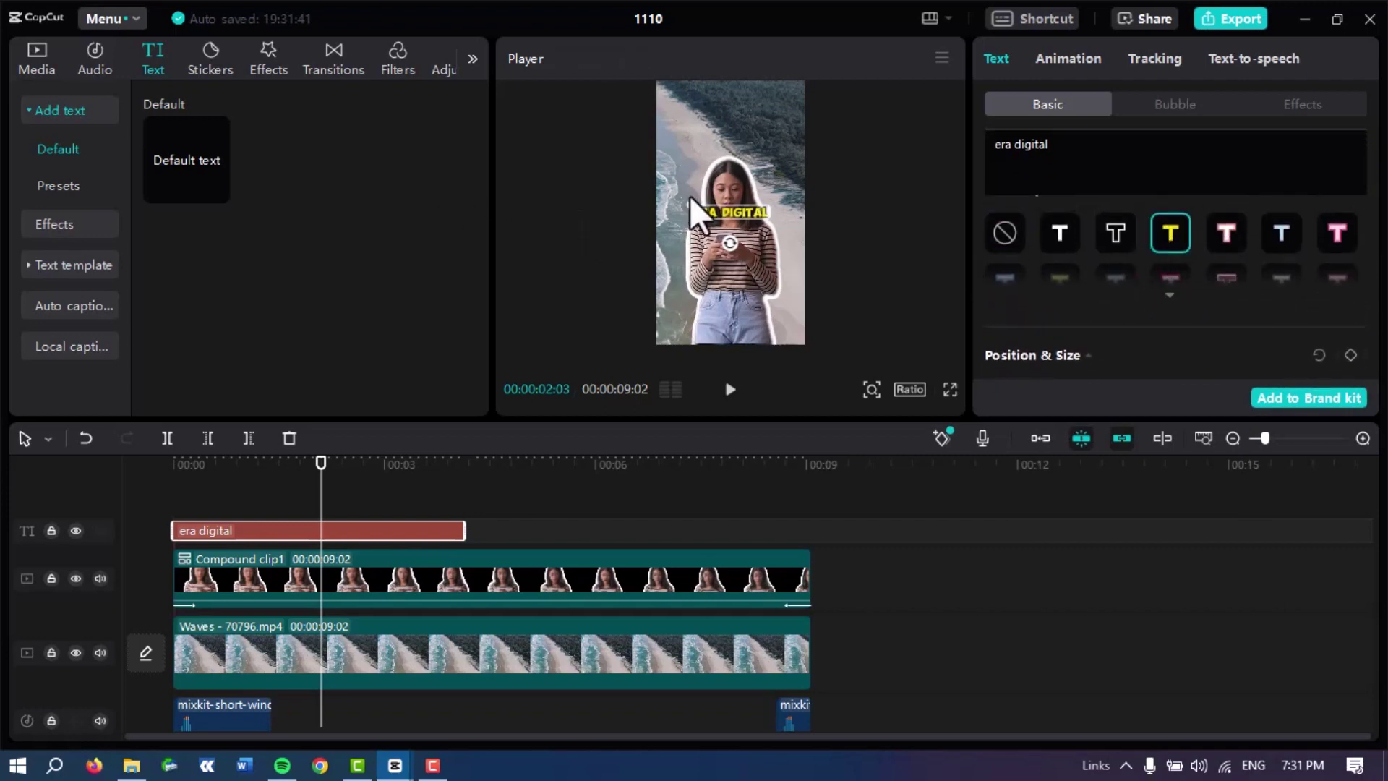
Move the title up above the woman's head and play the video briefly from the start.
left_click_drag(732, 211, 739, 134)
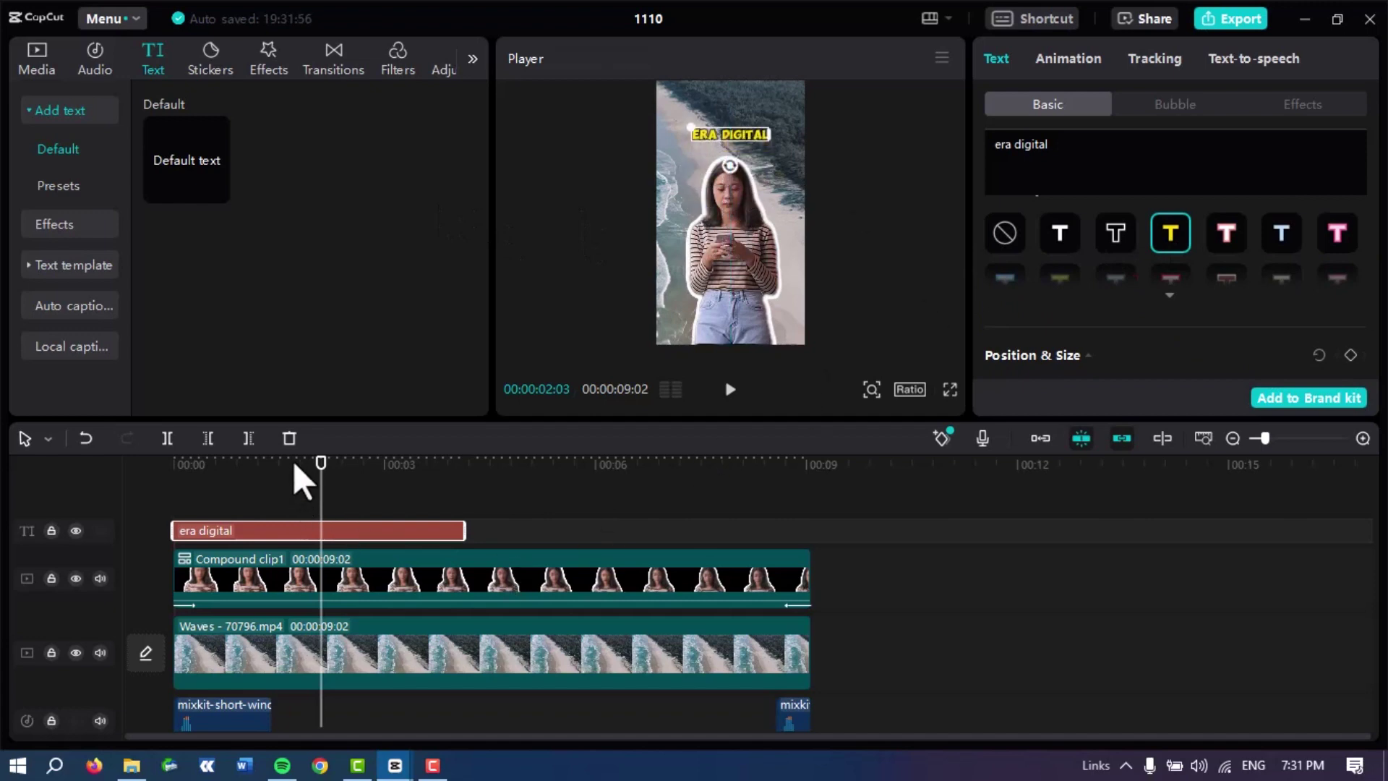
left_click_drag(292, 462, 80, 484)
key("space")
key("space")
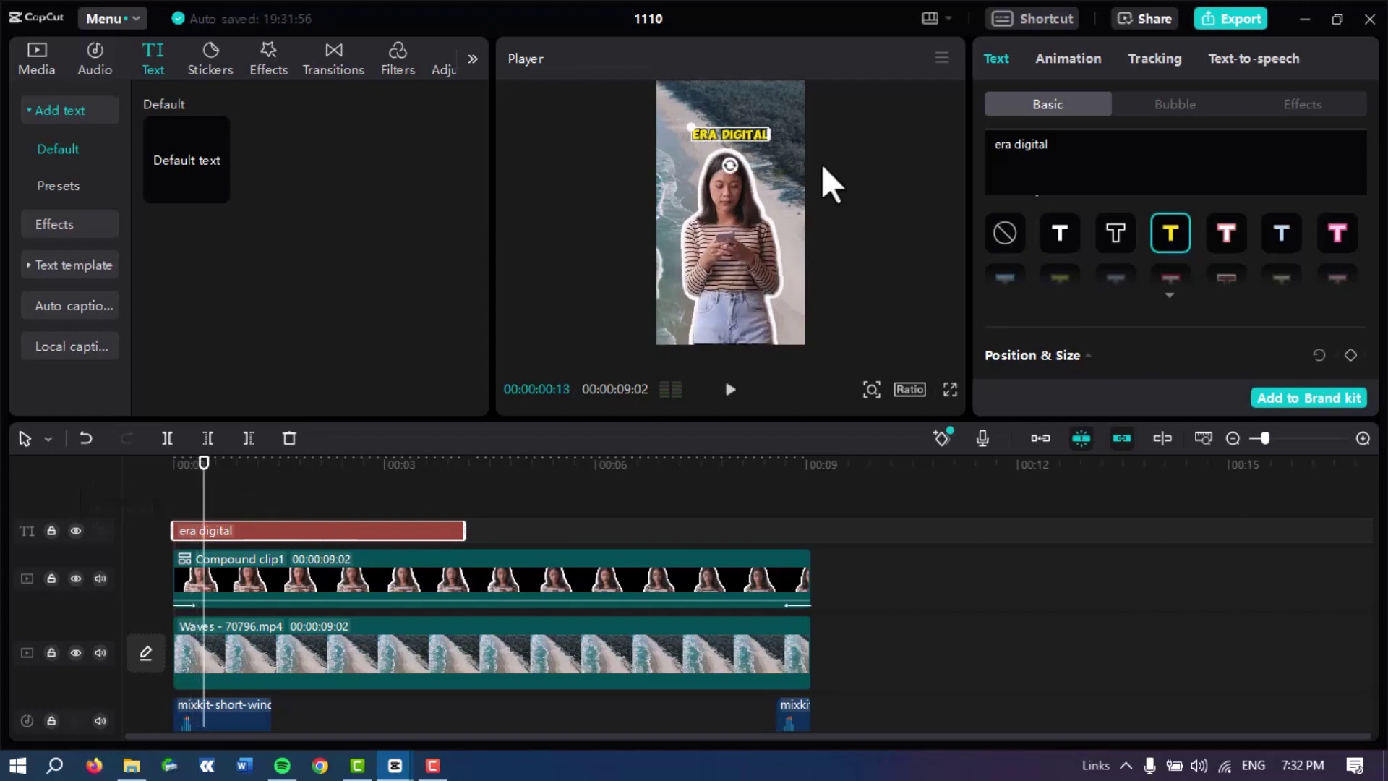
Apply the Pop Up entrance animation to the "era digital" title.
left_click(1075, 57)
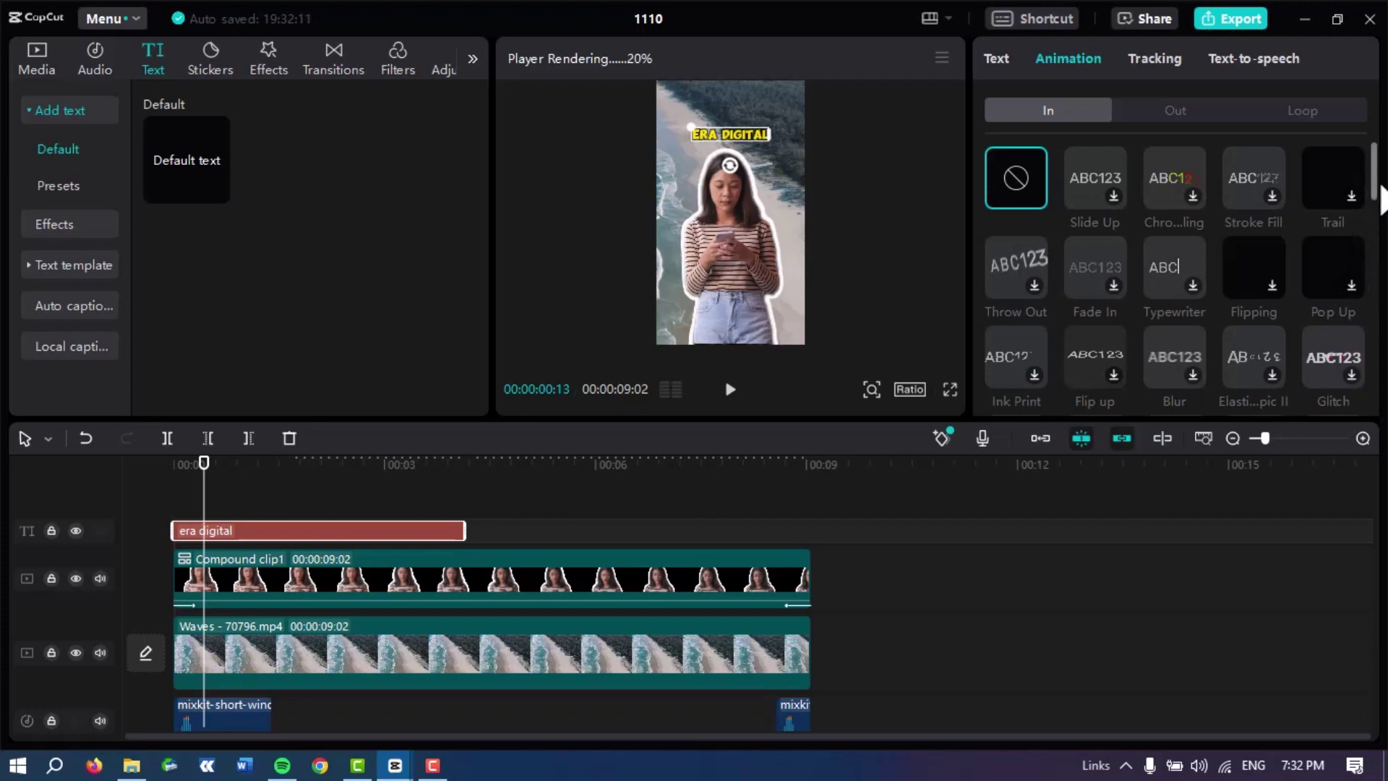
scroll(1374, 195, "down", 2)
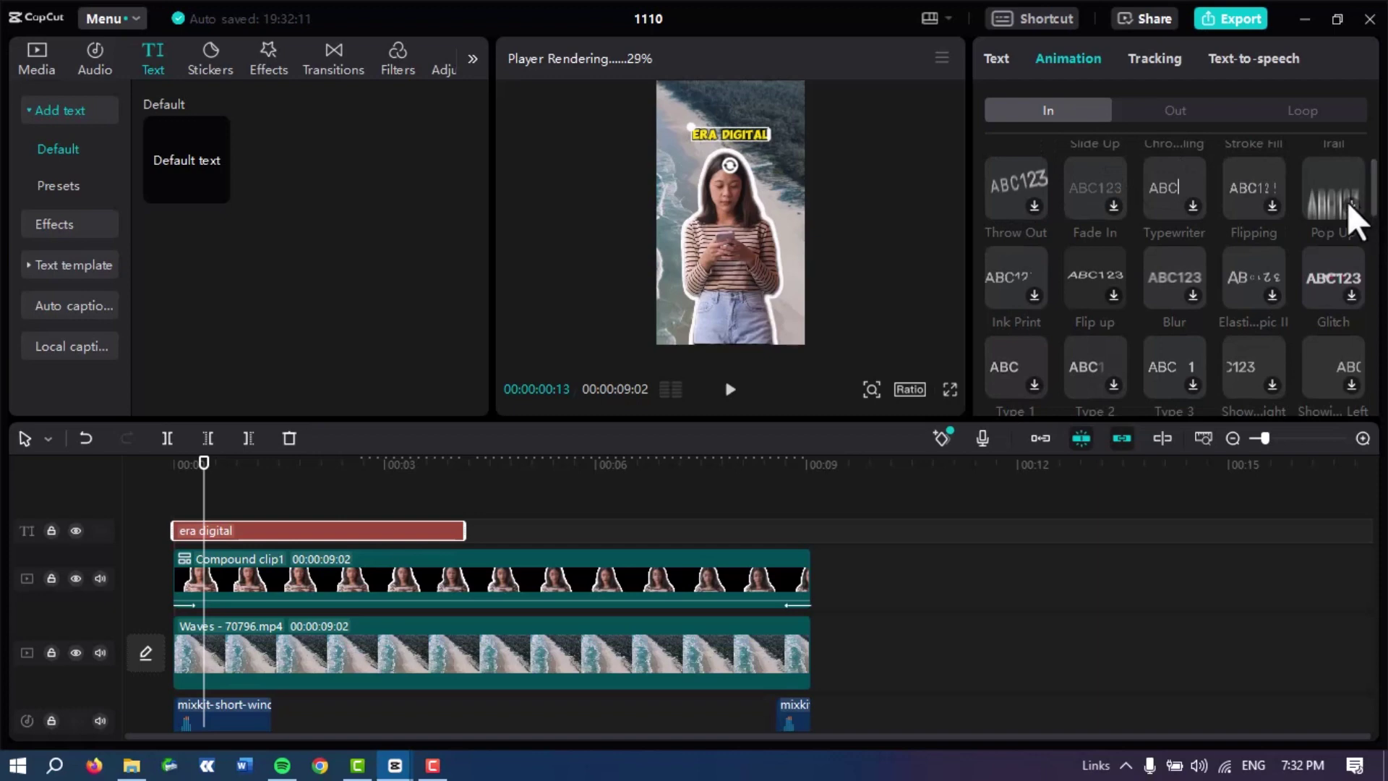
left_click(1346, 203)
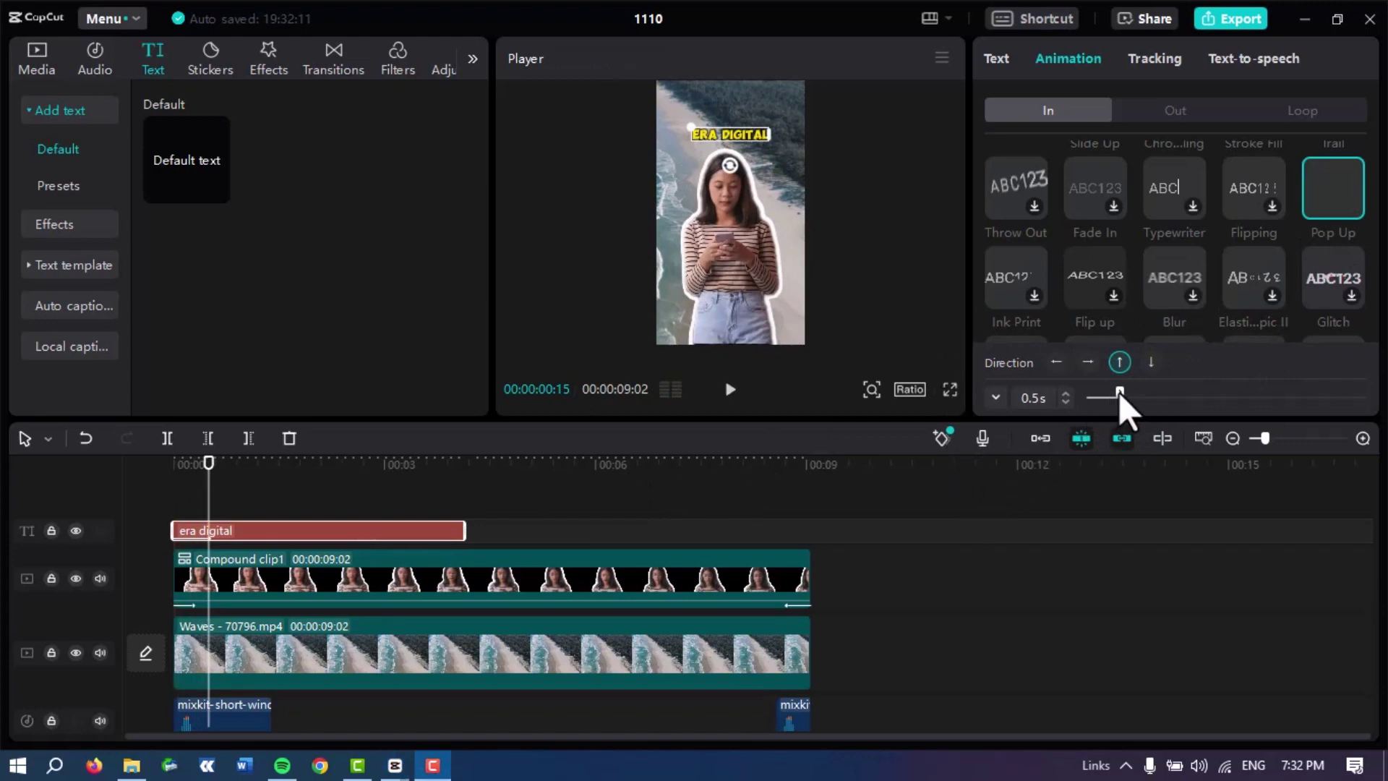
Set the title's Pop Up entrance animation duration to 0.3 s and preview it from the start.
left_click_drag(1118, 391, 1102, 394)
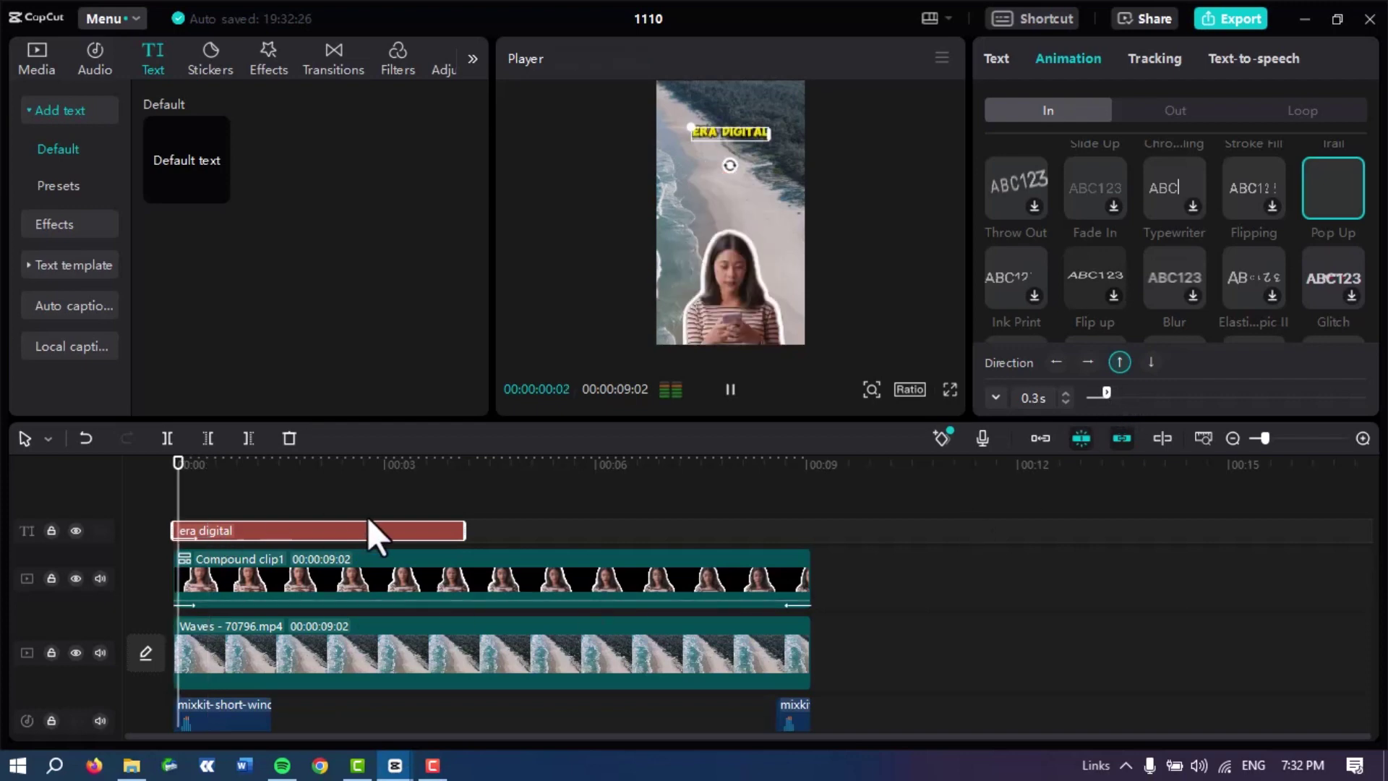
left_click(179, 462)
key("space")
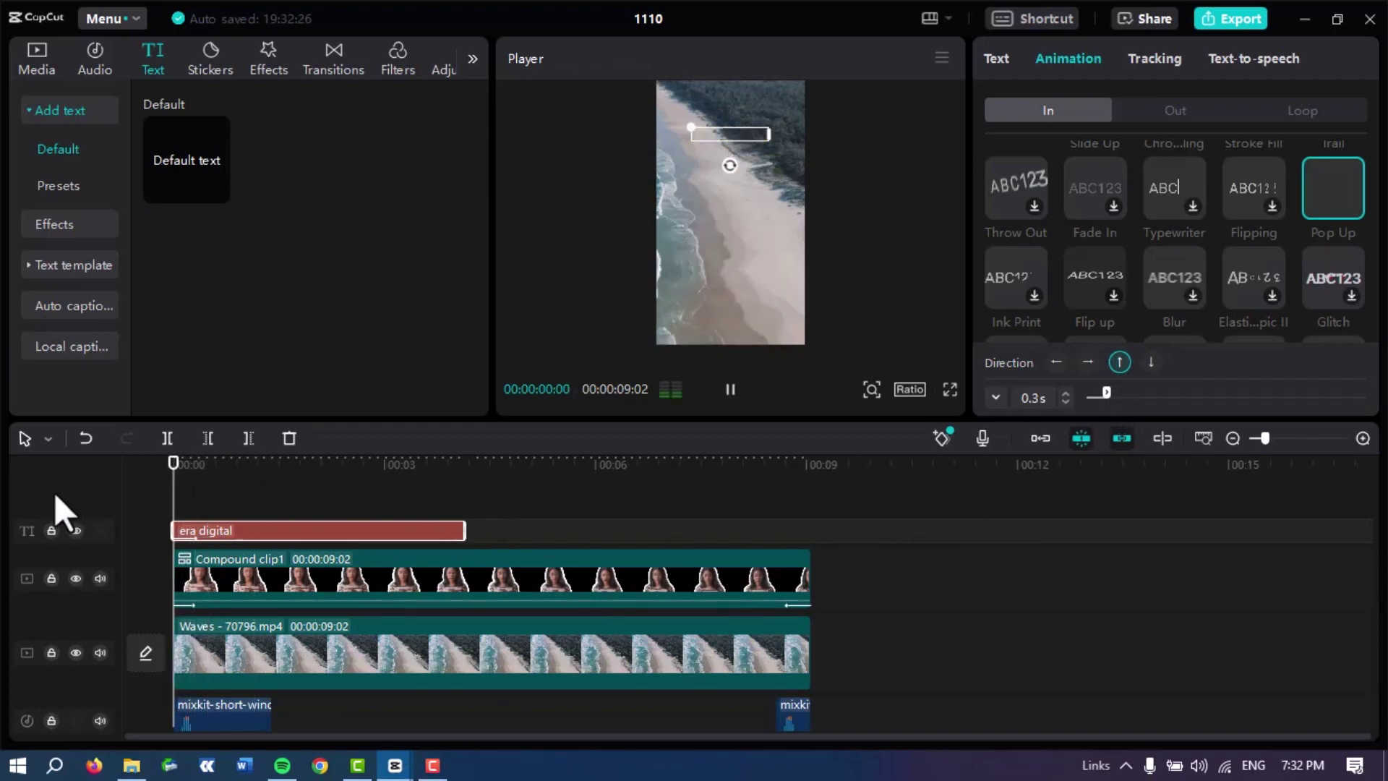
key("space")
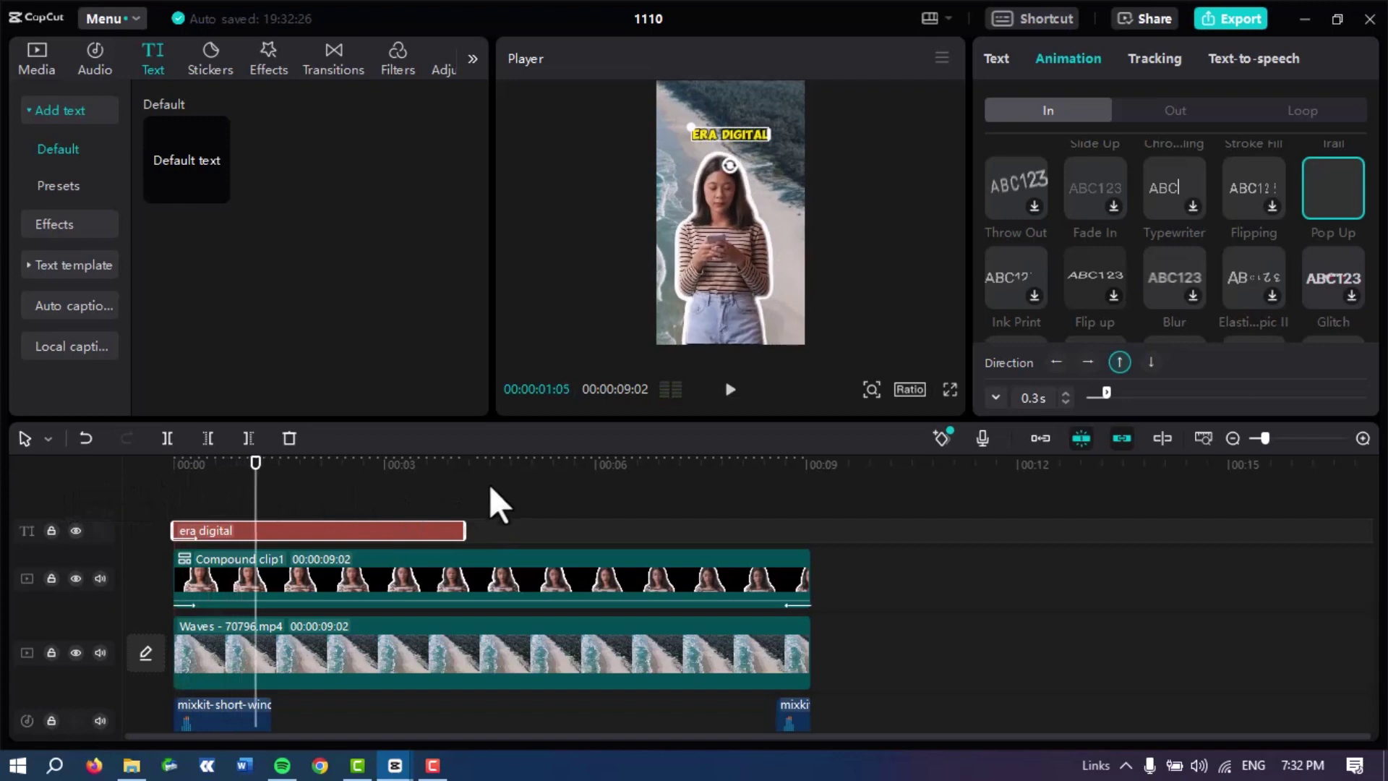
Apply the Pop Down exit animation to the "era digital" title with a 0.3 s duration and scrub back through the title.
left_click(1200, 108)
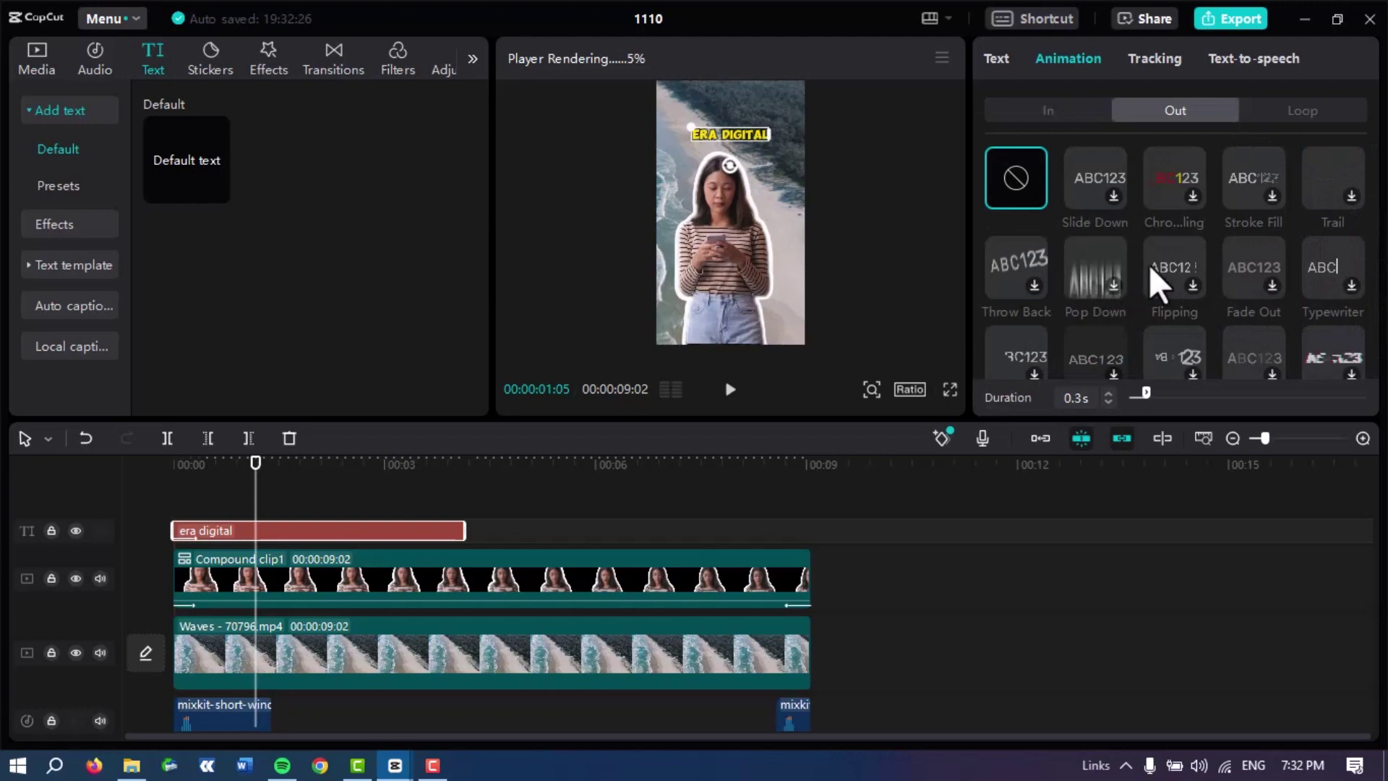
scroll(1281, 280, "down", 1)
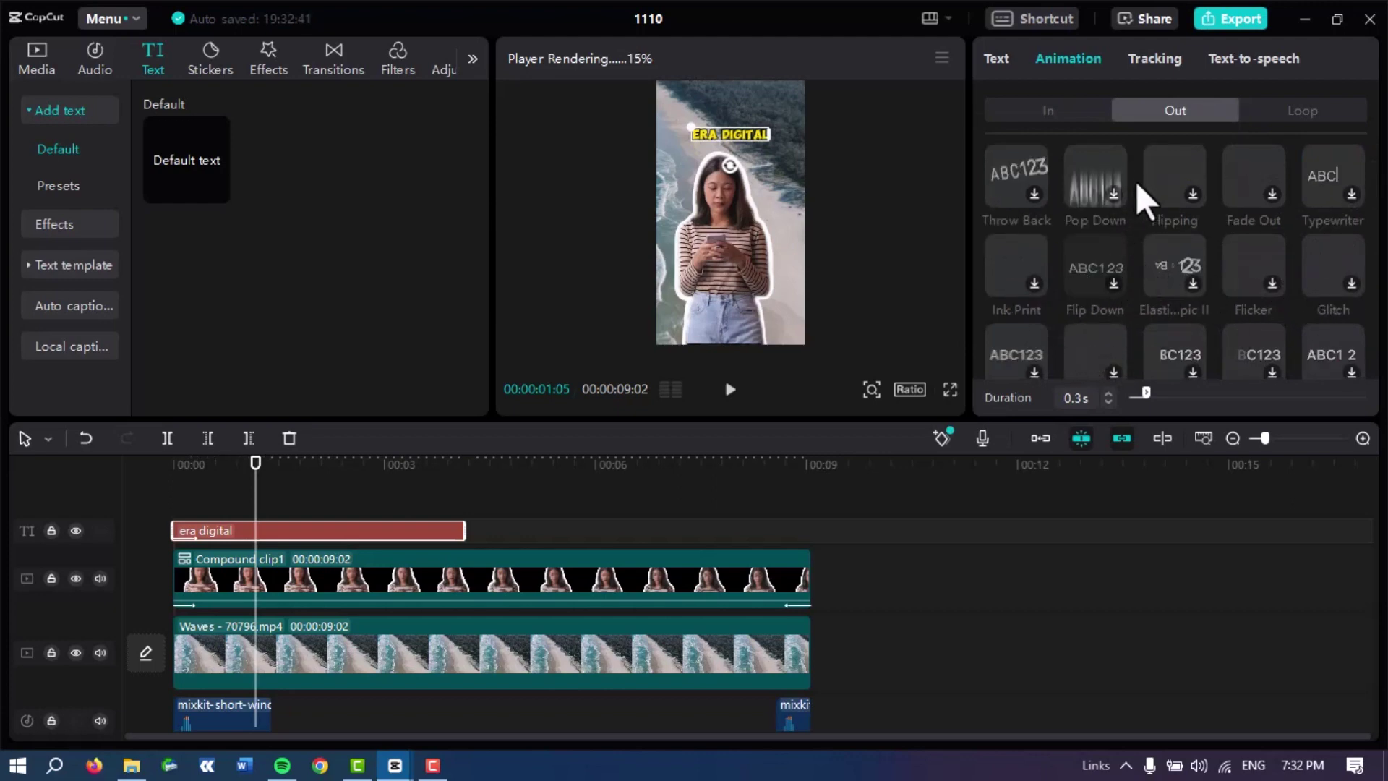
left_click(1113, 194)
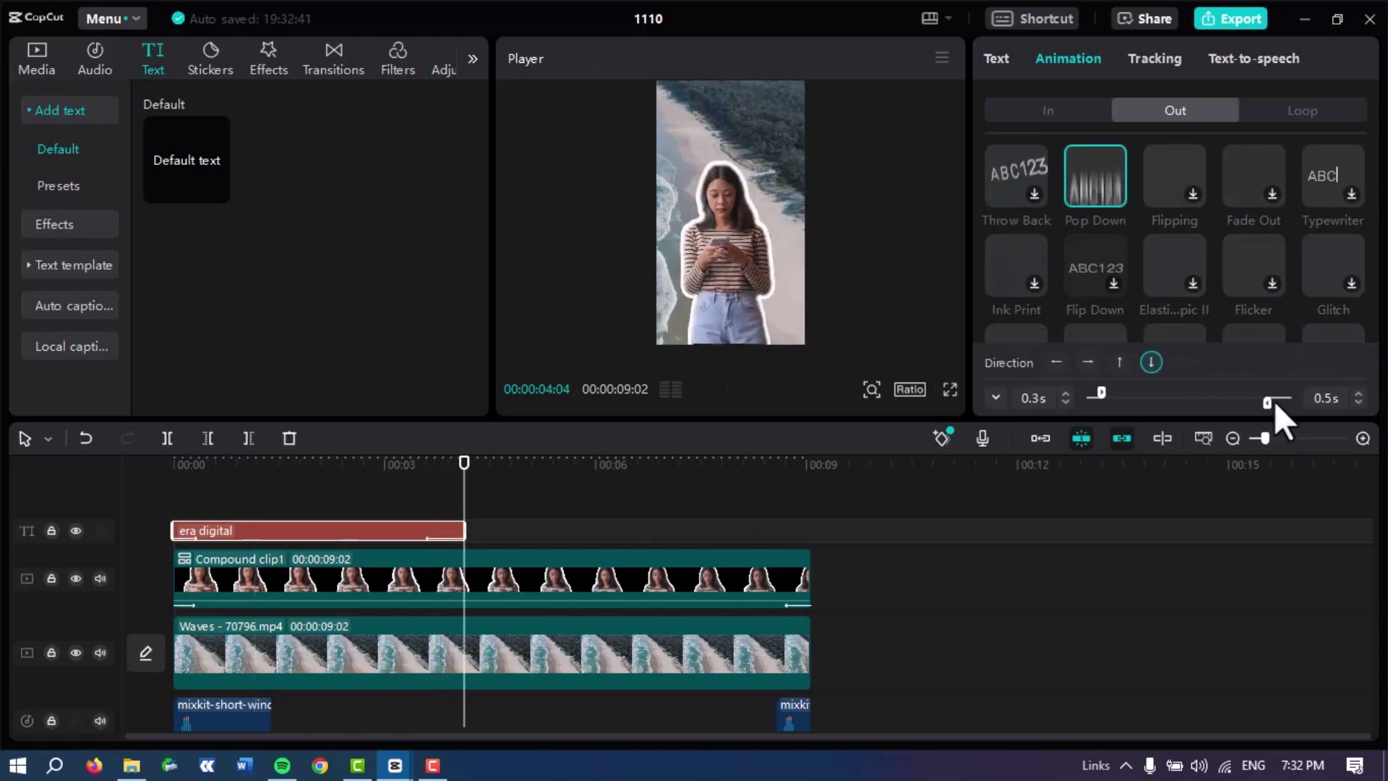
left_click_drag(1272, 402, 1274, 405)
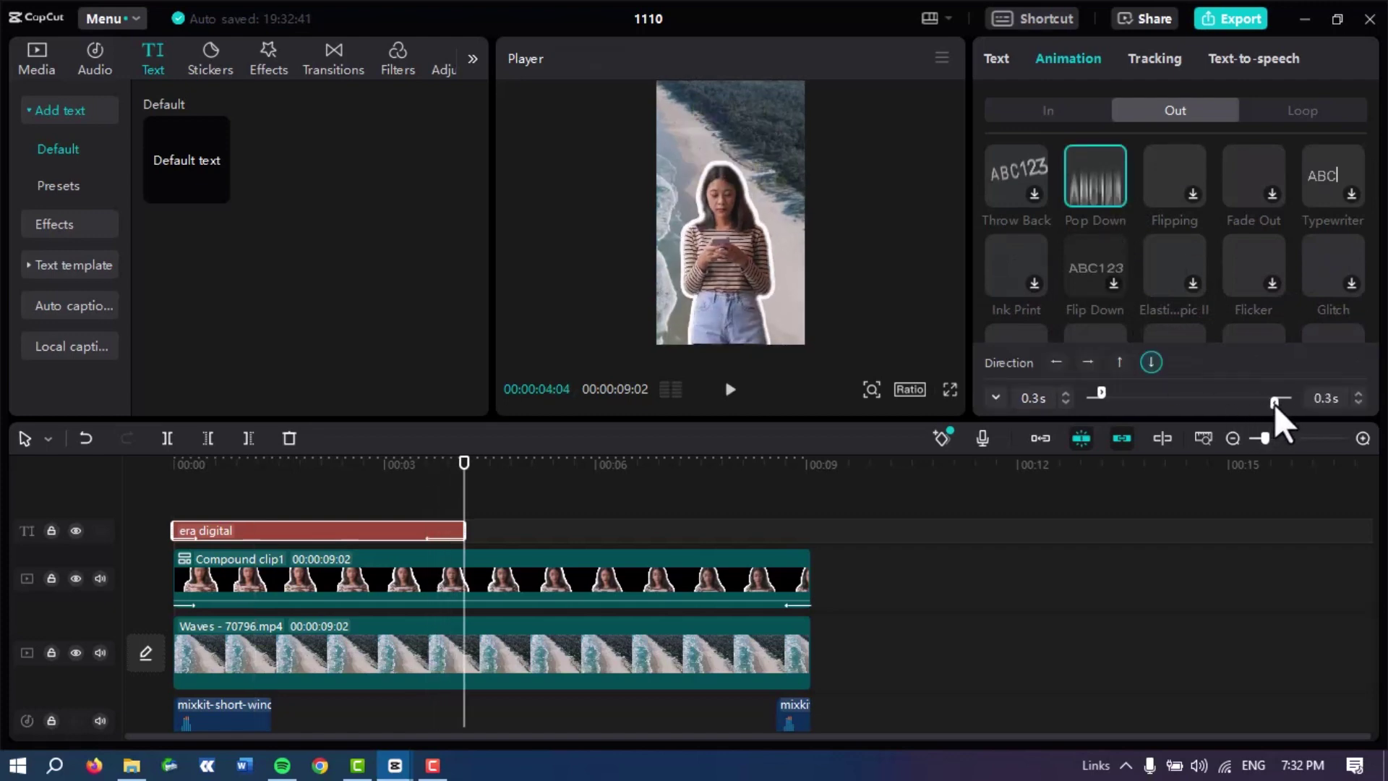
left_click(578, 532)
left_click_drag(337, 477, 249, 488)
left_click(359, 476)
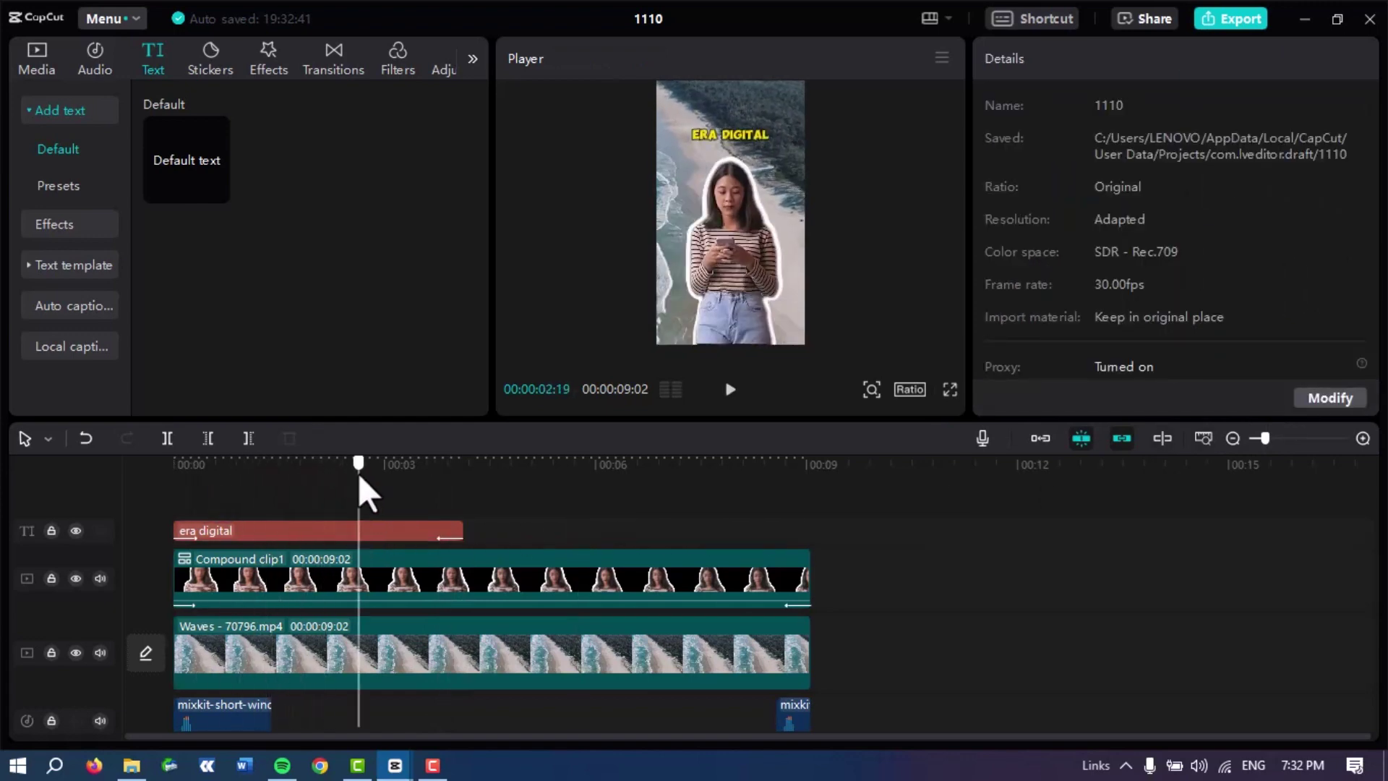
Duplicate the "era digital" title and place the copy shortly after the original on the same text track.
left_click(399, 531)
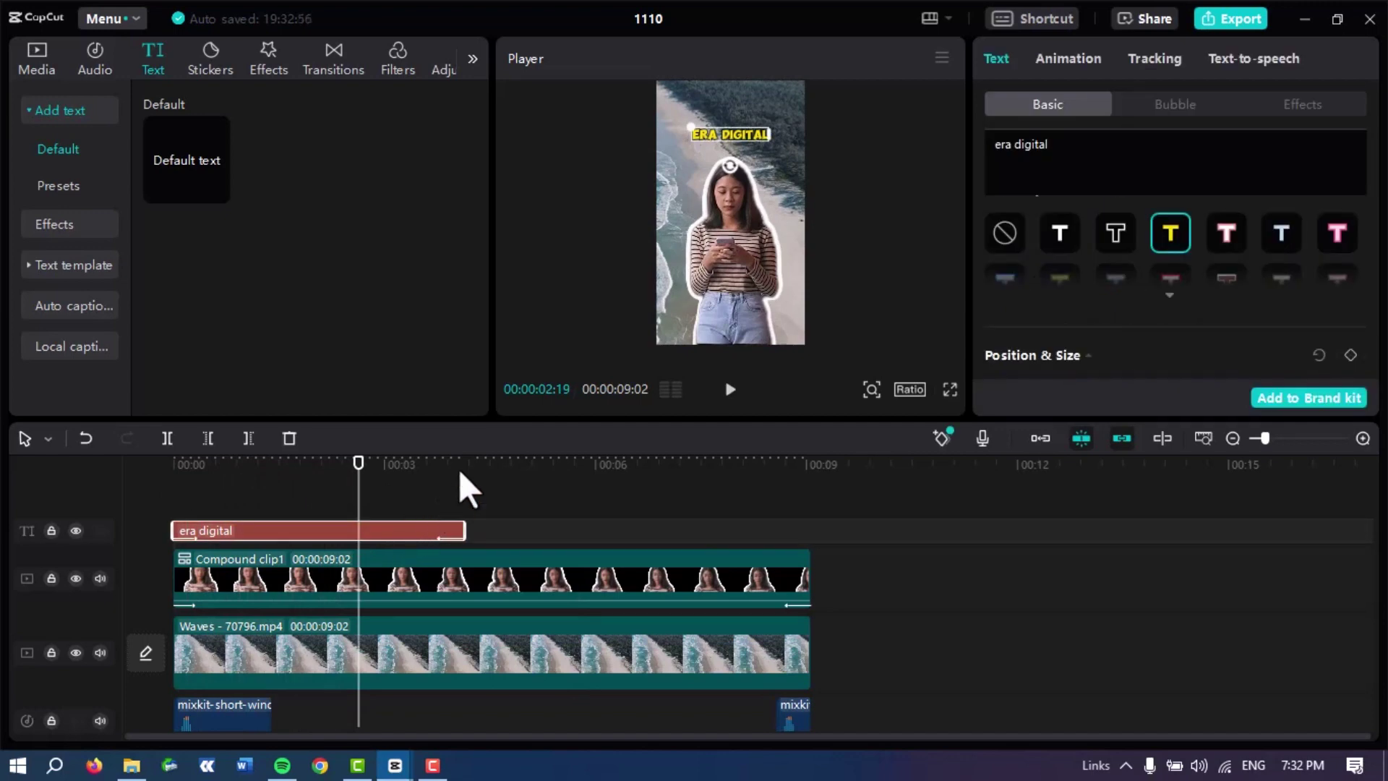
key("ctrl+v")
left_click_drag(505, 542, 624, 569)
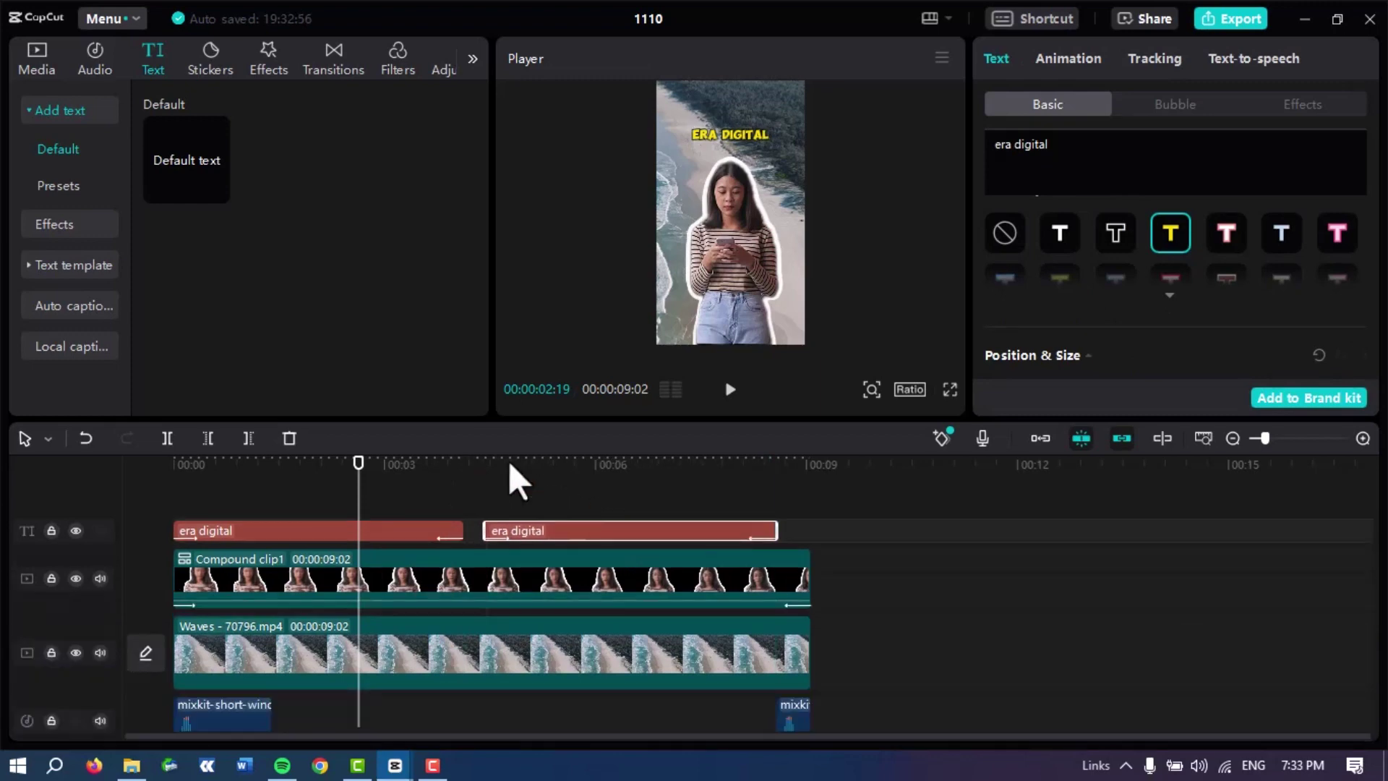
Change the text of the second title to "pada abad 20".
left_click(519, 466)
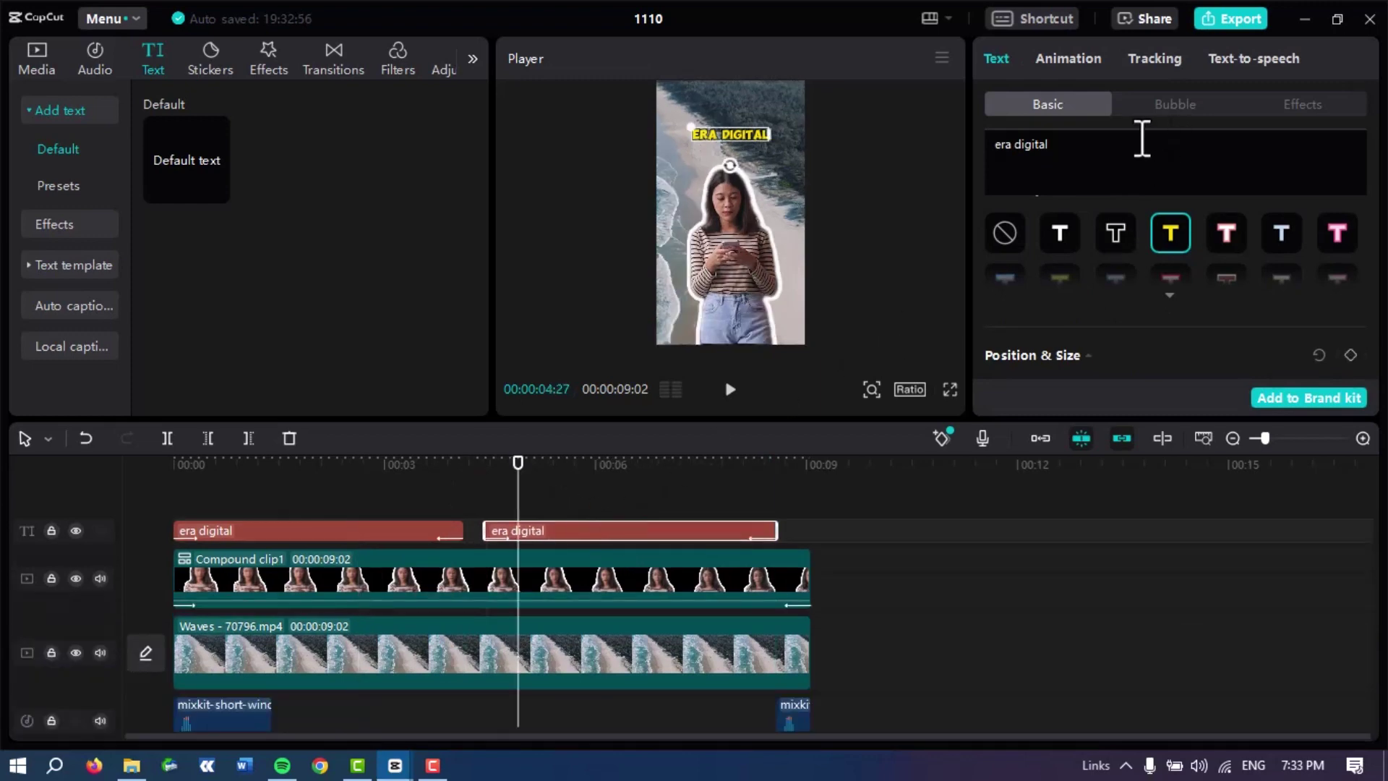
left_click(1071, 154)
key("ctrl+a")
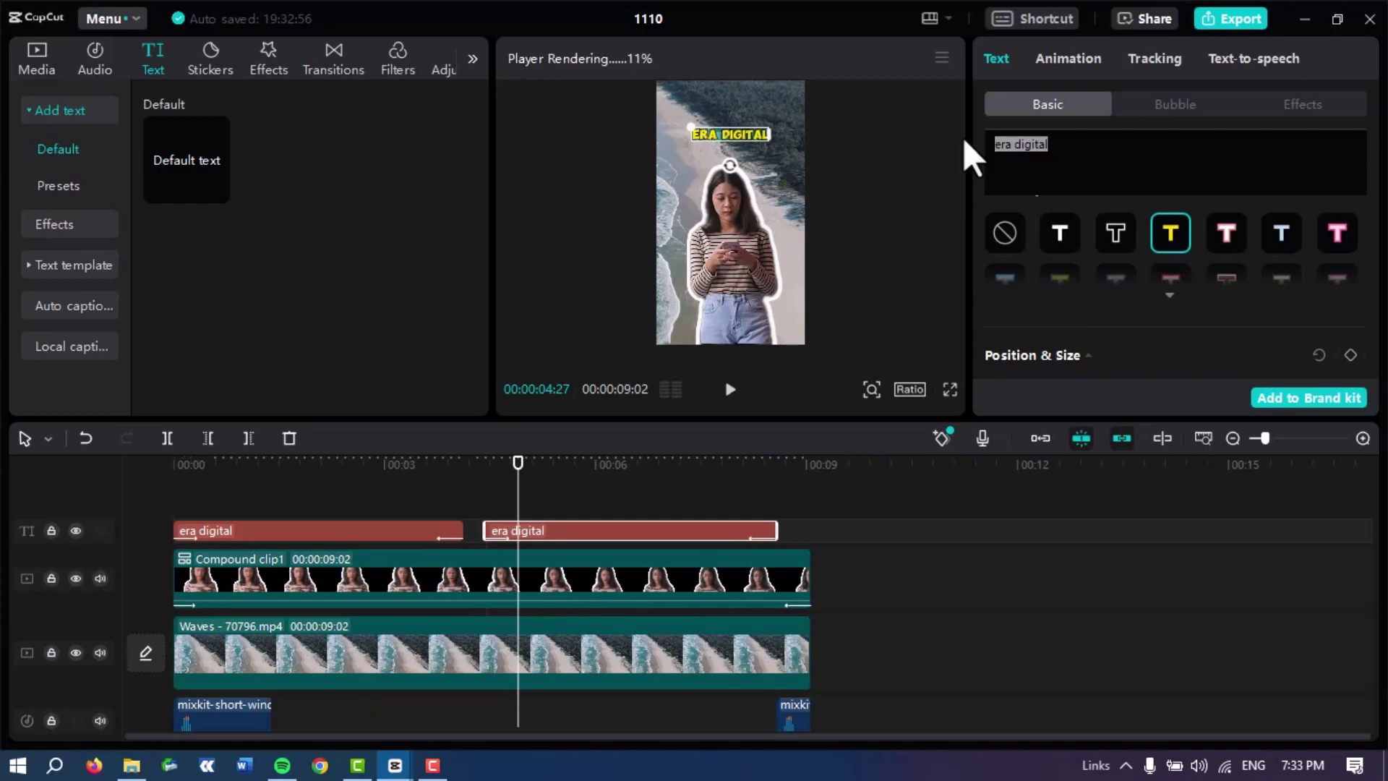
type("pada a")
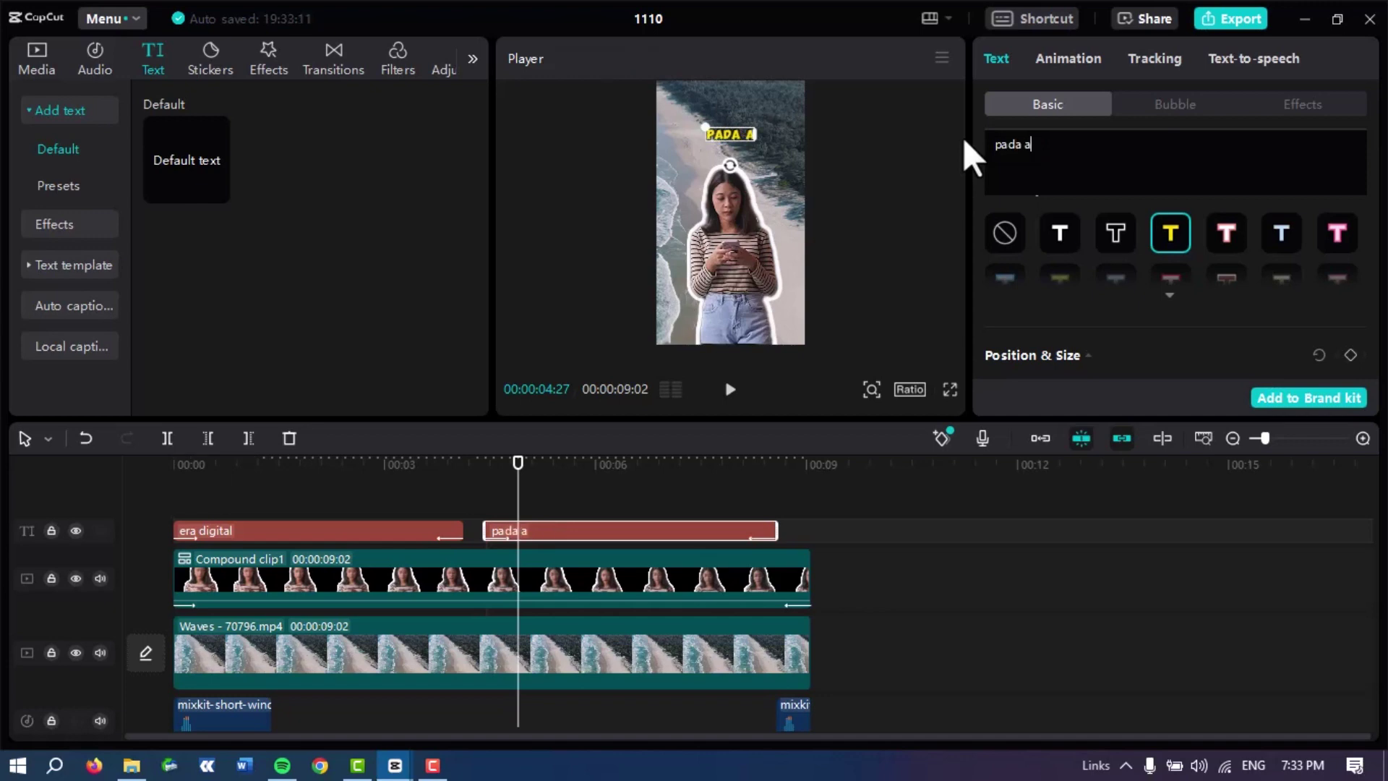
type("bad")
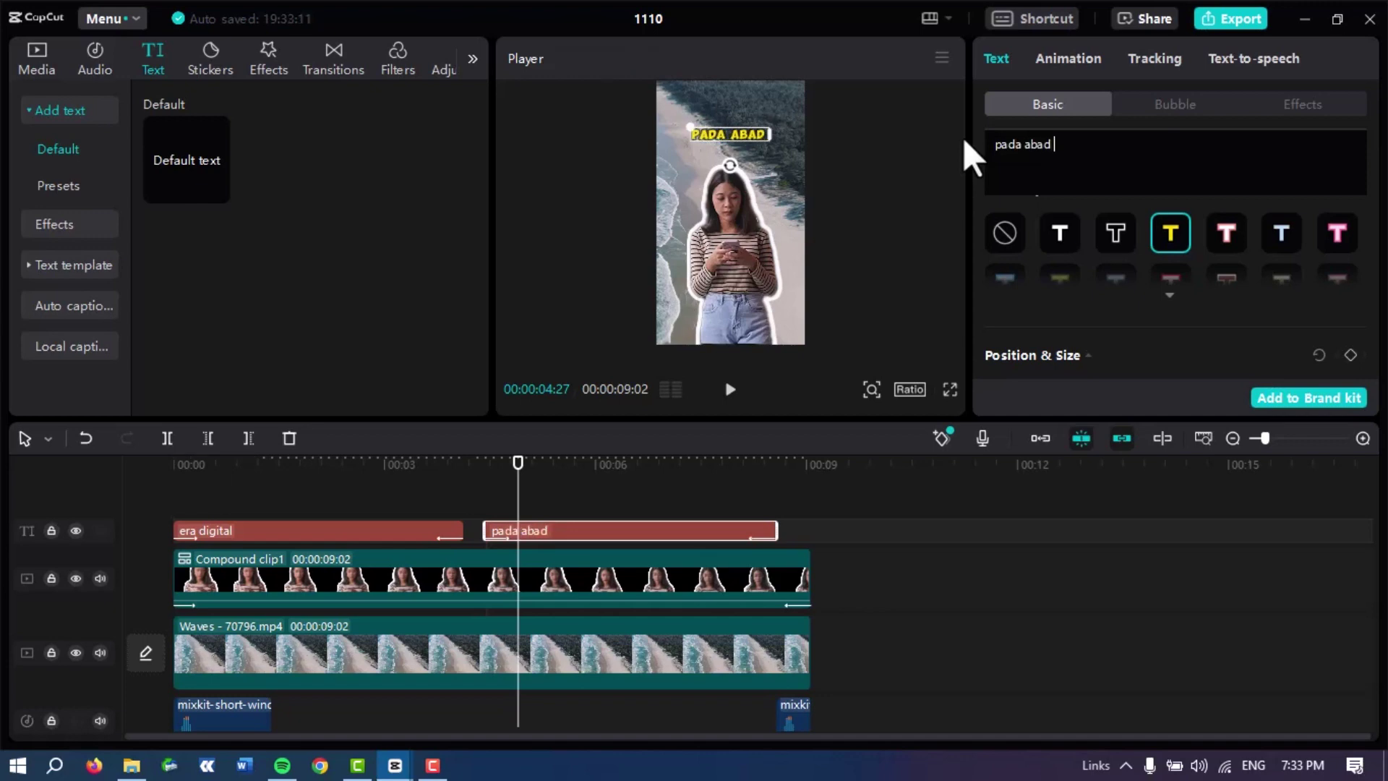
type(" 20")
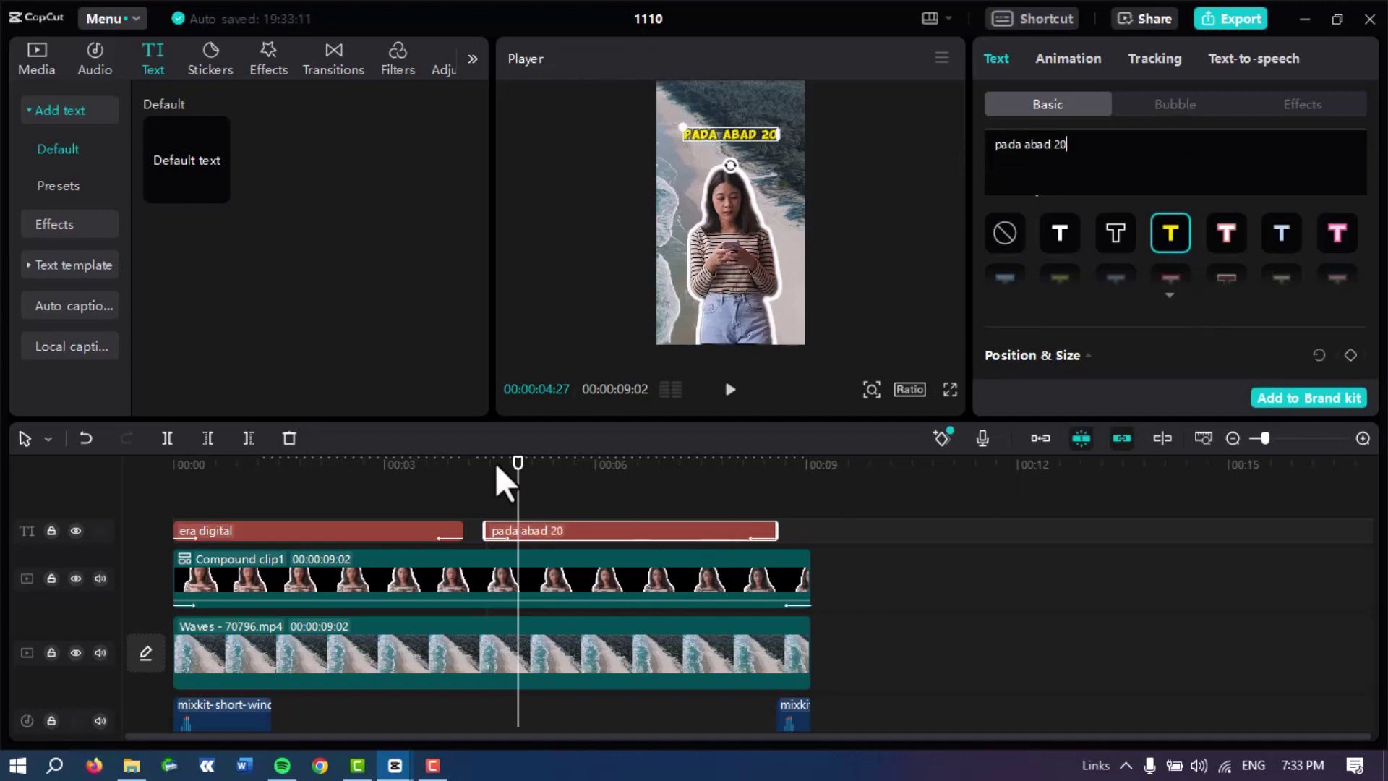
Check the timeline tracks and return the playhead to the start of the video.
left_click(425, 466)
scroll(361, 607, "down", 1)
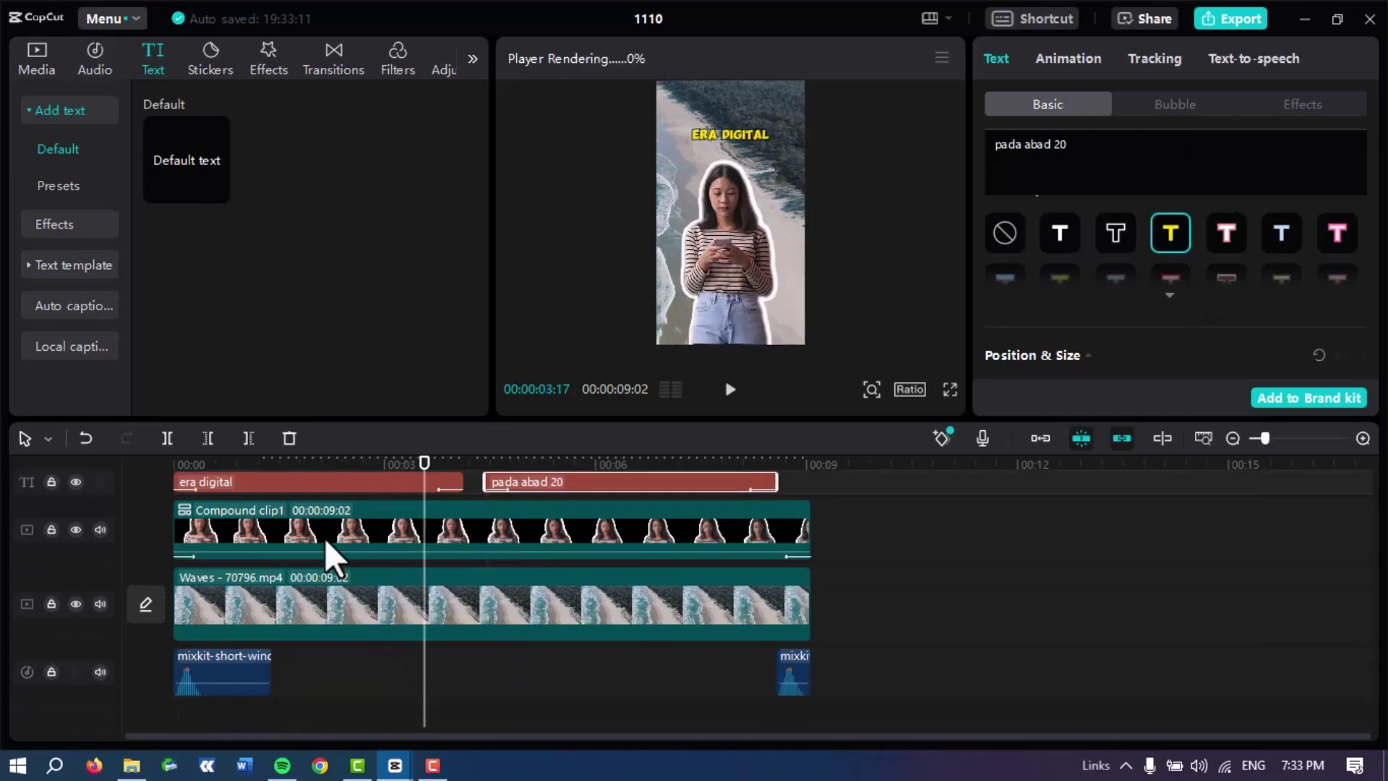
scroll(329, 554, "up", 1)
left_click_drag(317, 469, 101, 506)
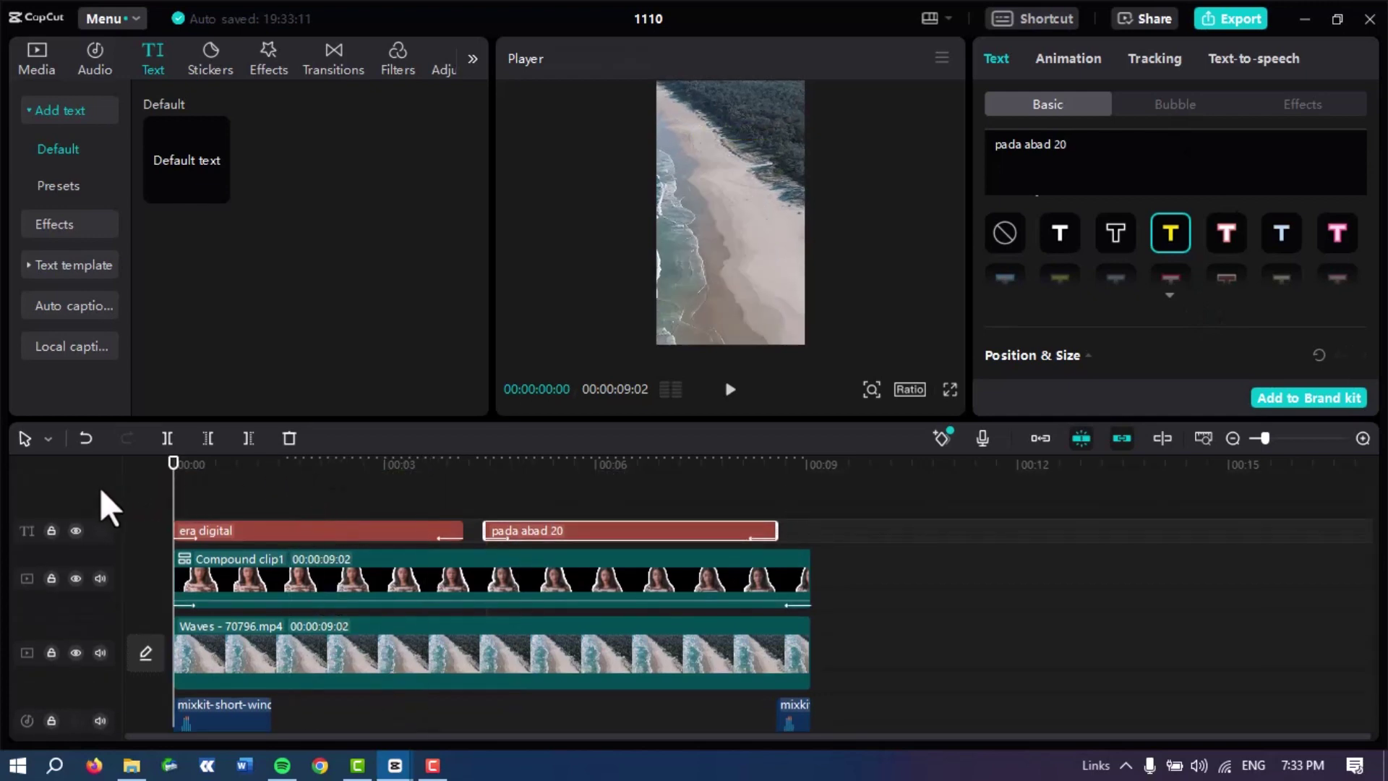